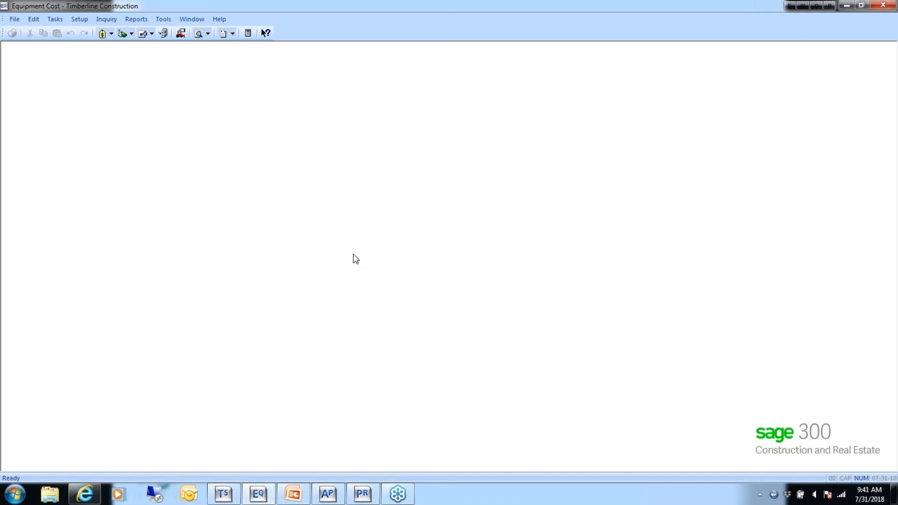
- Open the company's Custom Descriptions and find the EQ entries in the list
click(14, 20)
mouse_move(30, 60)
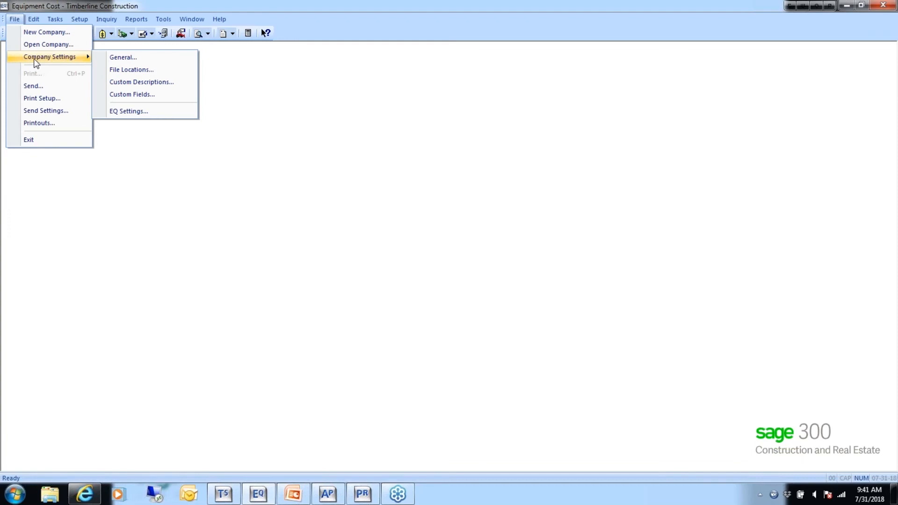
click(150, 81)
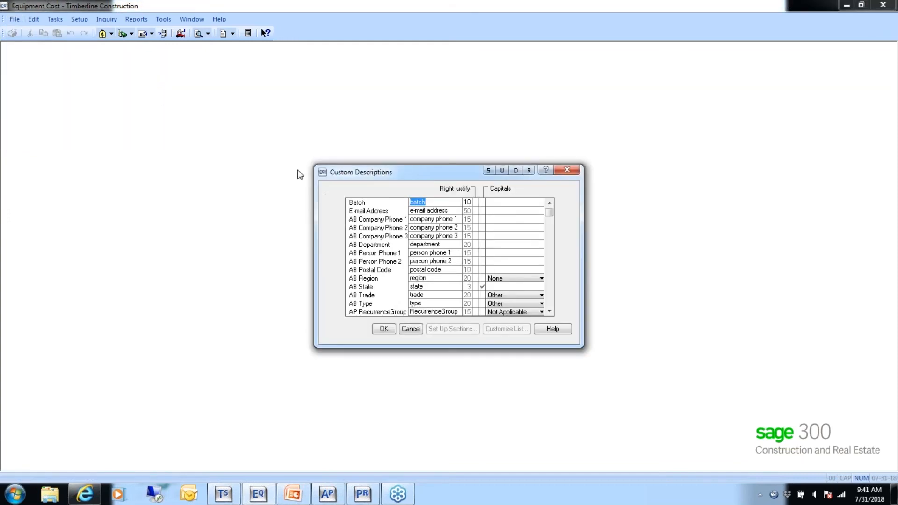
click(549, 296)
click(549, 296)
click(549, 296)
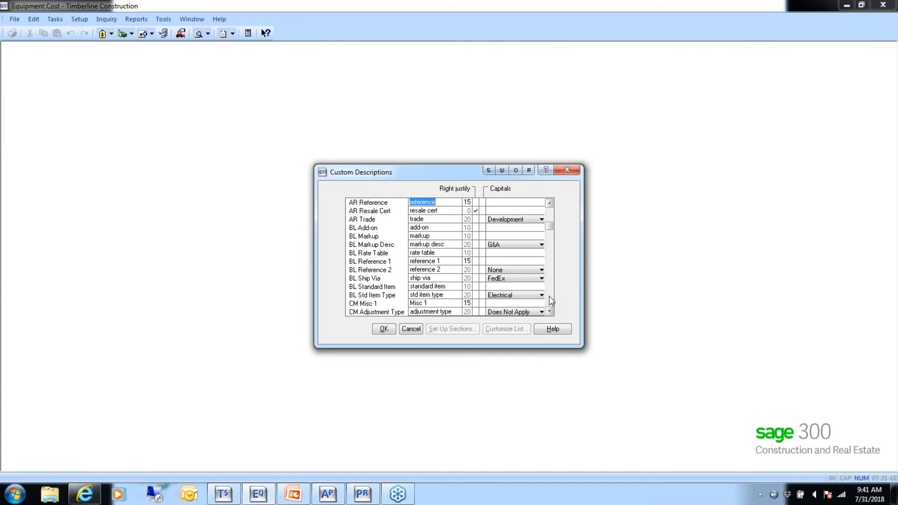
click(549, 296)
click(549, 296)
click(549, 297)
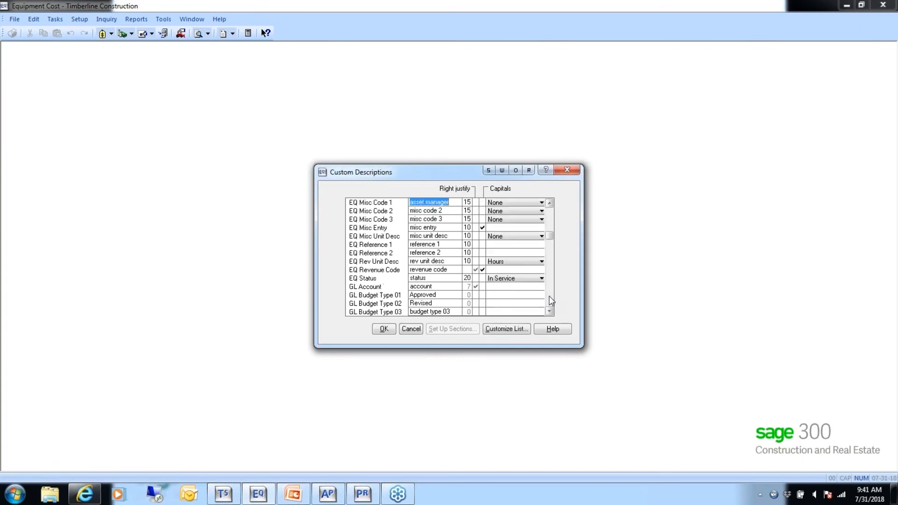
click(549, 203)
click(550, 203)
click(550, 203)
click(550, 203)
click(550, 204)
click(550, 203)
click(550, 204)
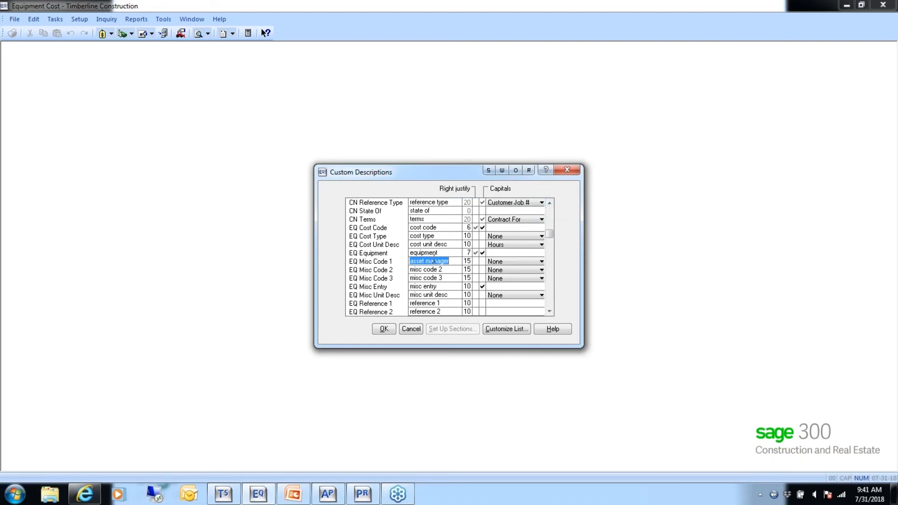
- Review the section setup of the EQ Equipment description, including the section names and sizes
click(443, 253)
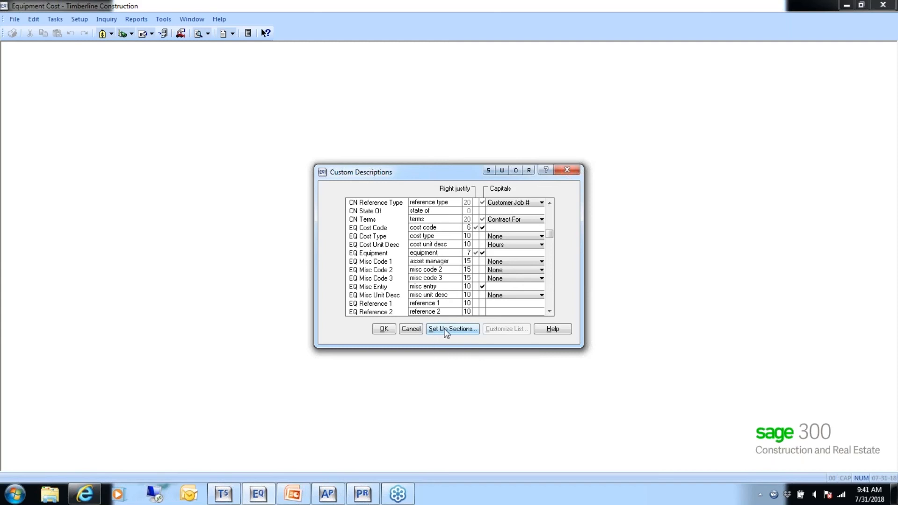
click(452, 329)
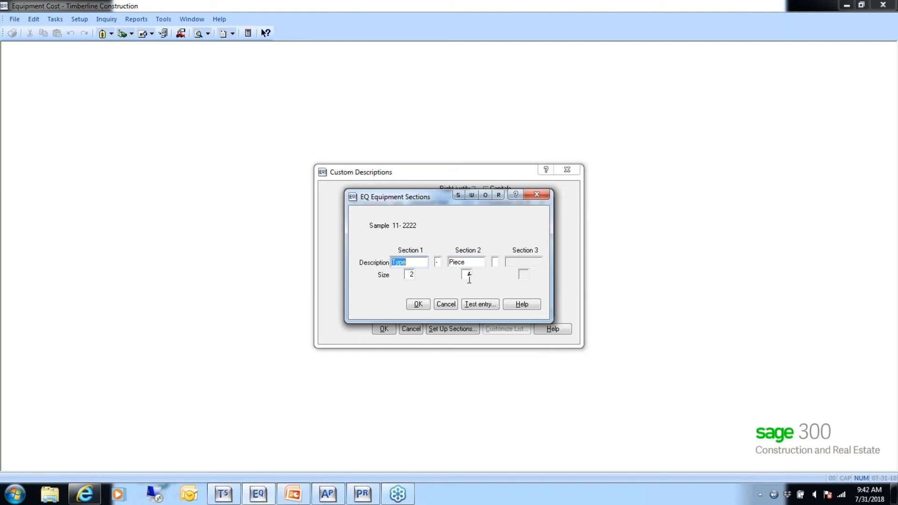
click(415, 305)
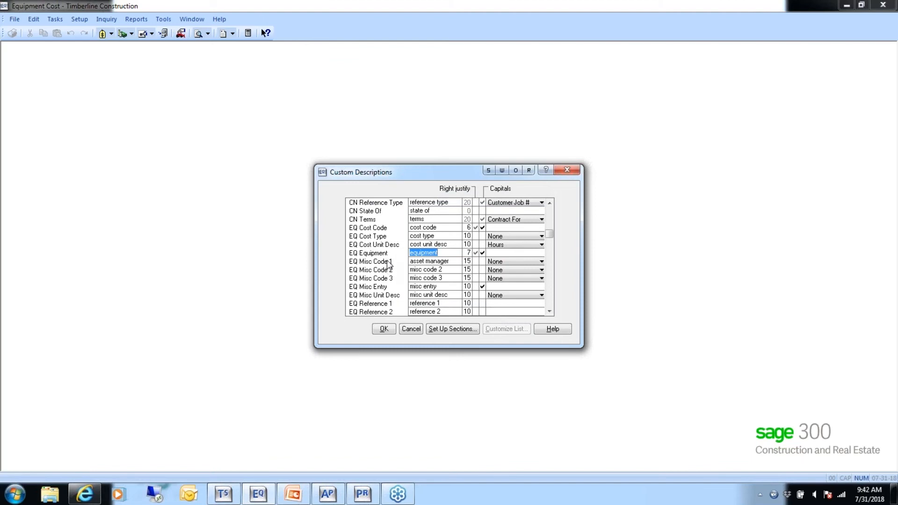
- Review the section setup of the EQ Cost Code description and close the Custom Descriptions
click(440, 229)
click(460, 331)
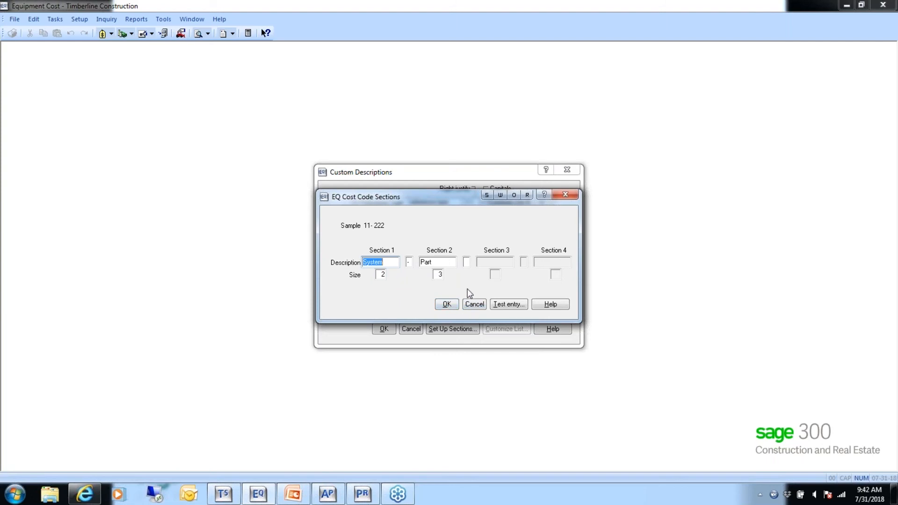
click(447, 305)
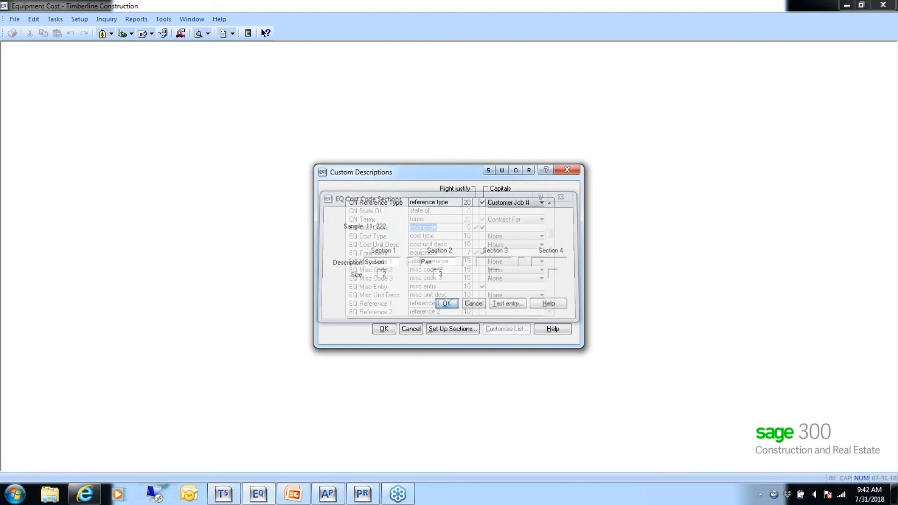
click(384, 329)
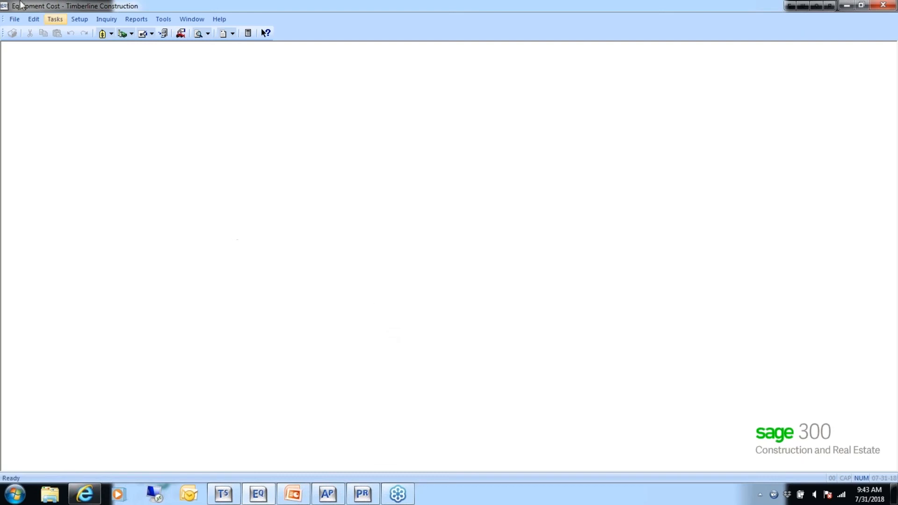
- Open the EQ Settings for the company and examine the period size and Historical Totals options
click(13, 19)
mouse_move(30, 57)
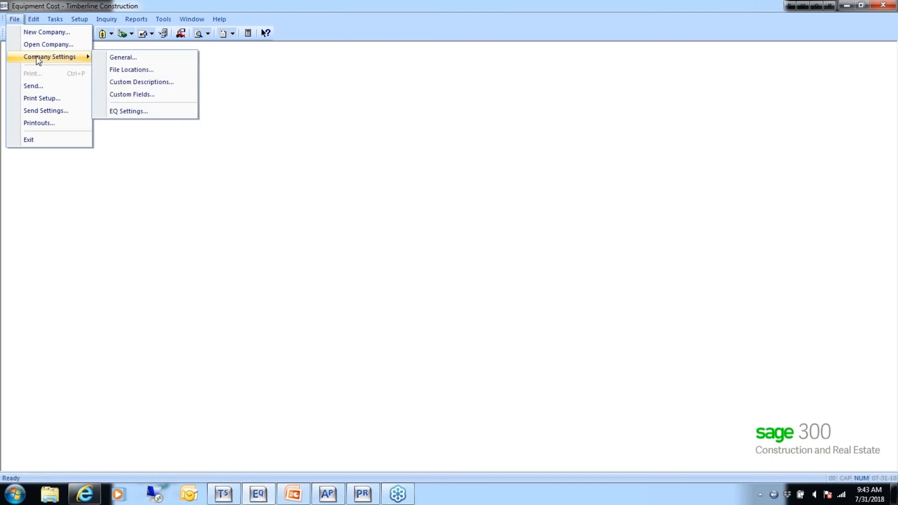
click(154, 111)
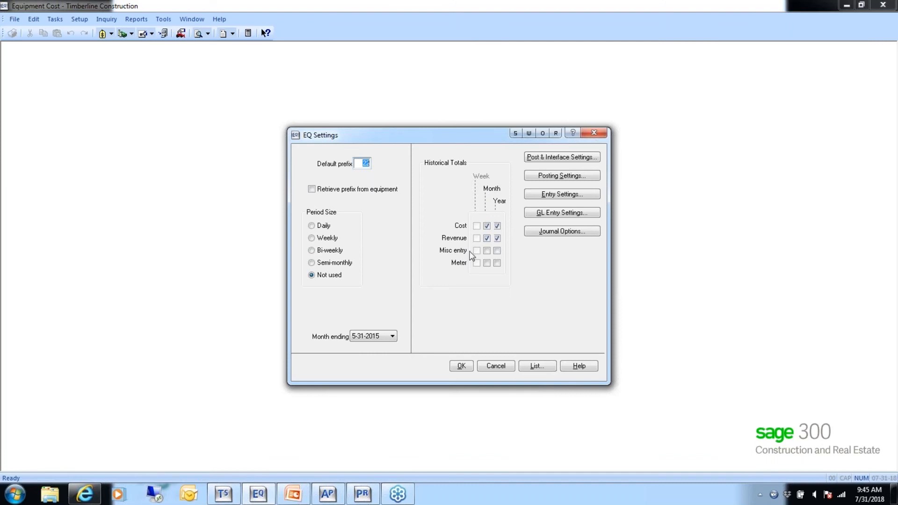
click(497, 237)
click(497, 238)
- Review the Post and Interface Settings and the Posting Settings within the EQ Settings
click(571, 159)
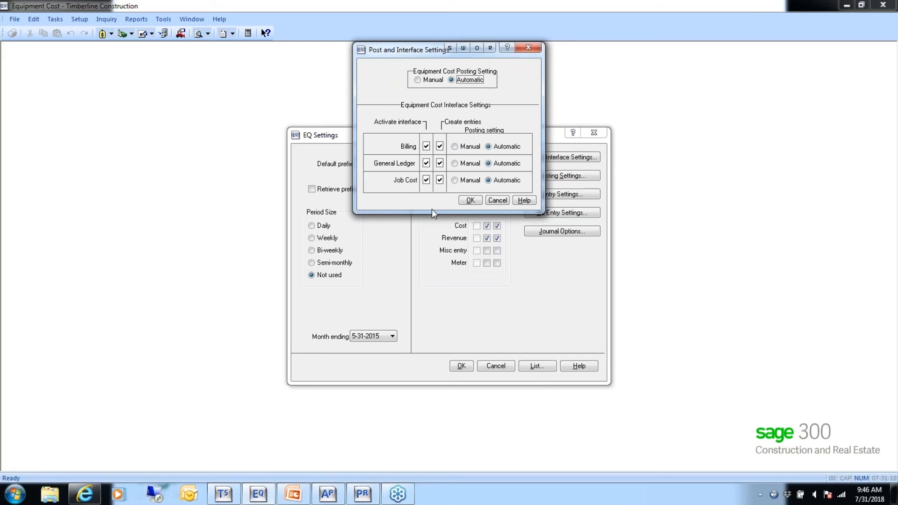
key(alt+Tab)
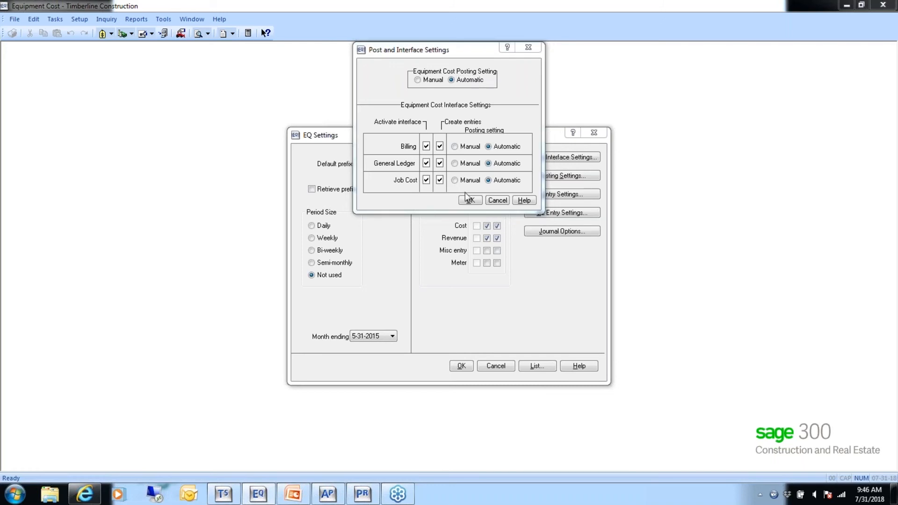
click(475, 155)
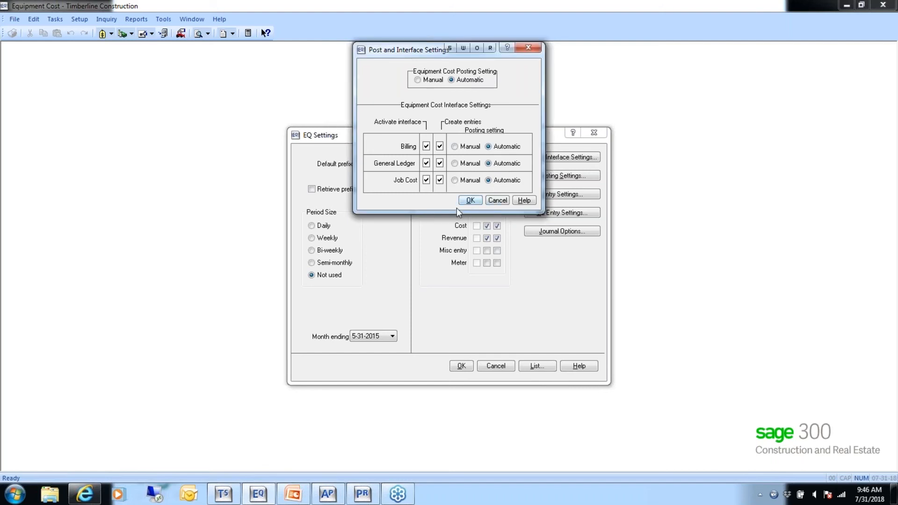
click(471, 202)
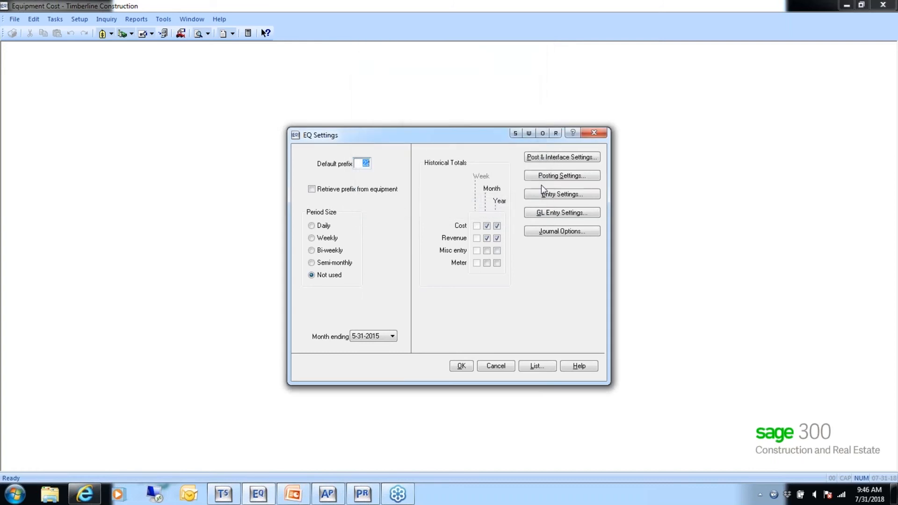
click(565, 174)
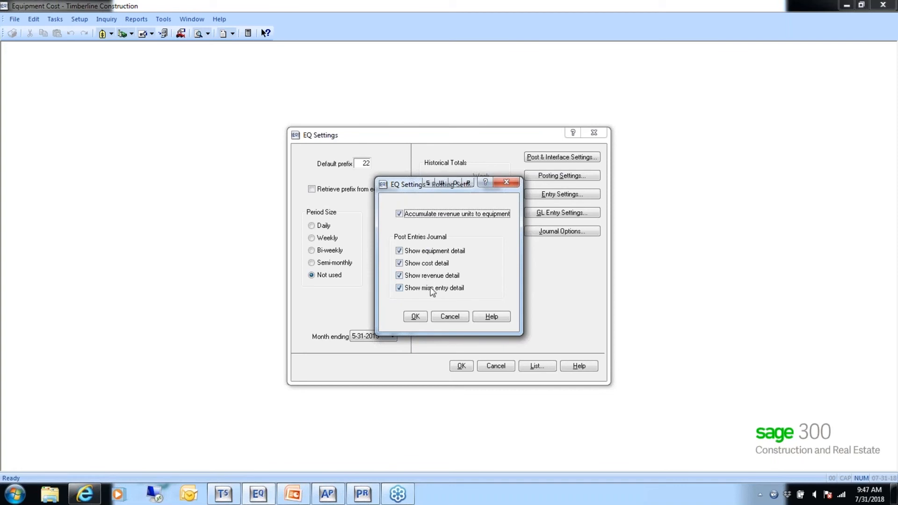
click(415, 316)
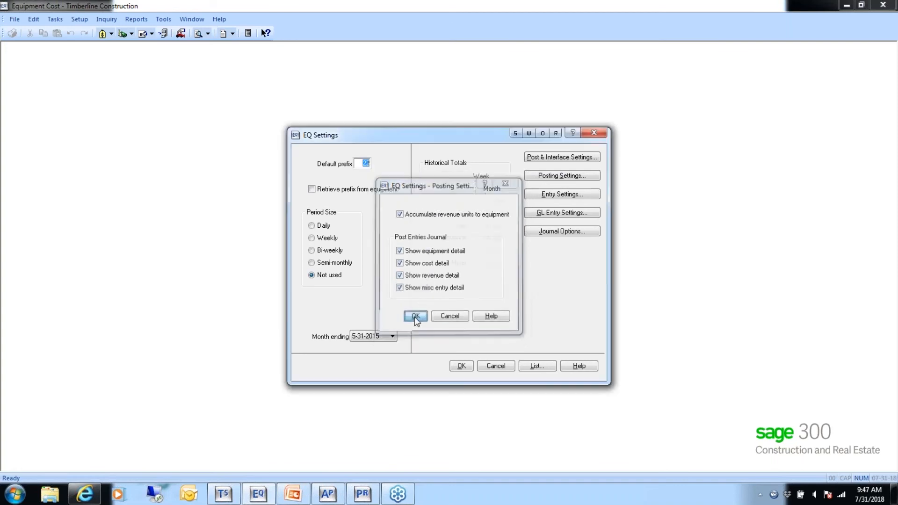
- Turn off Allow override of rate in the EQ Entry Settings and accept the change
click(556, 197)
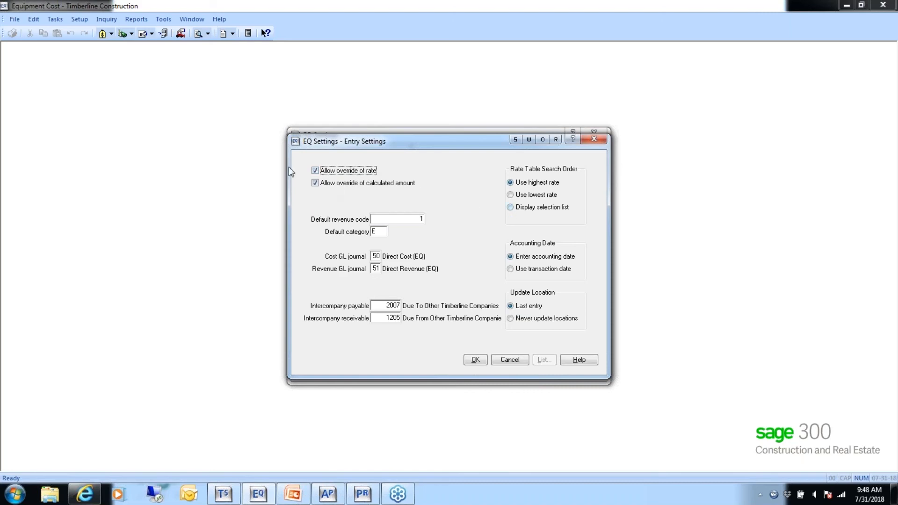
click(315, 171)
click(418, 219)
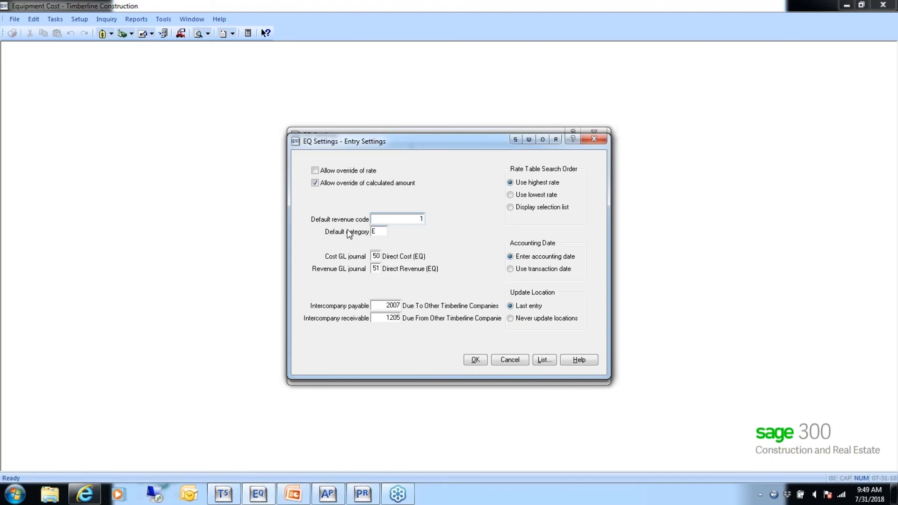
click(377, 231)
click(476, 361)
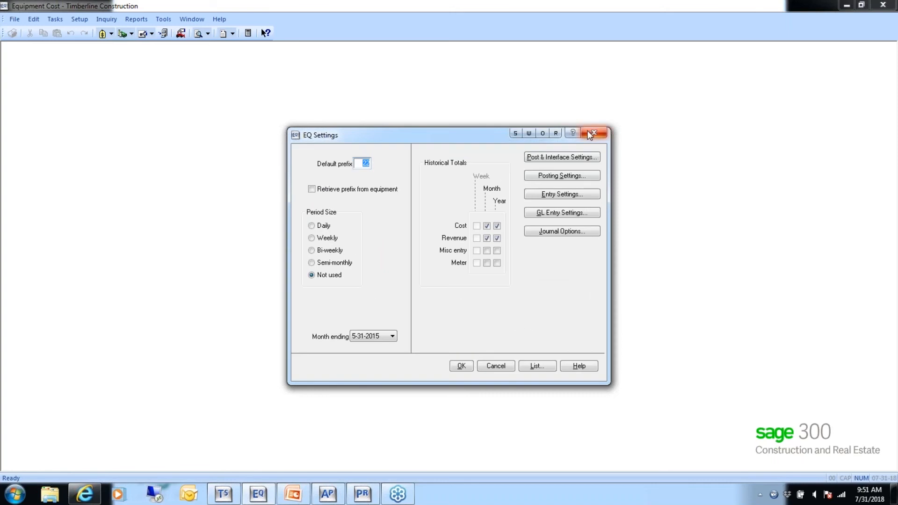
- In GL Entry Settings, enable account tables by Equipment type for Revenue Debit and Cost Debit, and by Equipment for Revenue Credit
click(563, 214)
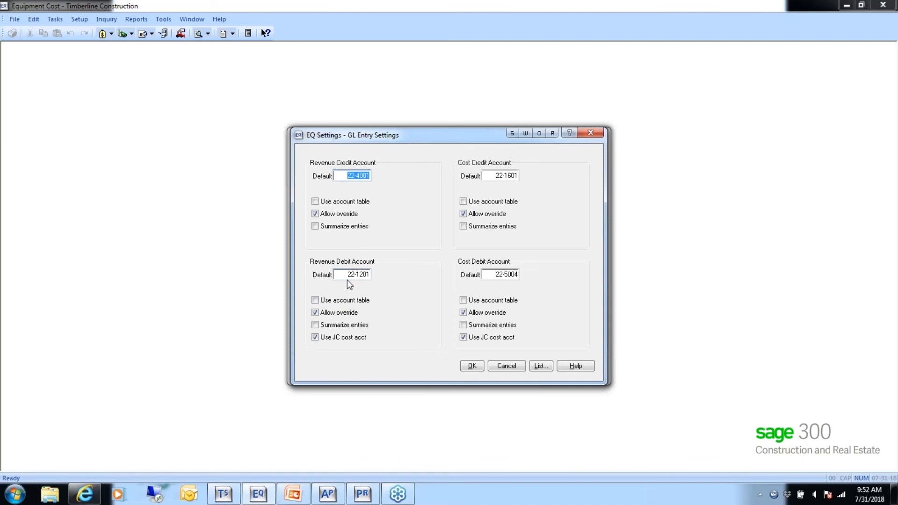
click(319, 302)
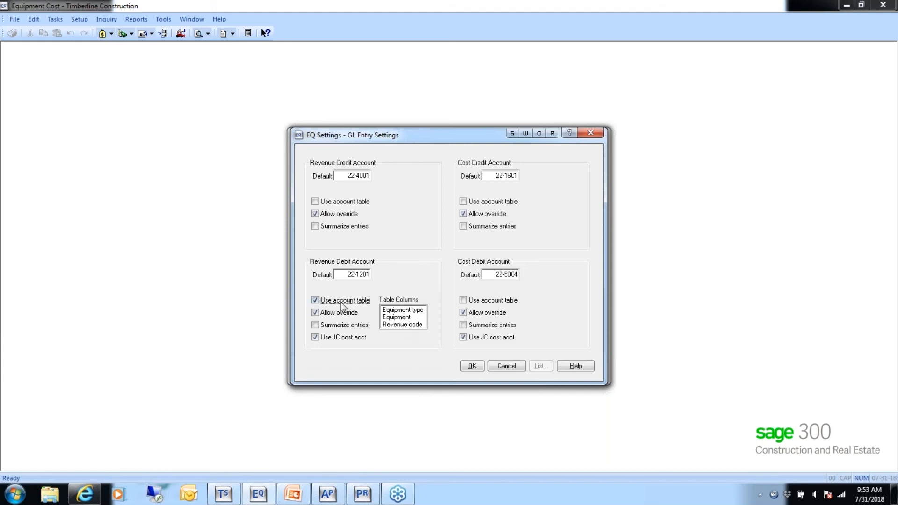
click(406, 316)
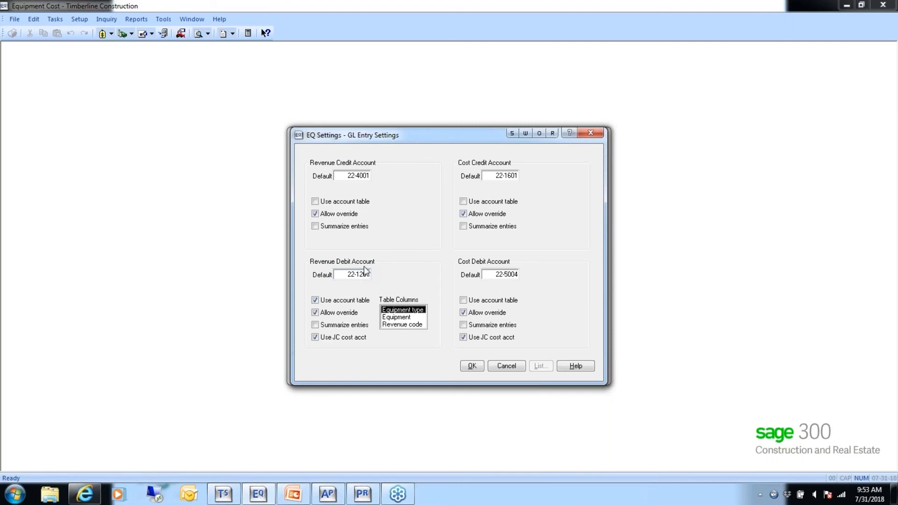
click(465, 301)
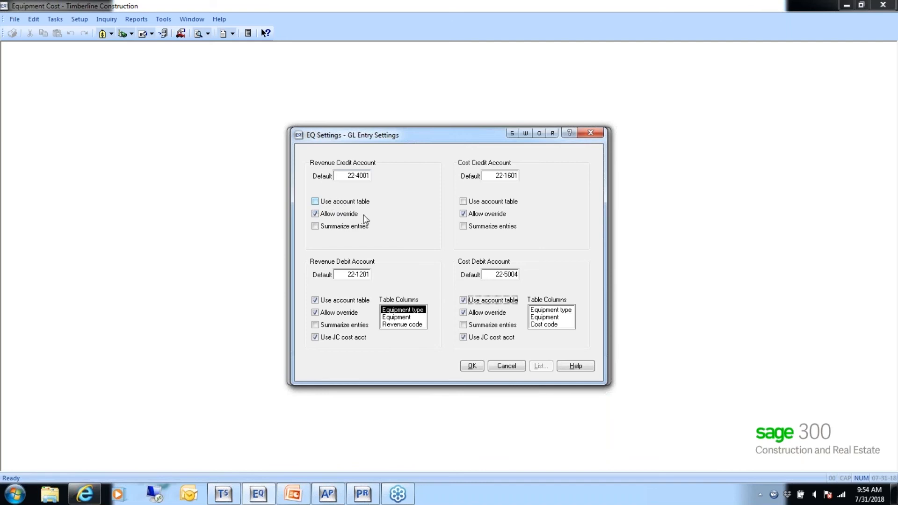
click(540, 310)
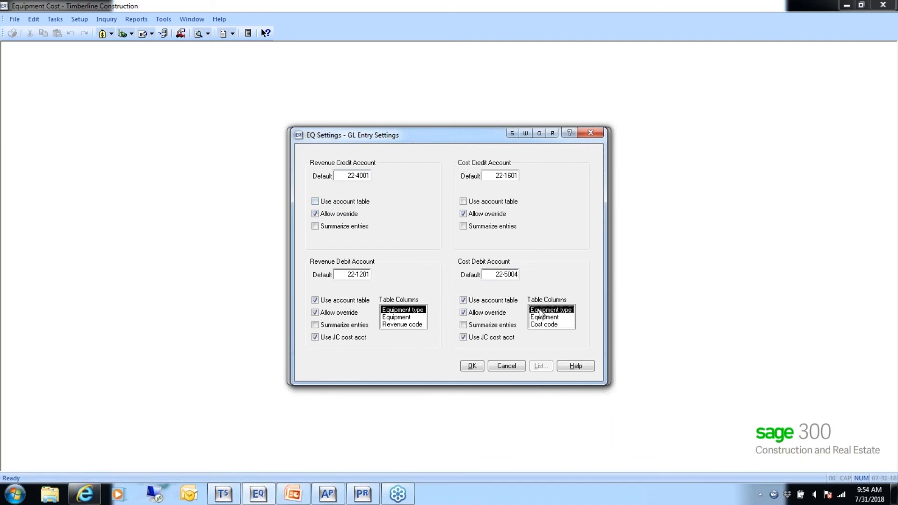
click(315, 201)
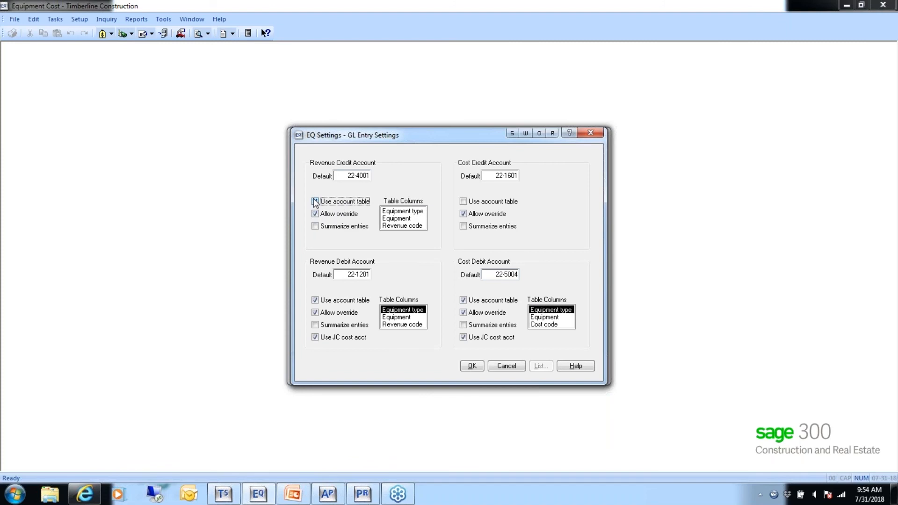
click(398, 219)
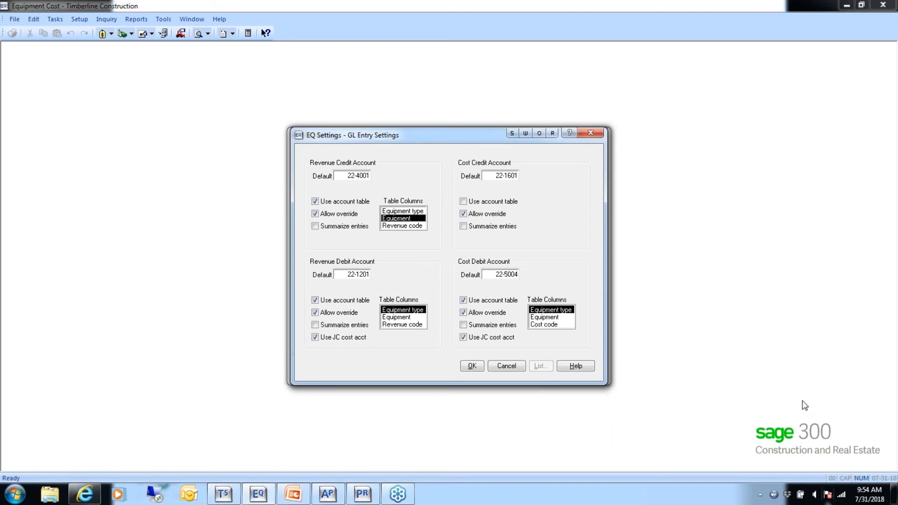
- Turn off the account tables for Revenue Credit, Revenue Debit and Cost Debit, and save the GL Entry Settings and EQ Settings
click(315, 202)
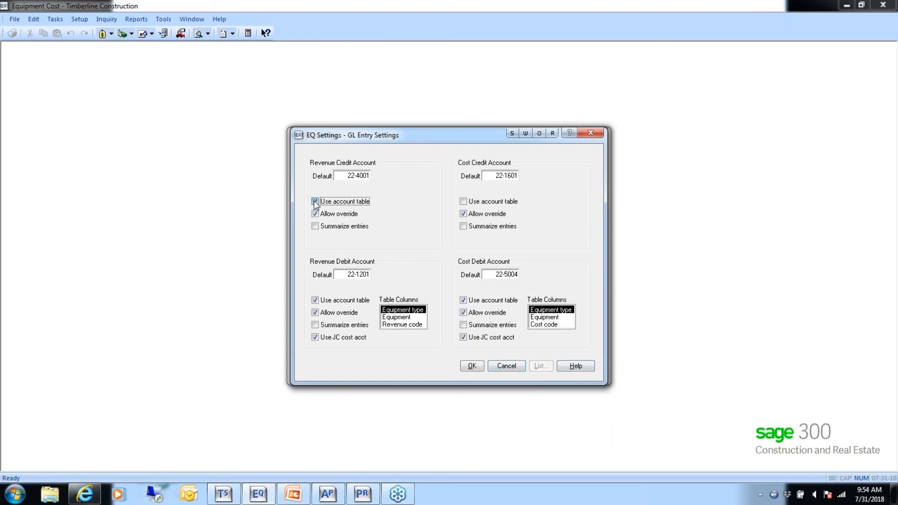
click(315, 300)
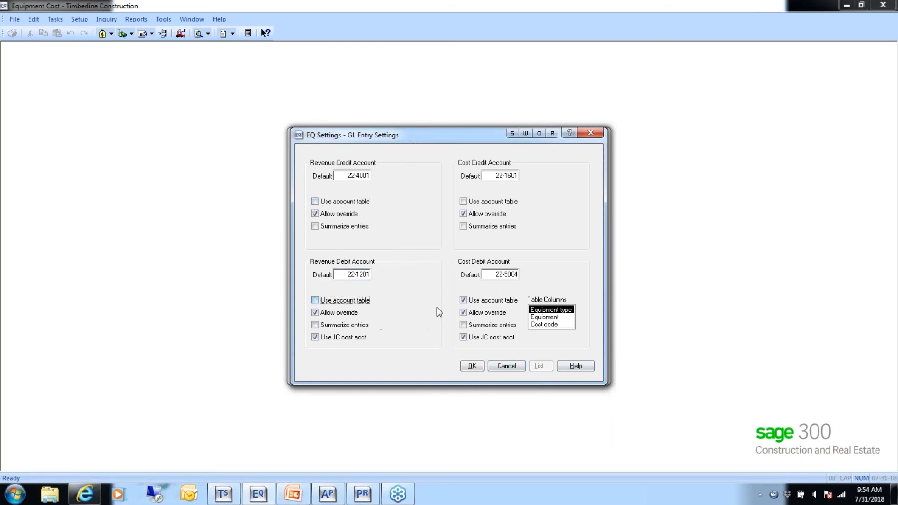
click(463, 300)
click(472, 365)
click(462, 366)
- In GL Entry Settings, enable account tables by Equipment for Revenue Debit and Cost Debit, and save the EQ Settings
click(76, 21)
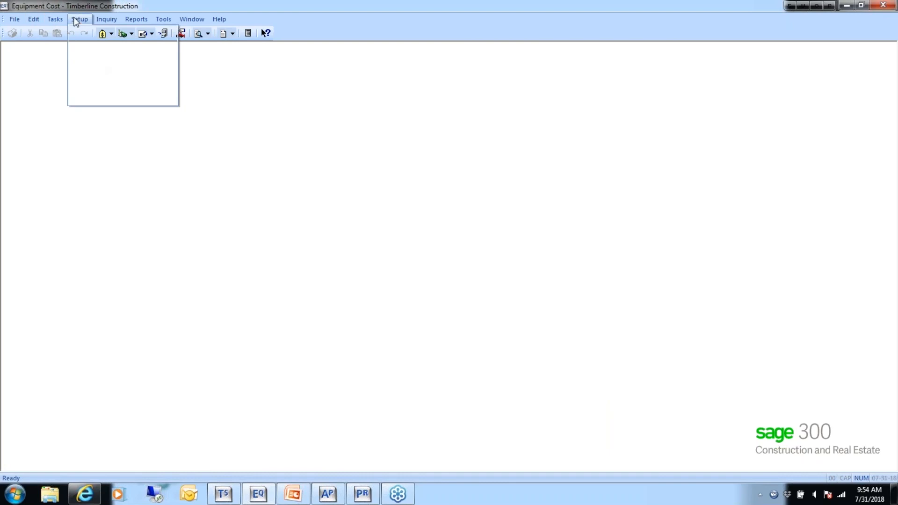
mouse_move(96, 98)
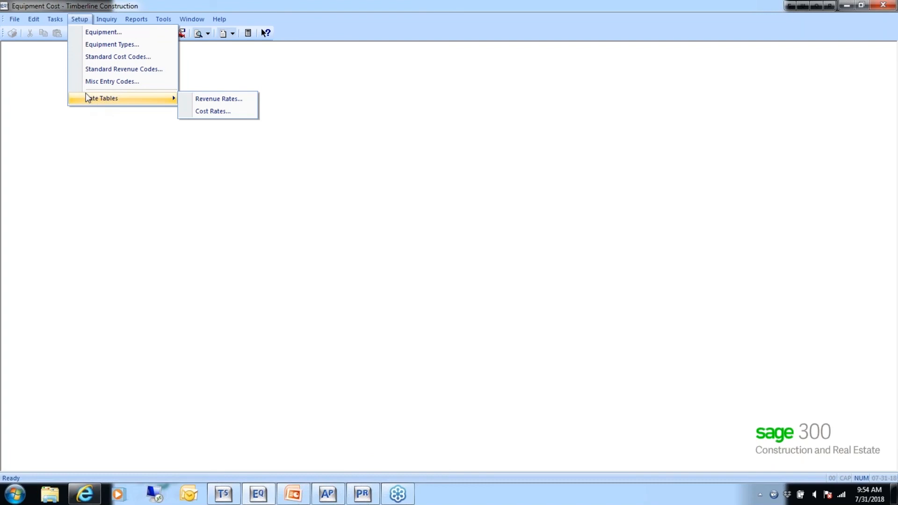
mouse_move(14, 19)
mouse_move(16, 57)
click(127, 111)
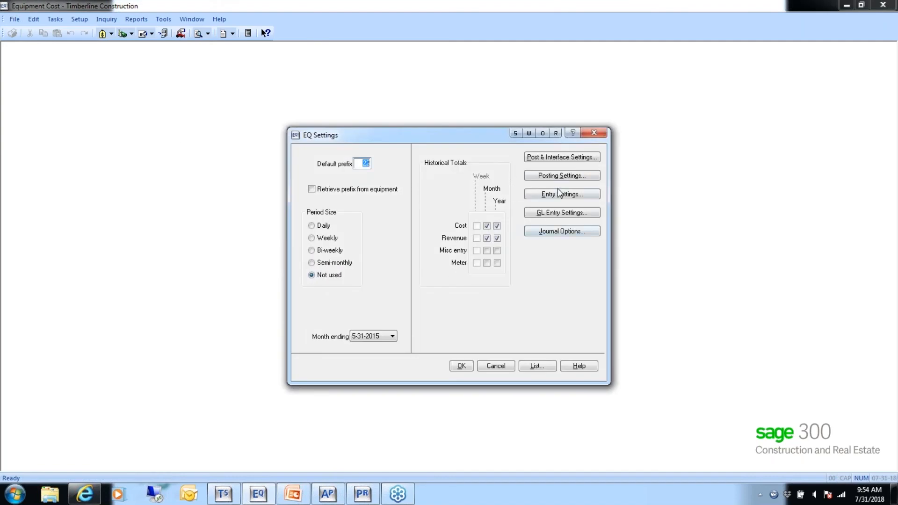
click(560, 210)
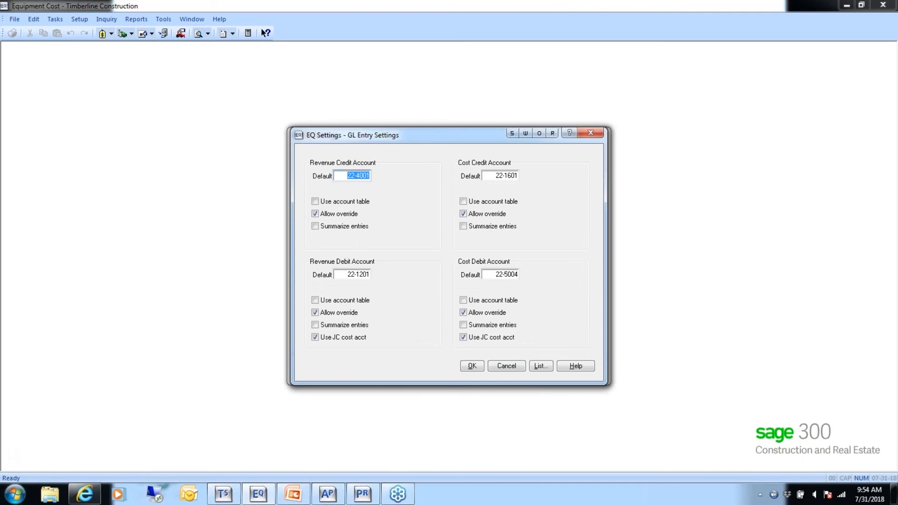
click(316, 301)
click(397, 318)
click(463, 301)
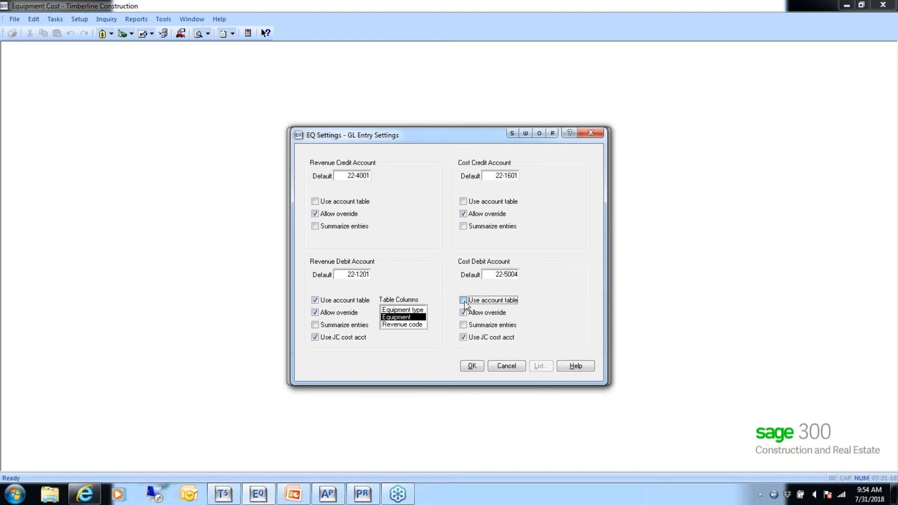
click(541, 319)
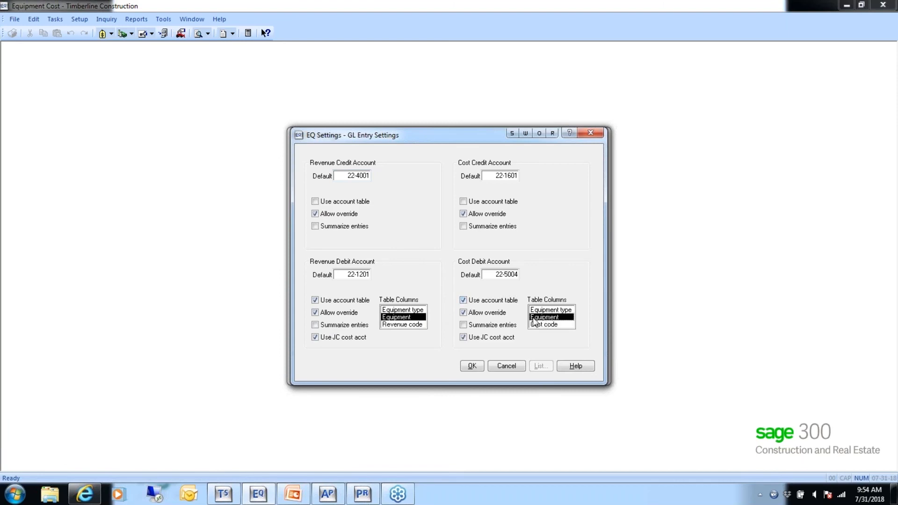
click(473, 367)
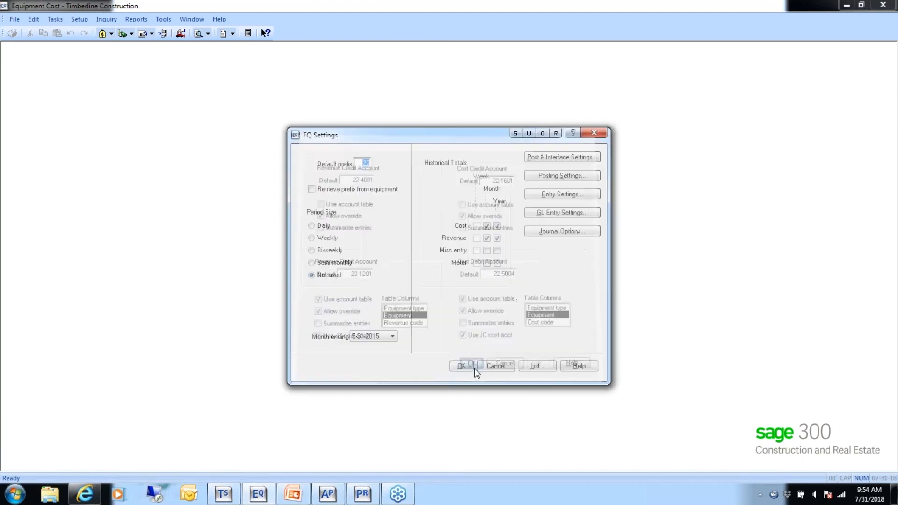
click(461, 364)
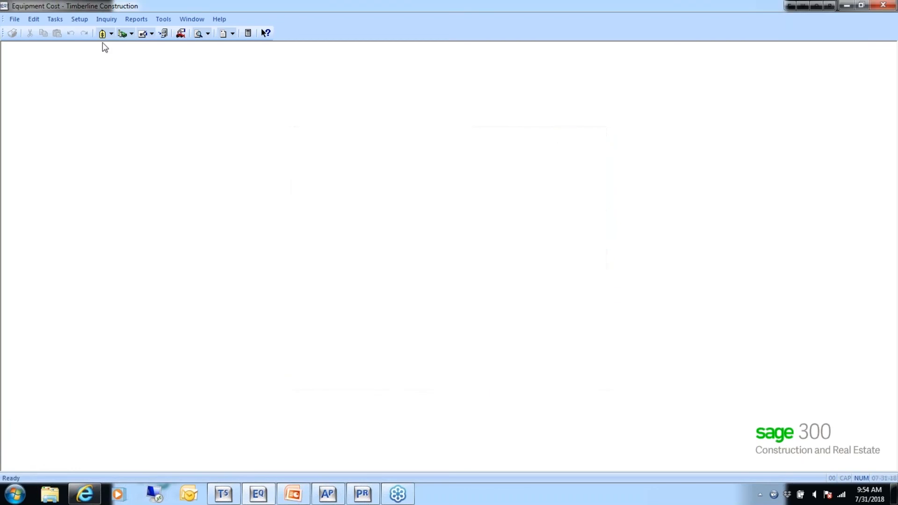
- Check which account tables are available for setup, and review the GL Entry Settings within the EQ Settings
click(81, 18)
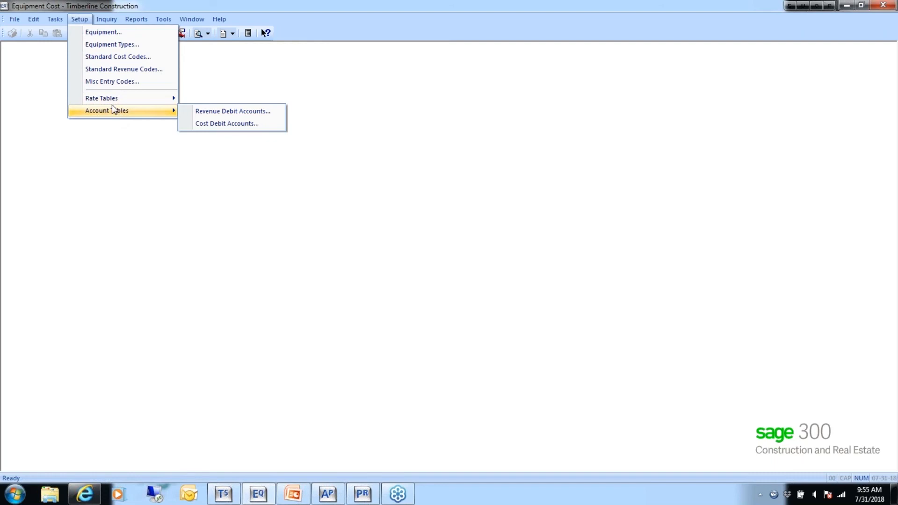
mouse_move(37, 26)
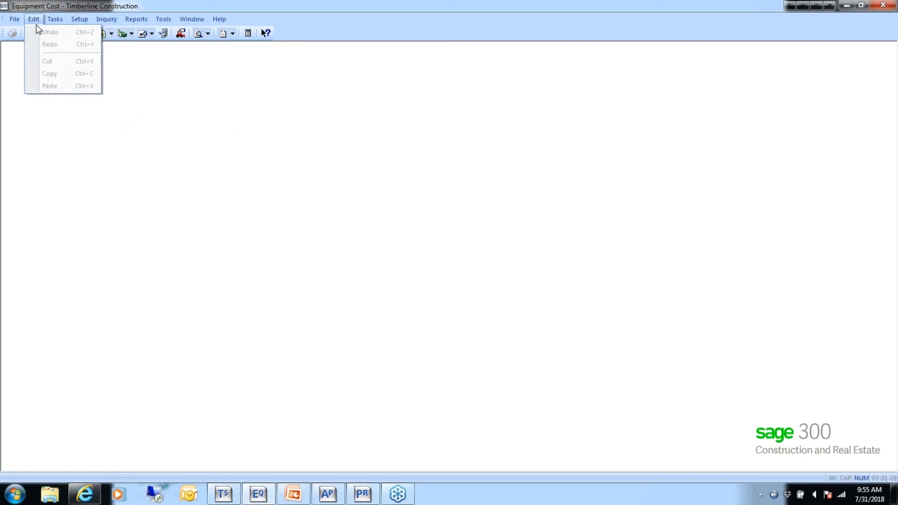
mouse_move(13, 19)
mouse_move(18, 57)
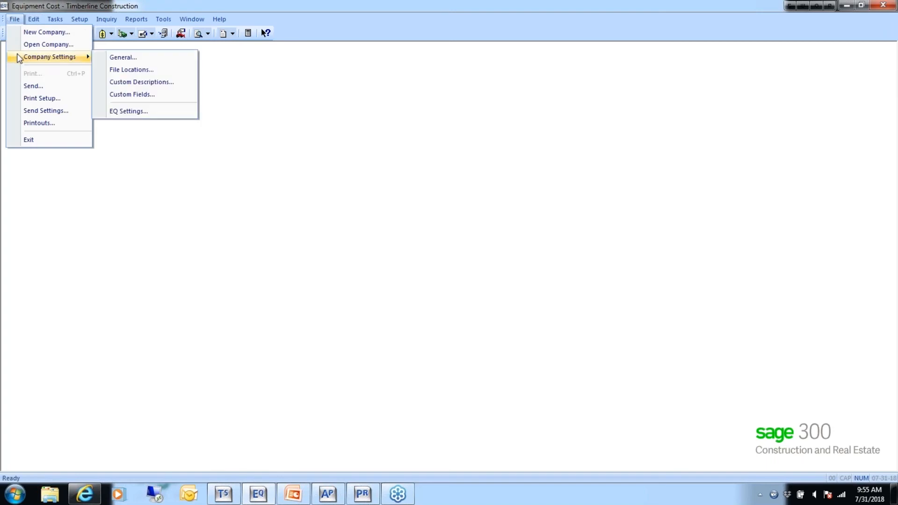
click(124, 111)
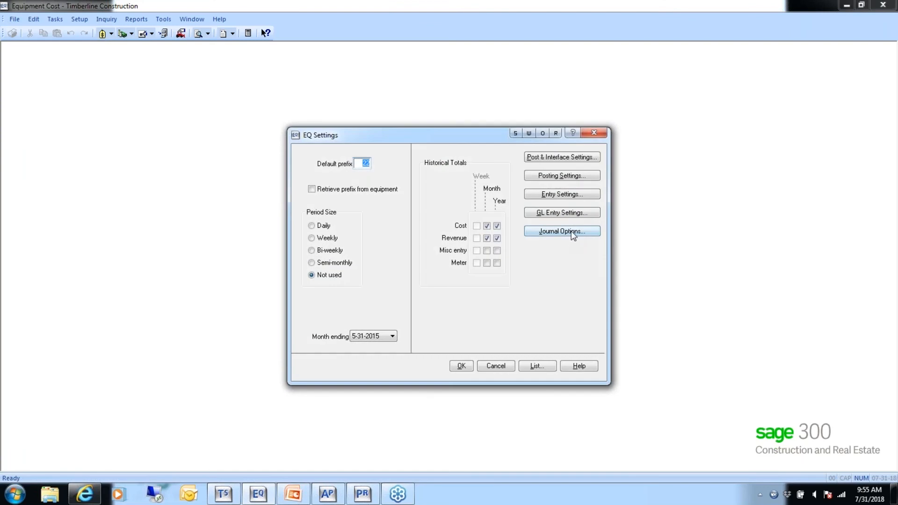
click(576, 212)
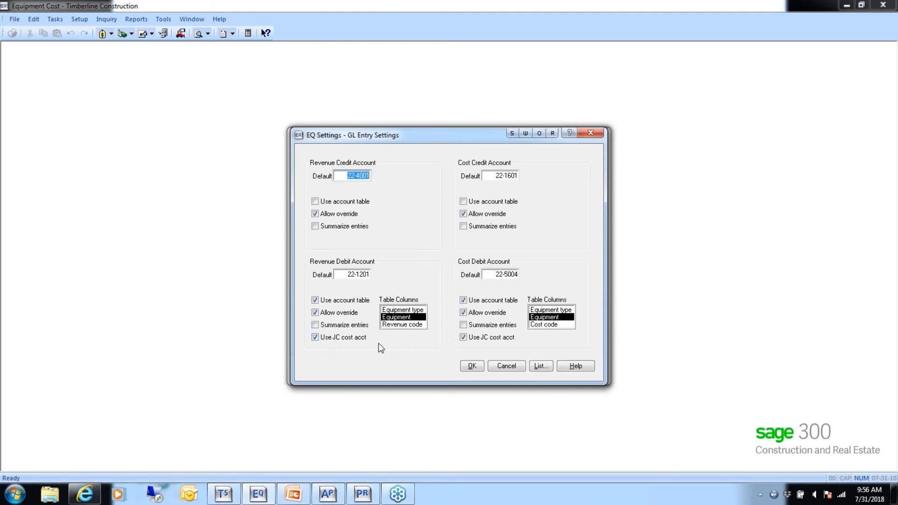
click(471, 367)
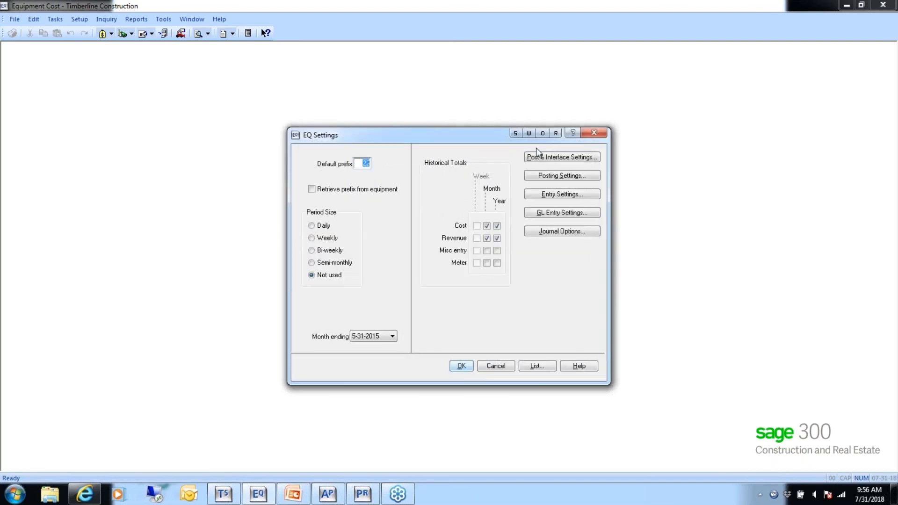
- Review the report designs used as journals in the Journal Options, and close the EQ Settings with OK
click(556, 231)
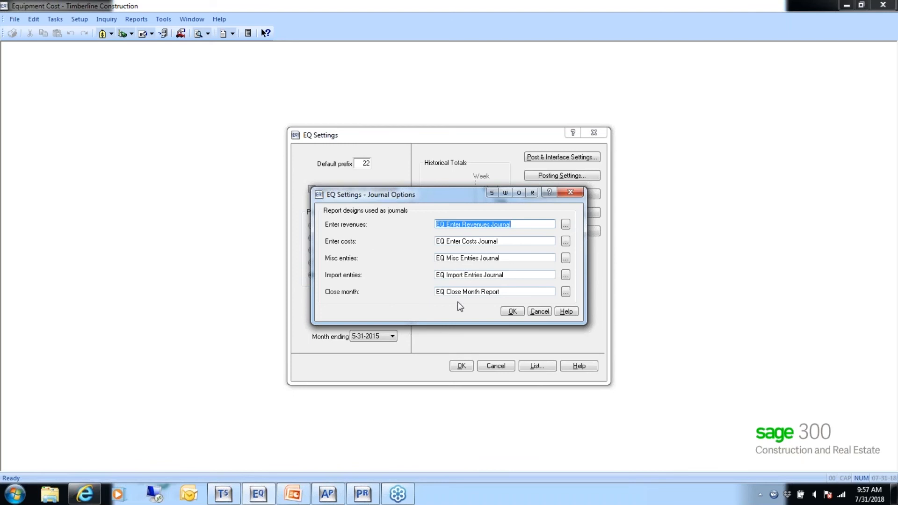
click(512, 312)
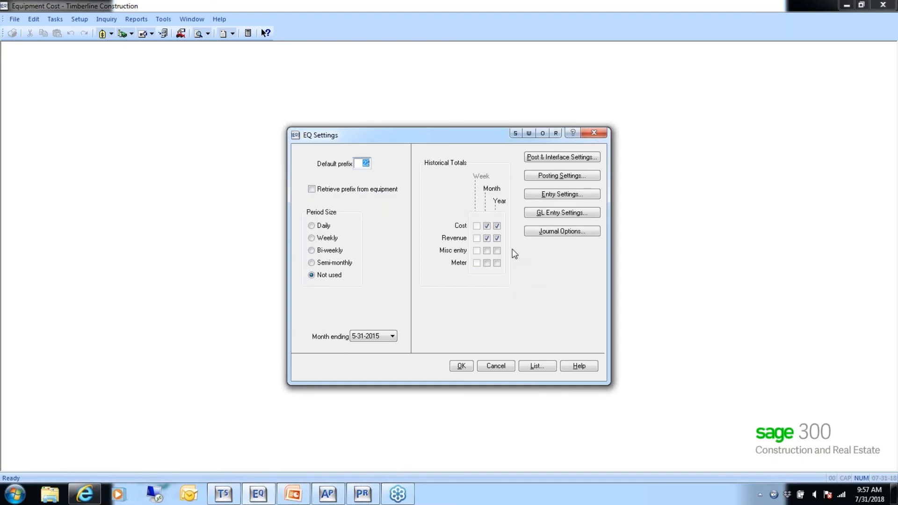
click(463, 367)
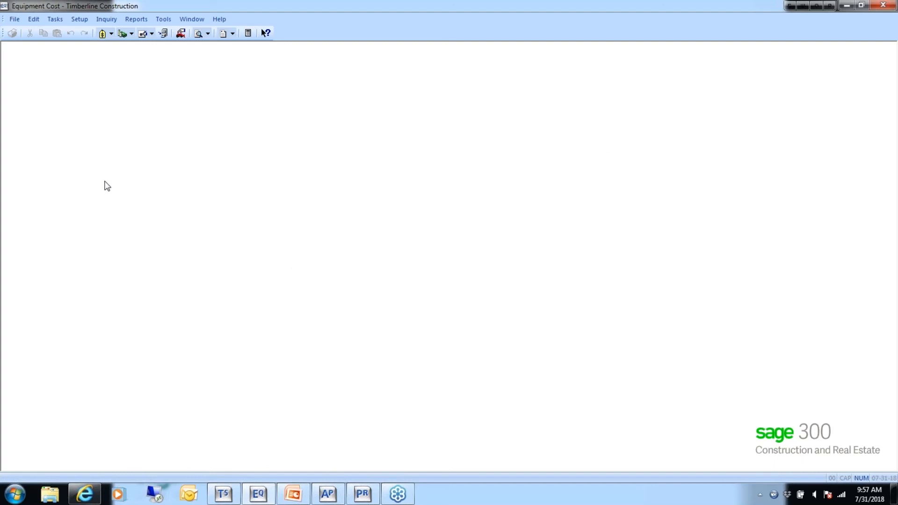
- Review the equipment type codes and descriptions in the Equipment Type Setup, and accept the list
click(78, 19)
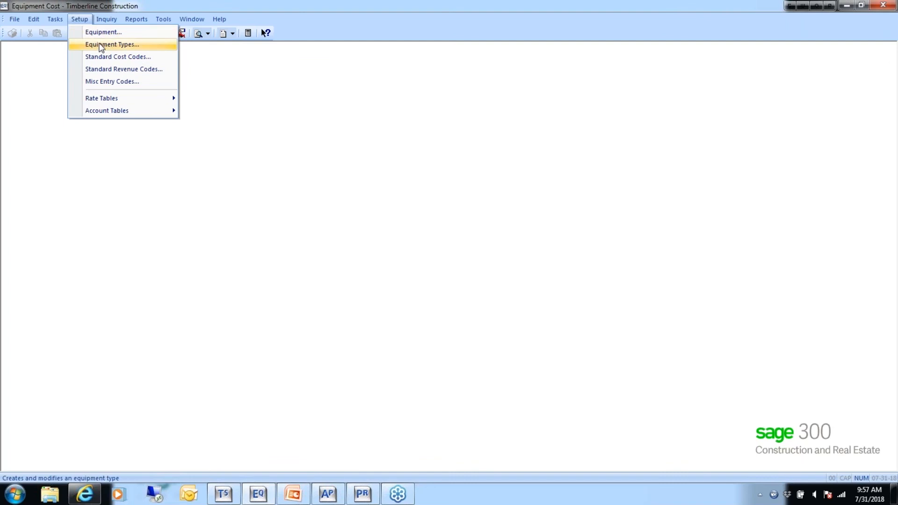
click(101, 47)
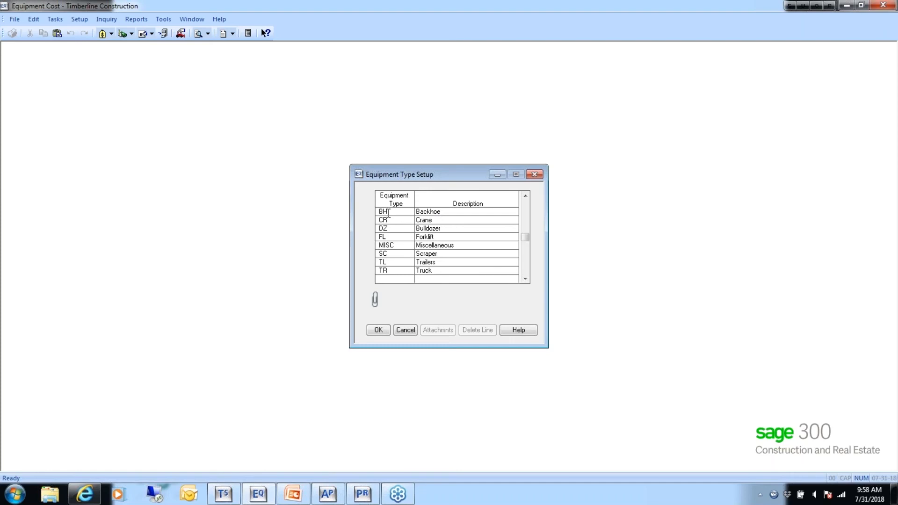
click(435, 220)
click(378, 331)
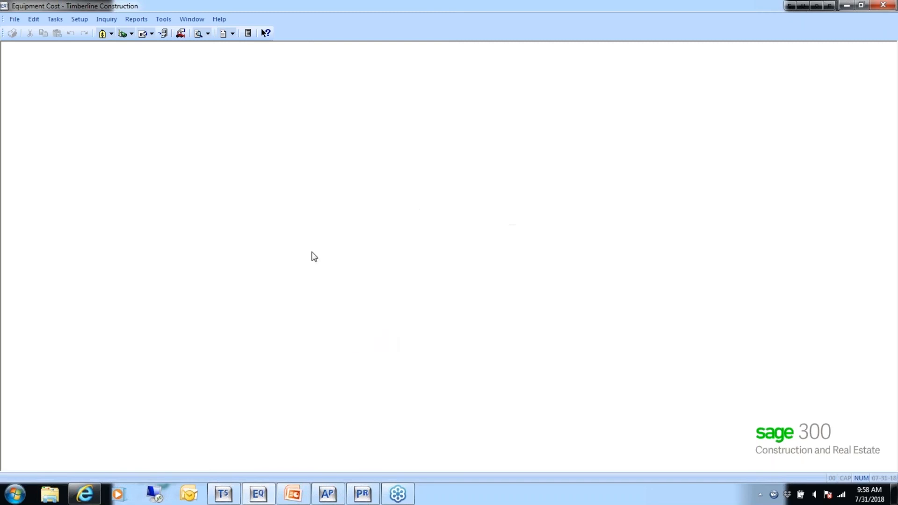
- Examine the Standard Cost Code Setup, including the formula name and unit description options of the Brakes code
click(78, 19)
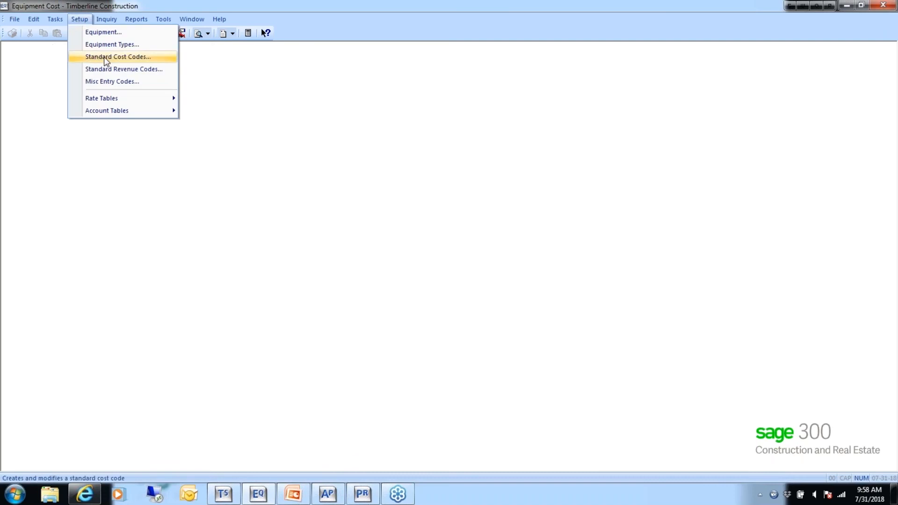
click(125, 57)
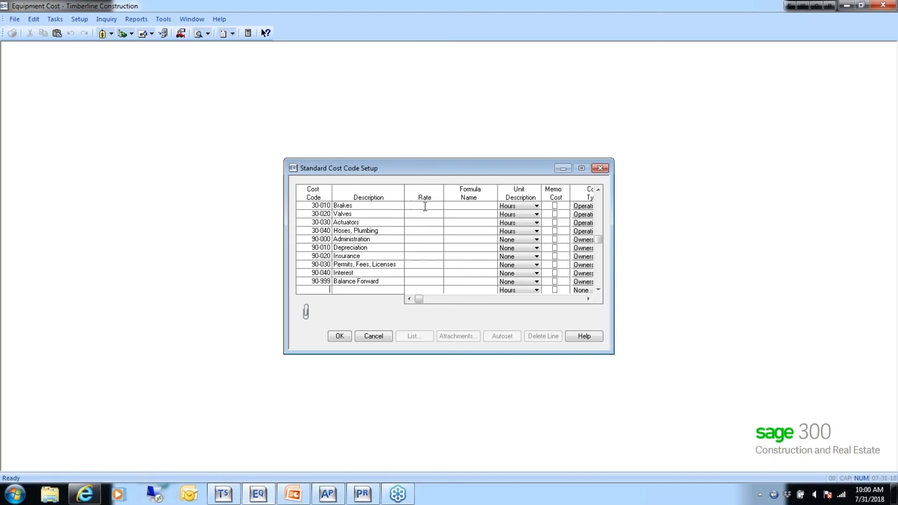
click(457, 207)
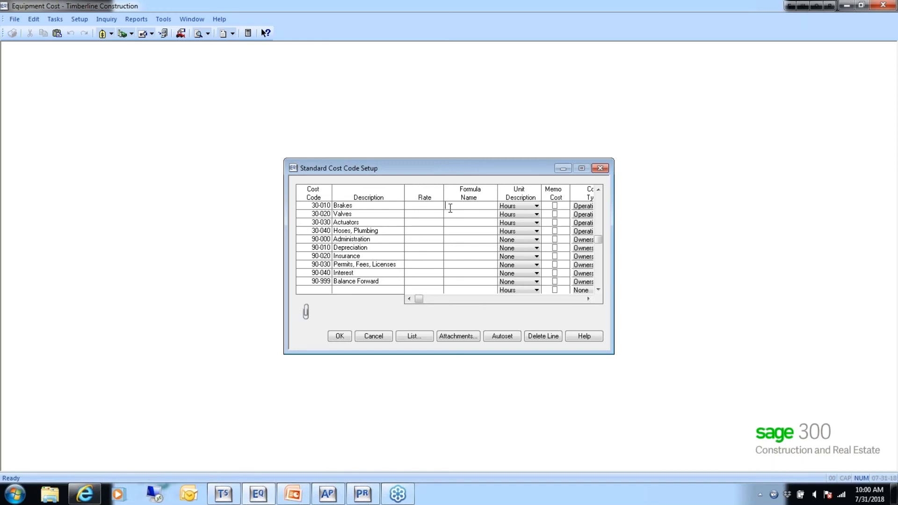
click(451, 209)
click(536, 206)
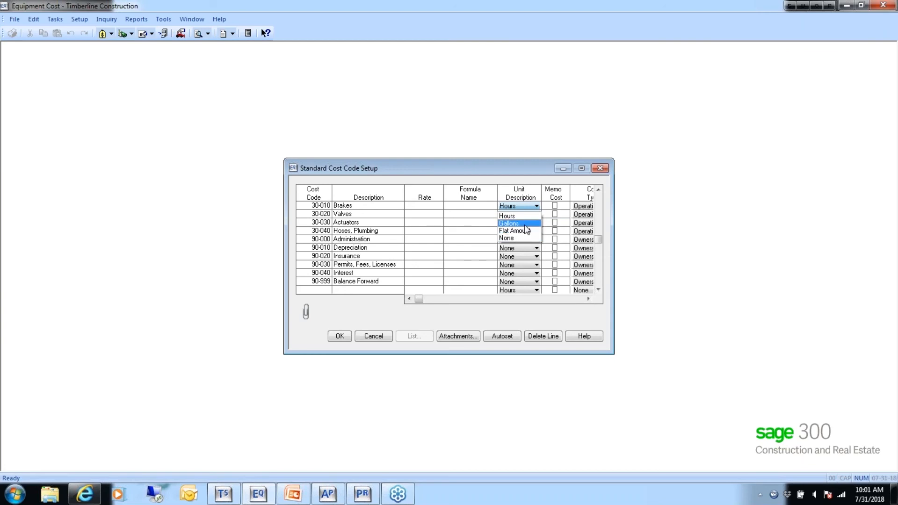
click(538, 206)
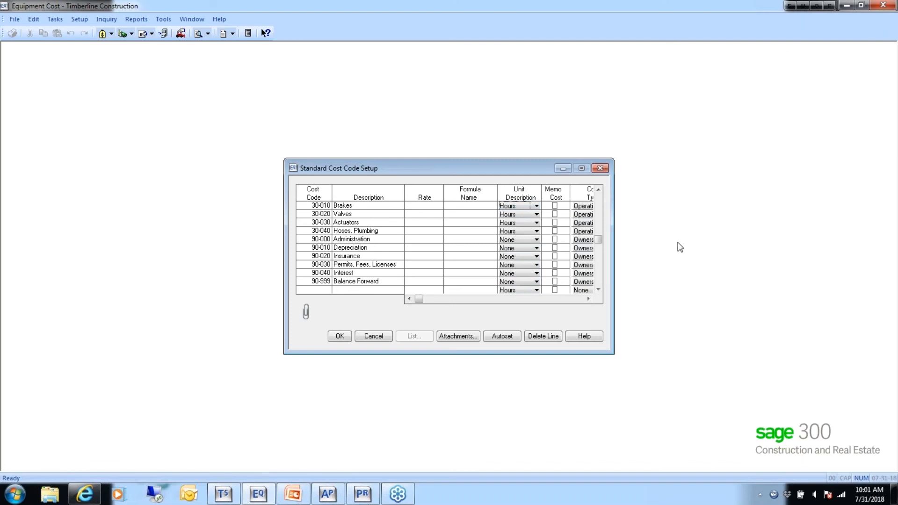
- Widen the Standard Cost Code Setup window to examine the cost type options of the Brakes code, and cancel the setup
drag(614, 248, 670, 248)
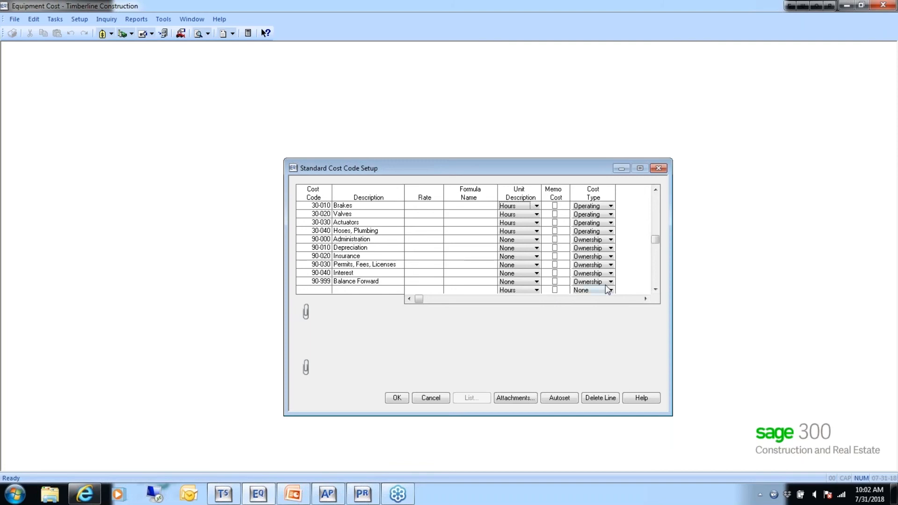
click(585, 291)
click(612, 207)
click(611, 207)
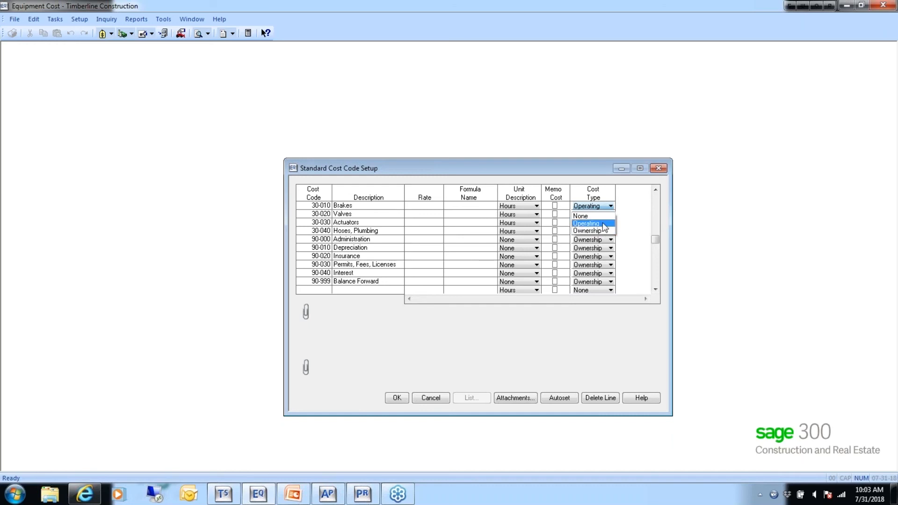
click(605, 194)
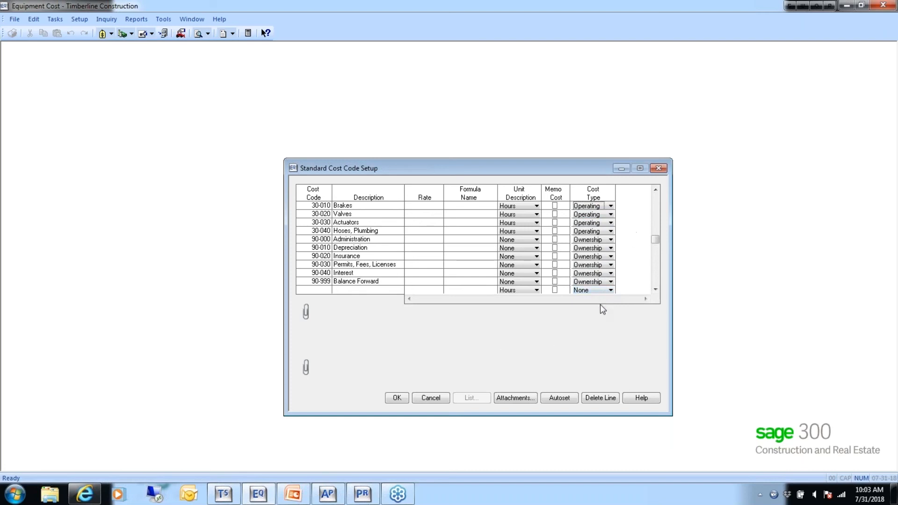
click(431, 398)
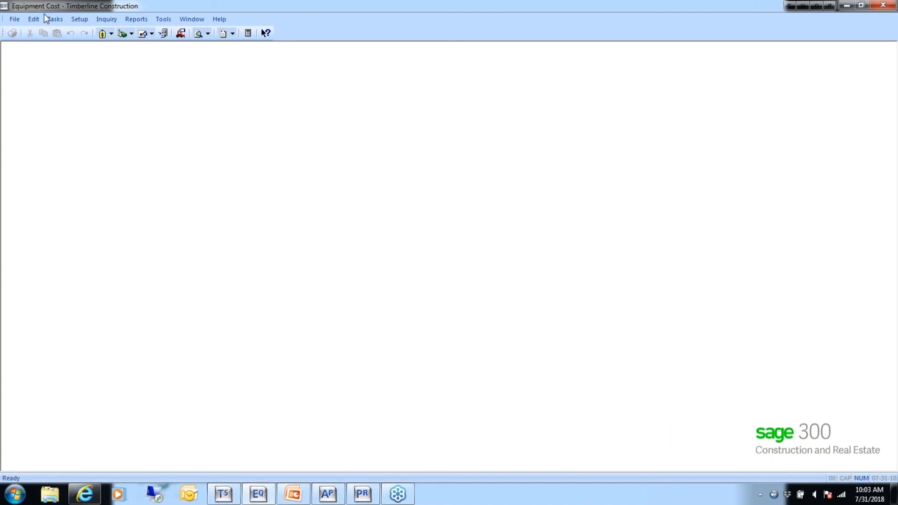
- Review the Standard Revenue Code Setup and the unit description options of the Hourly code, and accept the list
click(78, 19)
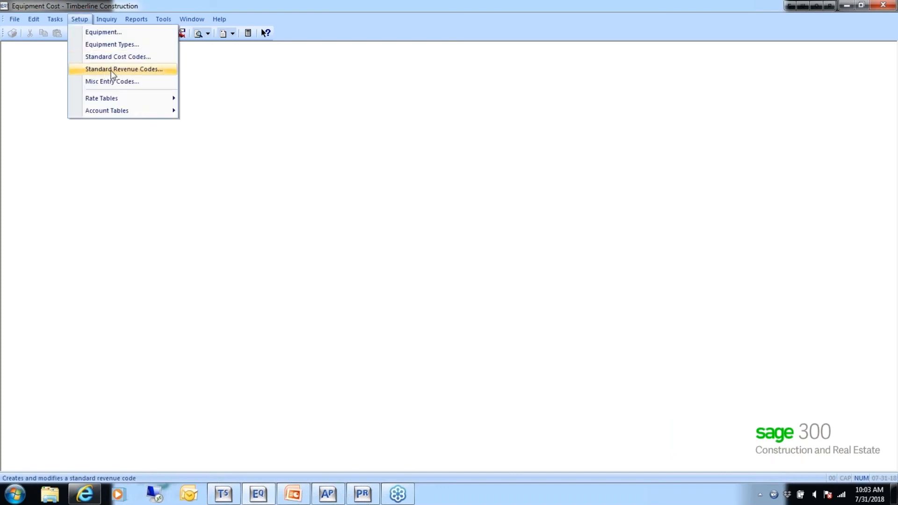
click(98, 71)
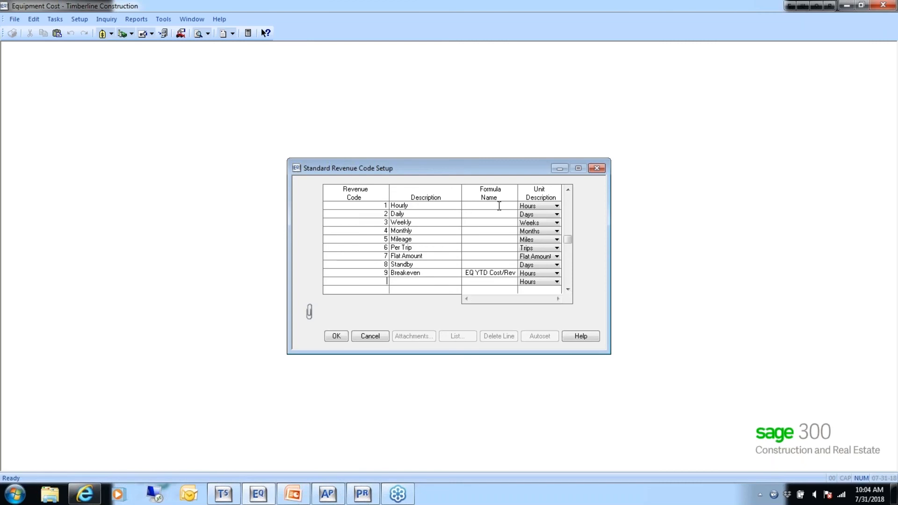
click(555, 206)
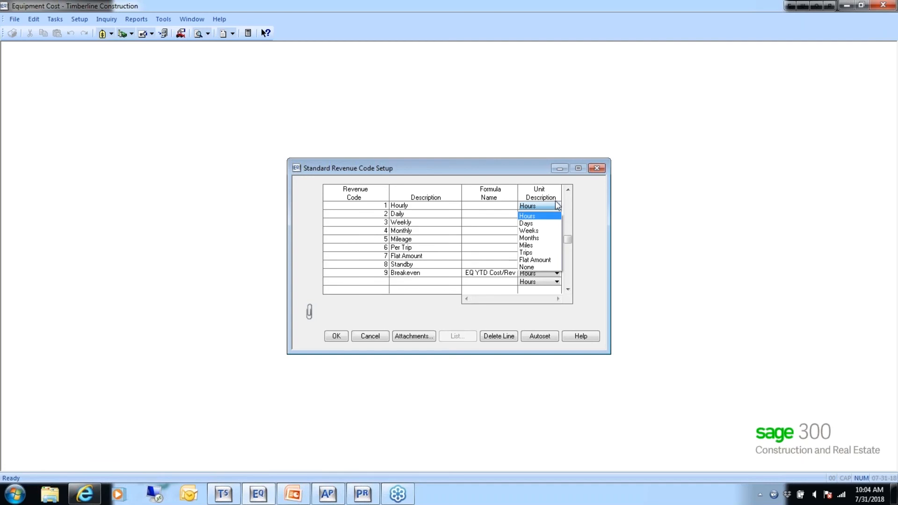
click(555, 192)
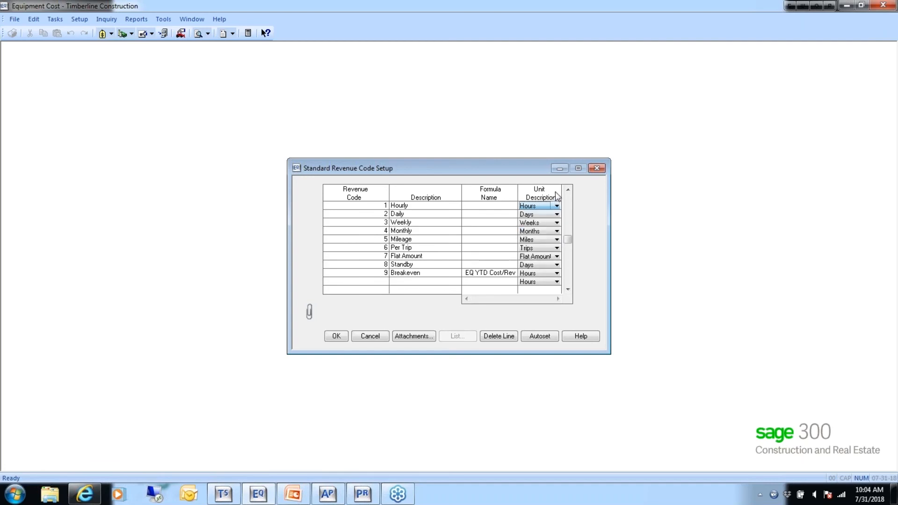
click(336, 336)
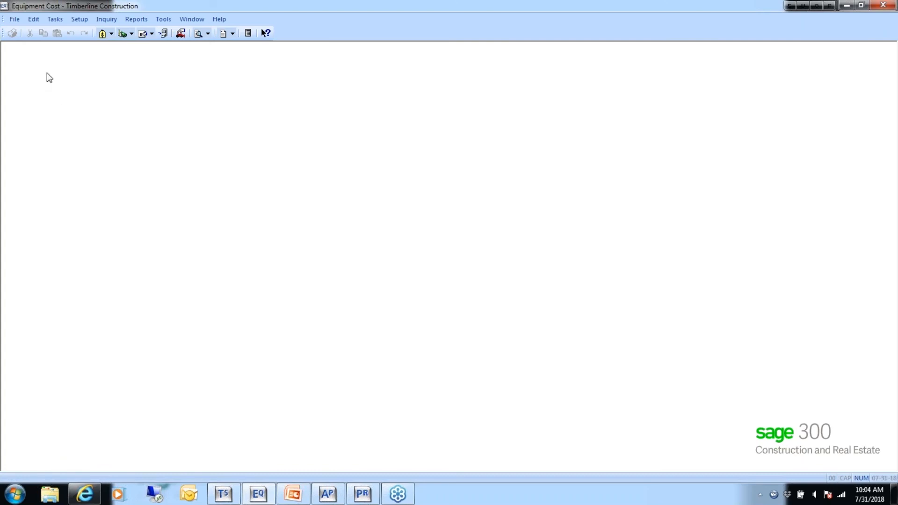
- Open the setup of the miscellaneous entry codes
click(78, 21)
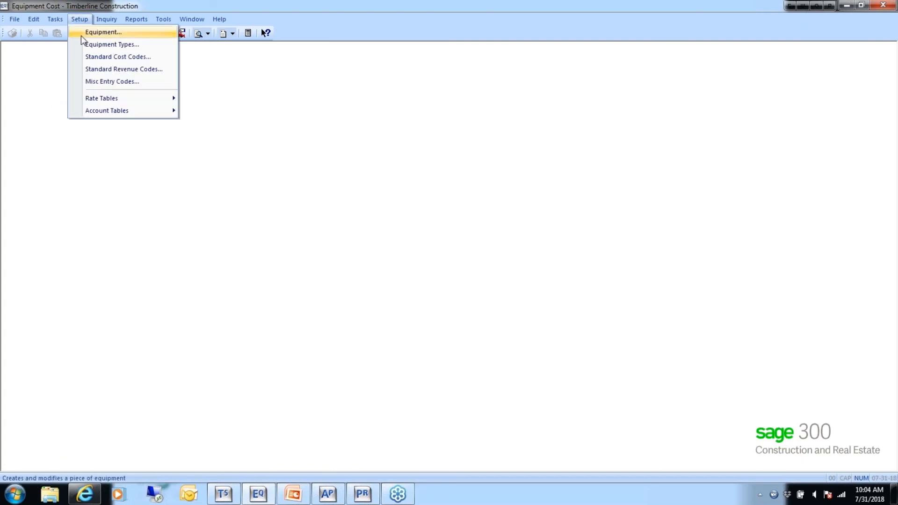
click(120, 82)
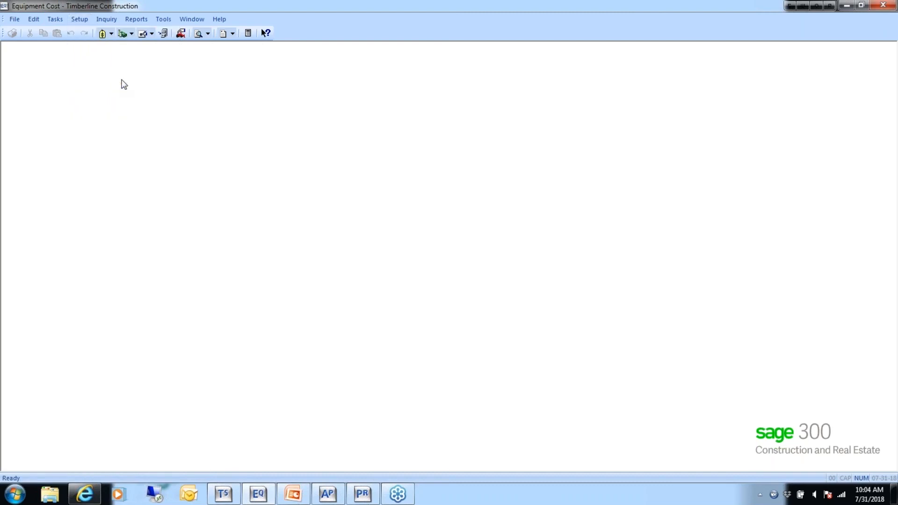
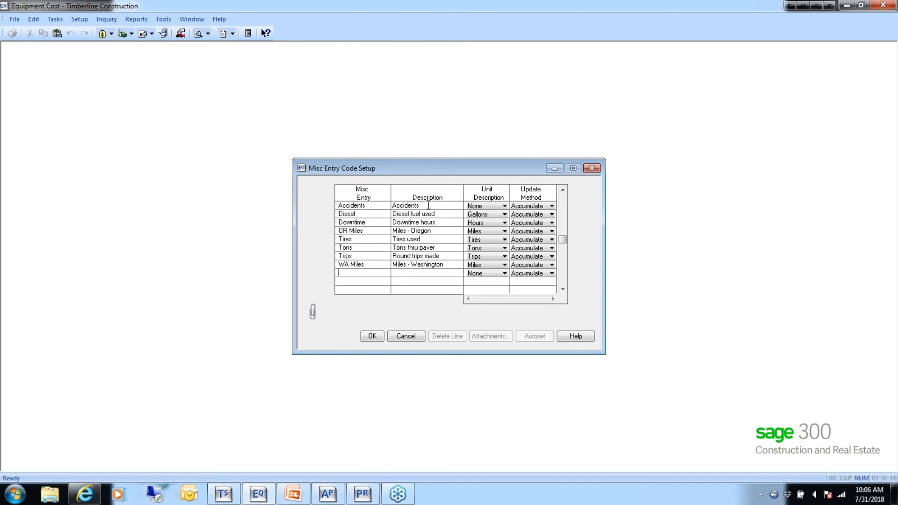
- Review the unit description options of the Diesel code and the update method options in the Misc Entry Code Setup, and accept the list
click(505, 215)
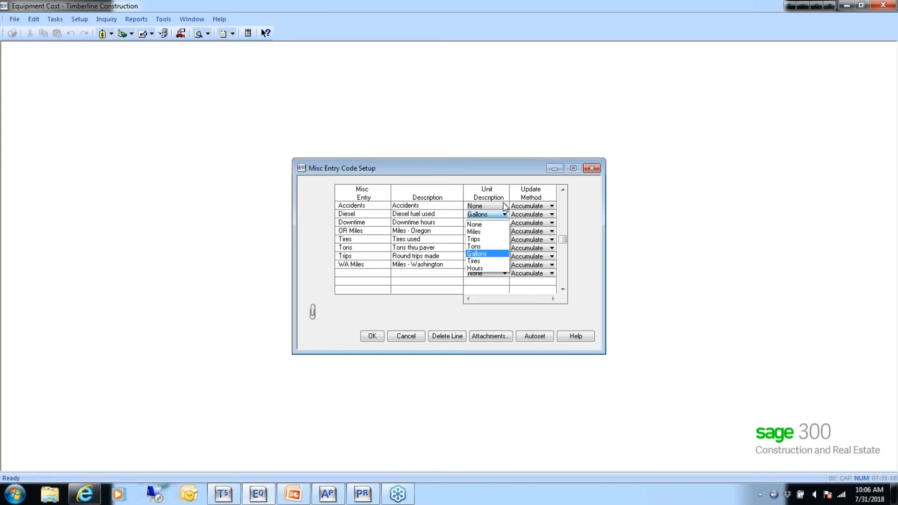
click(505, 207)
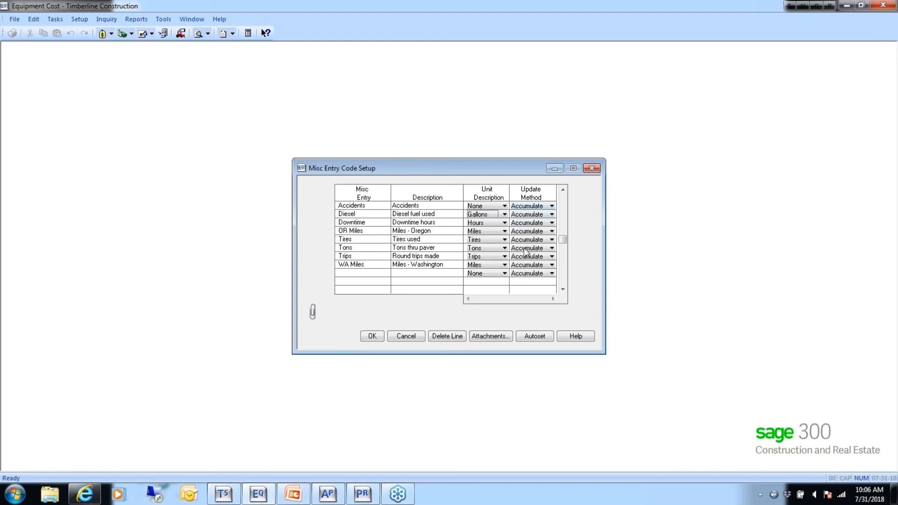
click(526, 274)
click(552, 207)
click(372, 336)
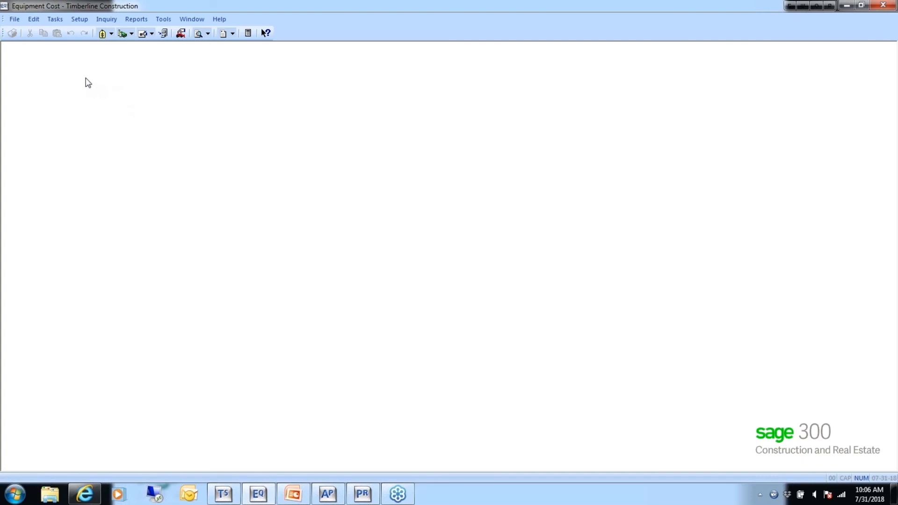
- Open the equipment setup and load the record of the John Deere Backhoe, BH-1001, for editing
click(78, 20)
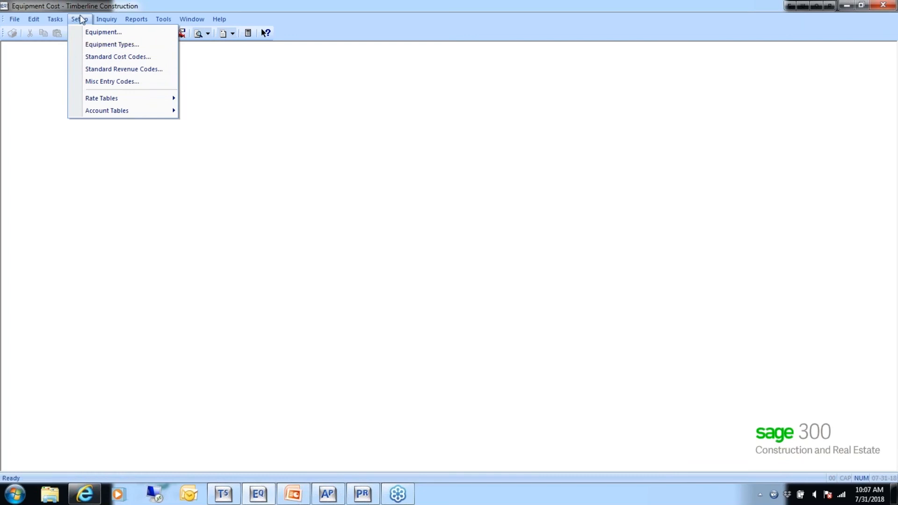
click(107, 32)
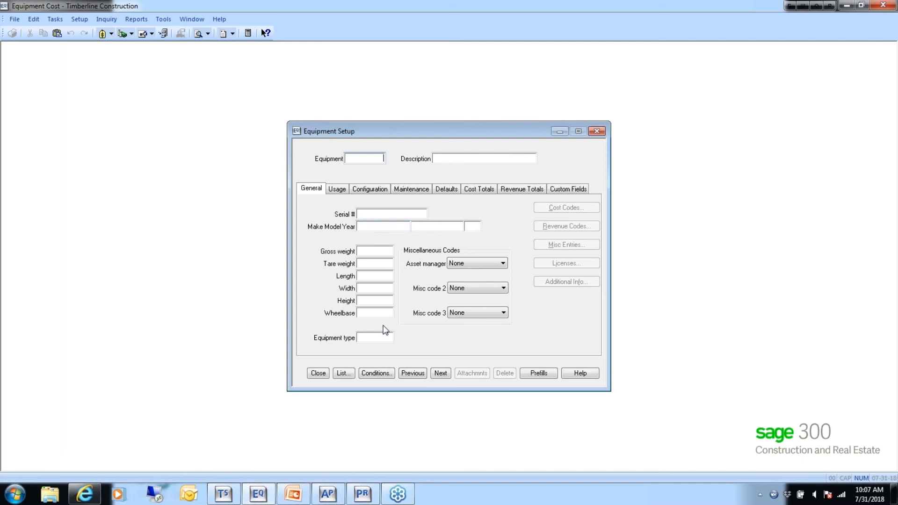
click(438, 374)
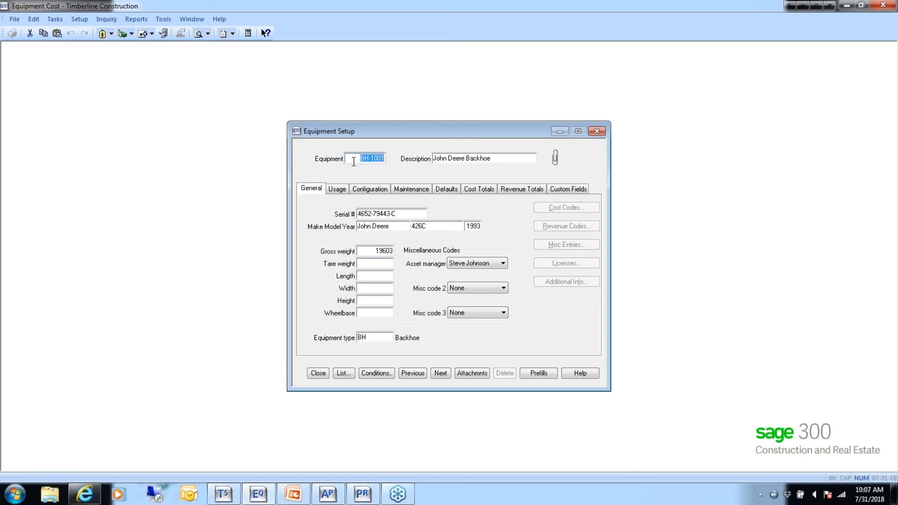
key(Tab)
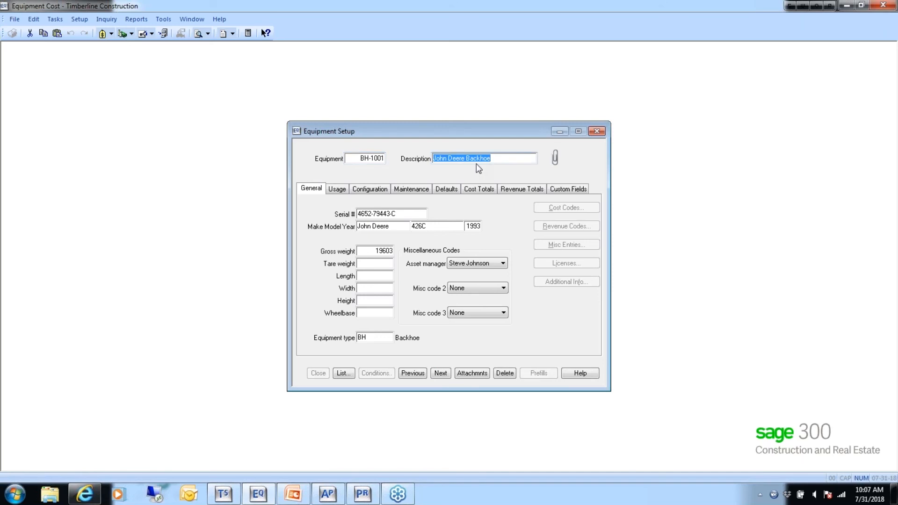
key(Tab)
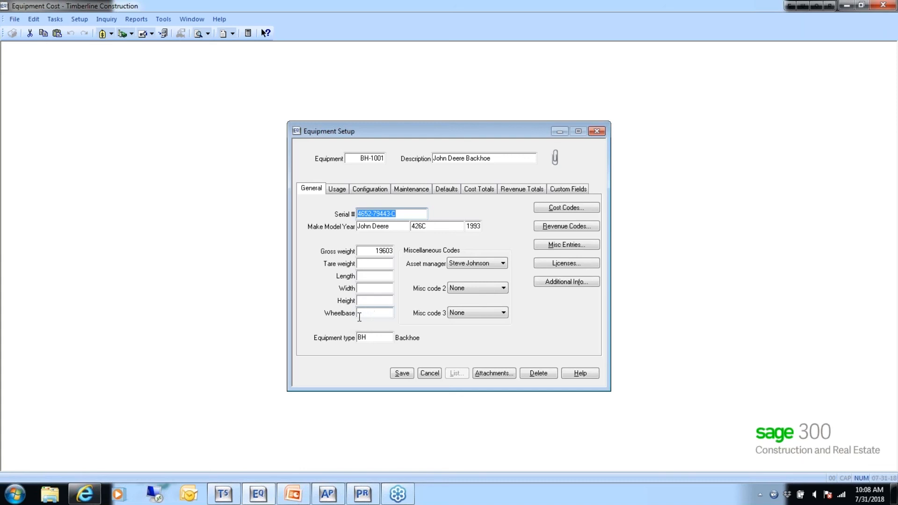
- Display the equipment type list in equipment type ID order and select BH as the backhoe's equipment type
click(372, 339)
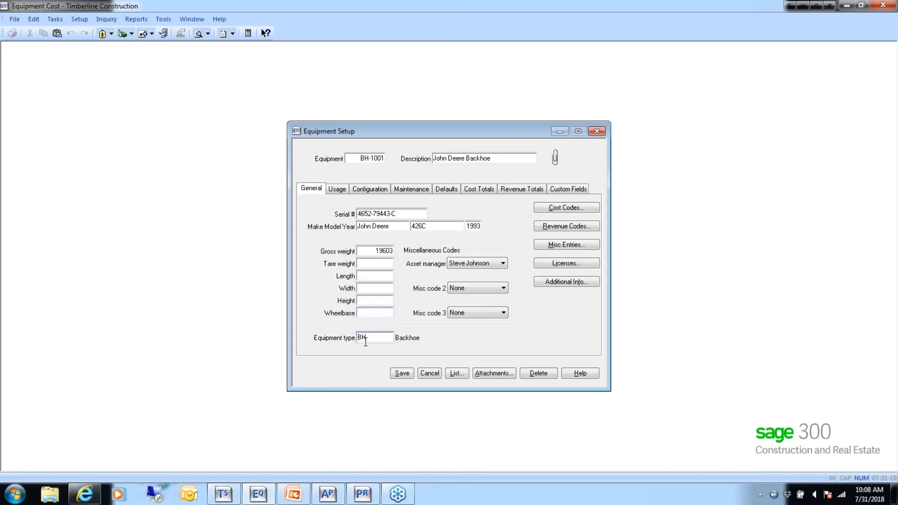
click(457, 373)
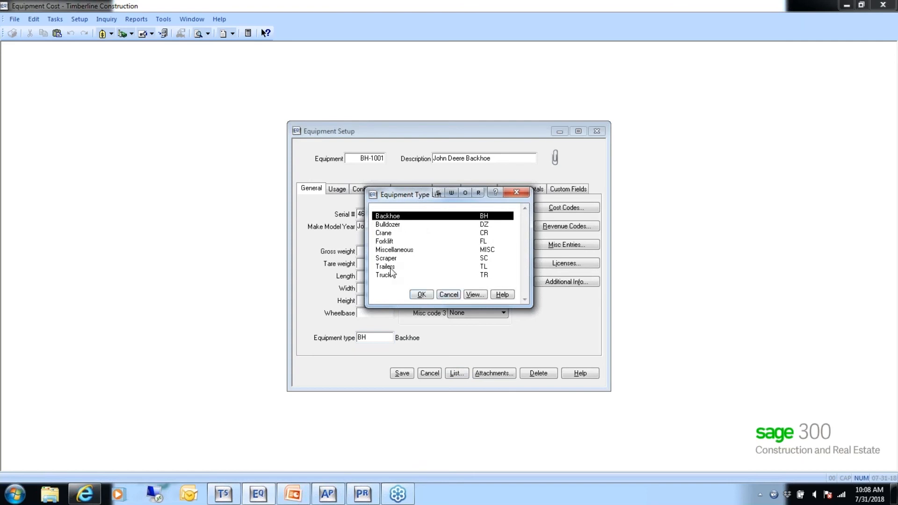
click(472, 296)
click(413, 249)
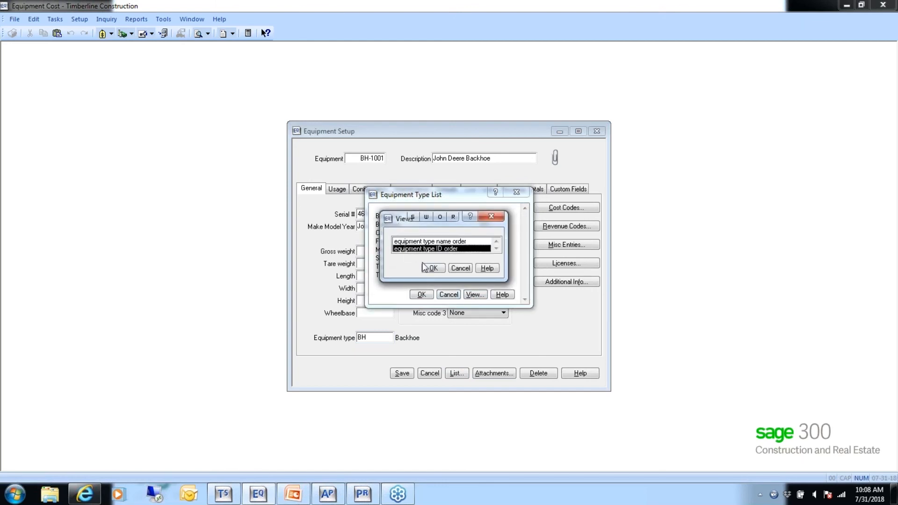
click(431, 269)
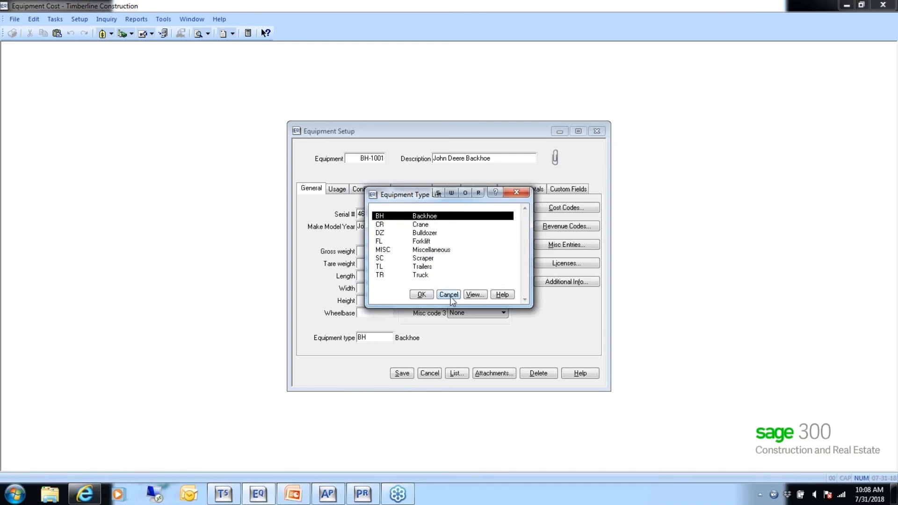
click(420, 295)
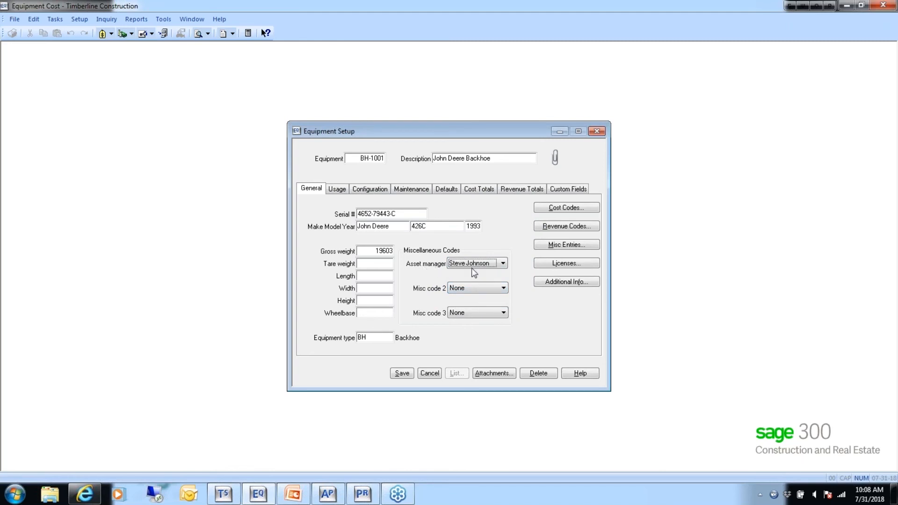
- Assign the other listed person as the backhoe's asset manager and check the options for misc code 2
click(503, 264)
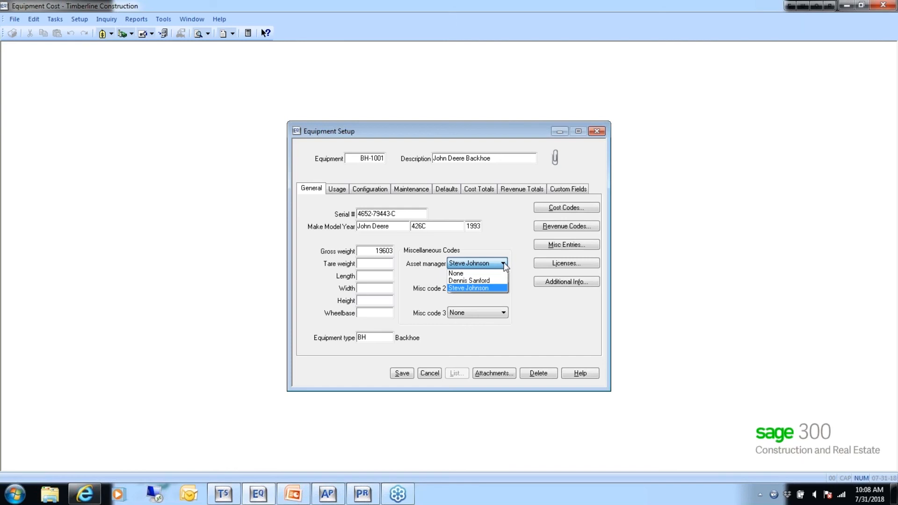
click(498, 281)
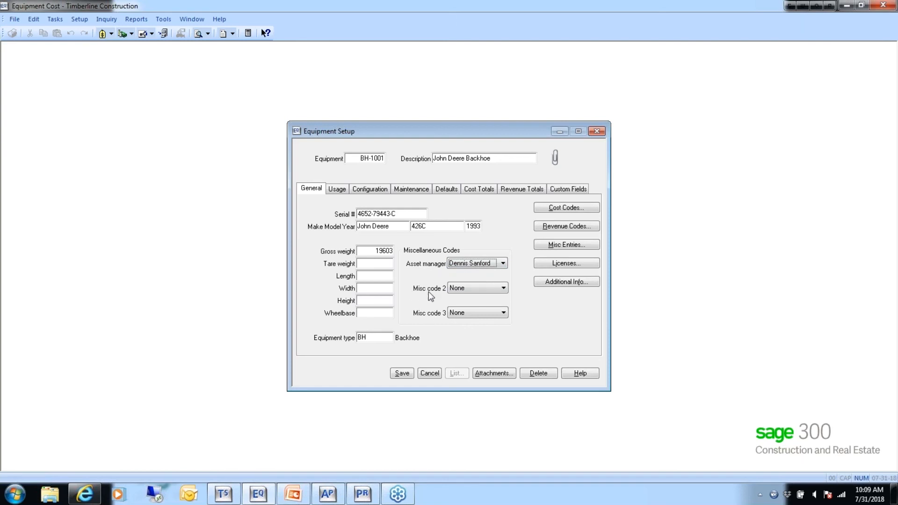
click(504, 288)
click(504, 288)
- Review the backhoe's usage location fields and the equipment list available for Attached to, and cancel the list
click(337, 189)
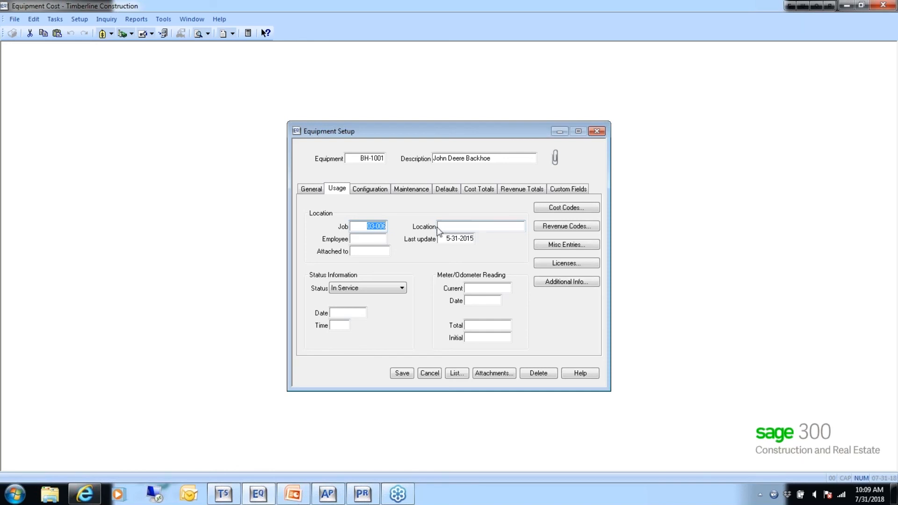
click(363, 240)
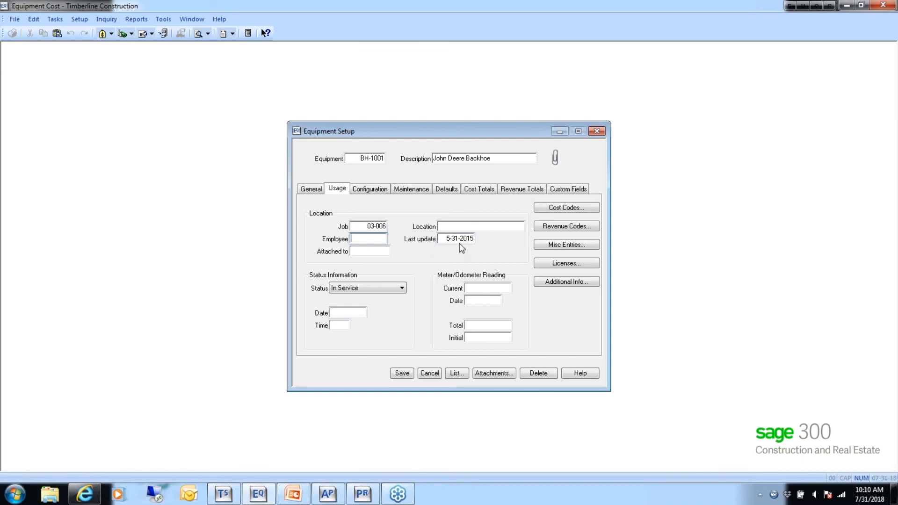
click(367, 253)
click(453, 373)
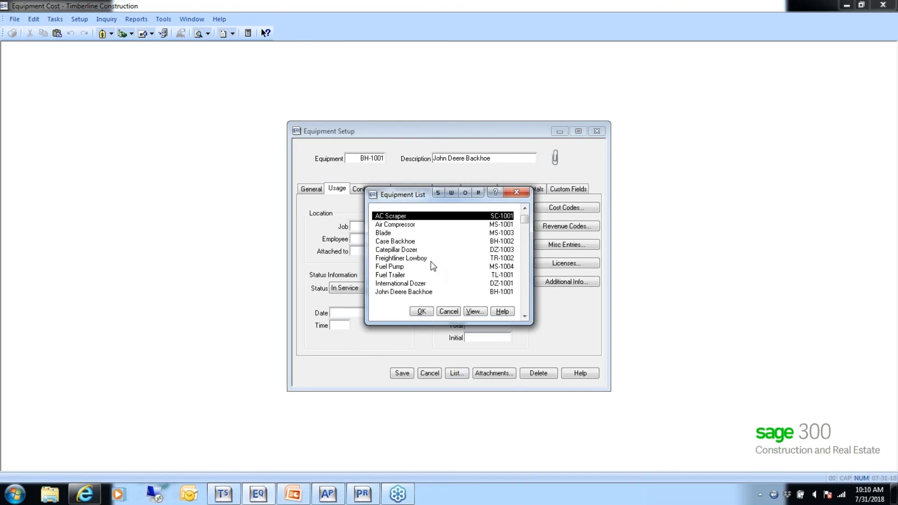
click(449, 312)
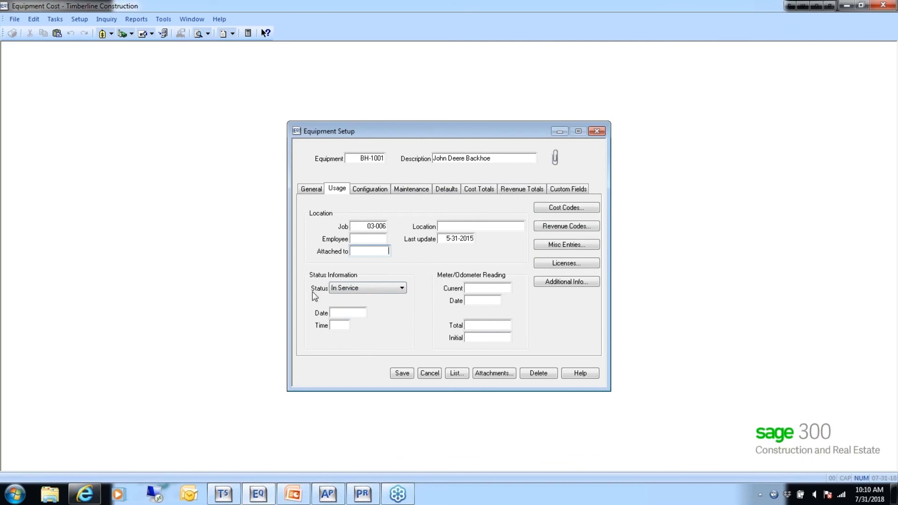
- Set the backhoe's status to Out of Service and back to In Service, and go to the status date
click(402, 289)
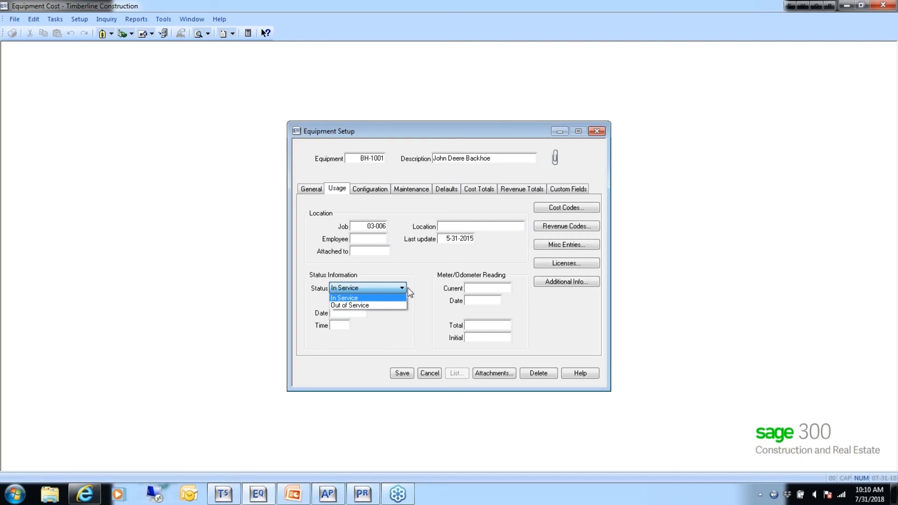
click(350, 306)
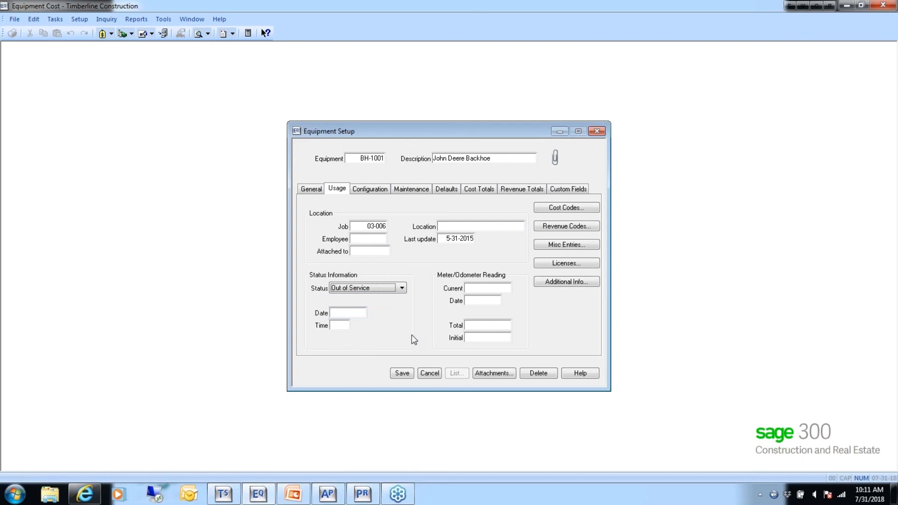
click(402, 289)
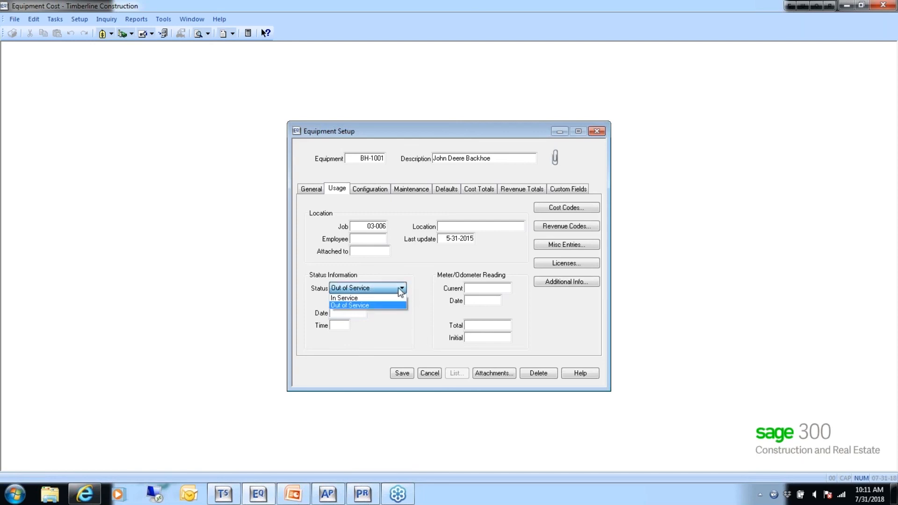
click(344, 298)
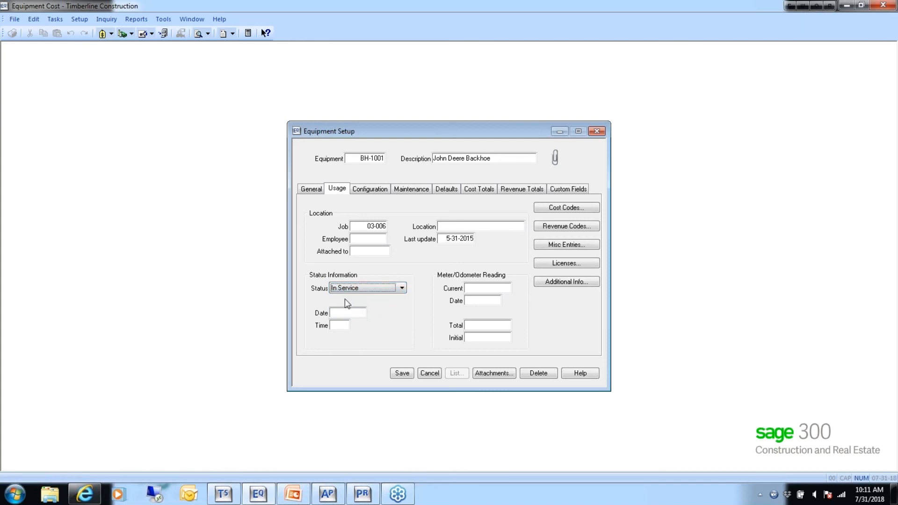
click(337, 313)
- Review the backhoe's configuration and last maintenance information and its interface defaults, including the fixed asset ID
click(374, 190)
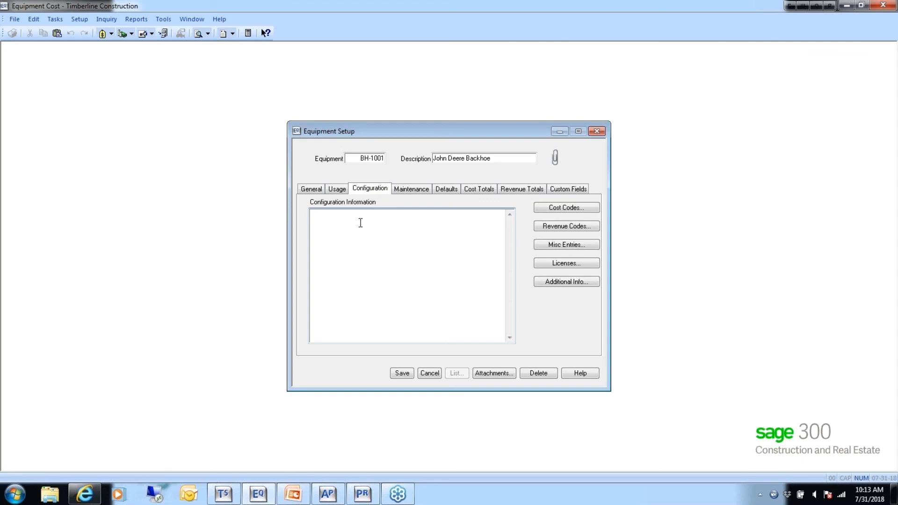
click(342, 230)
click(411, 191)
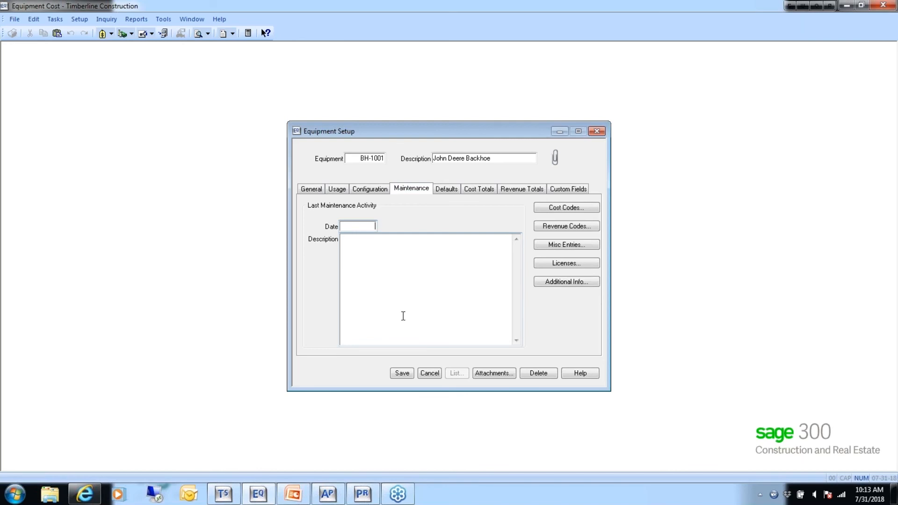
click(339, 189)
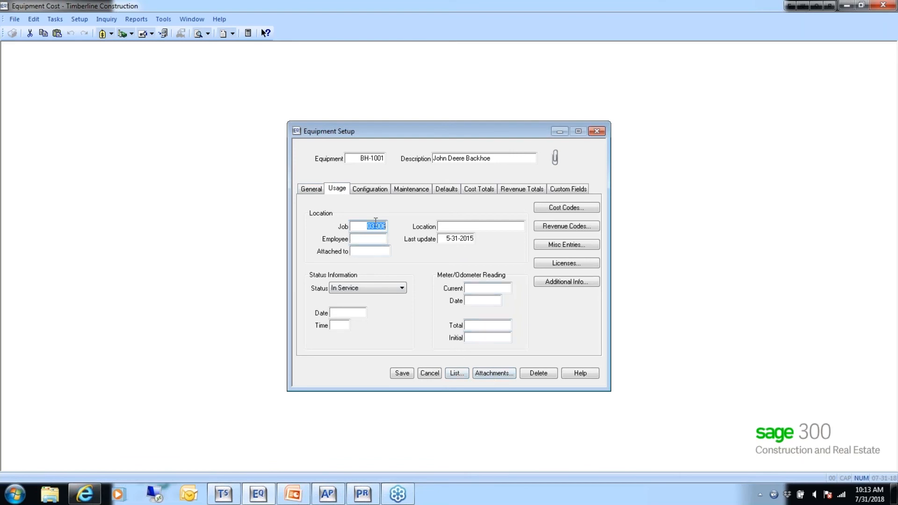
click(411, 189)
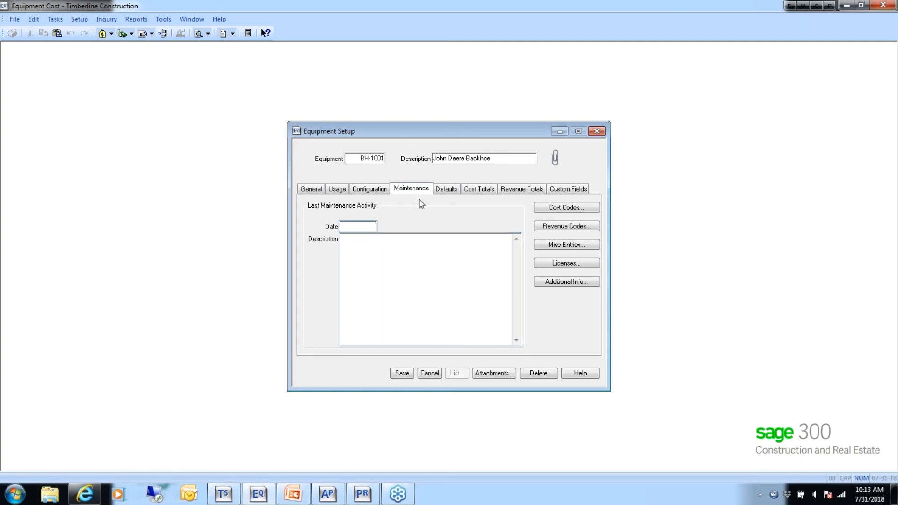
click(448, 192)
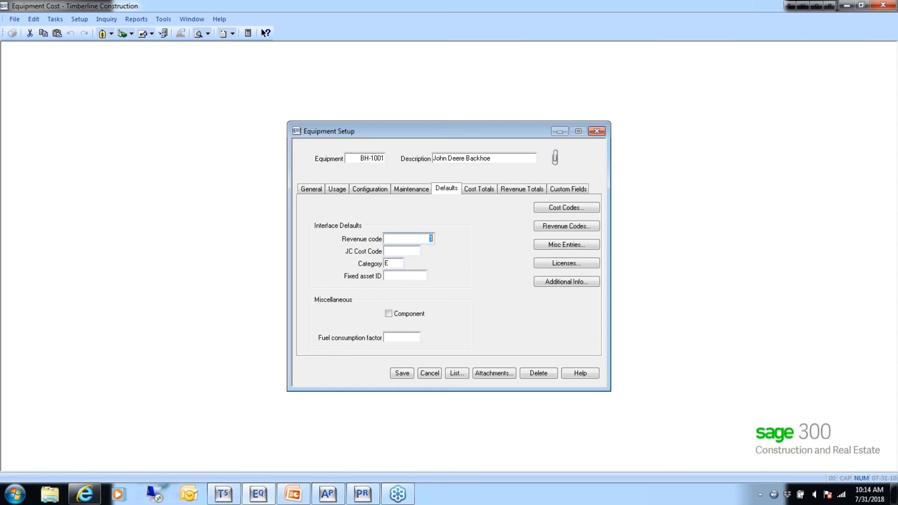
click(389, 276)
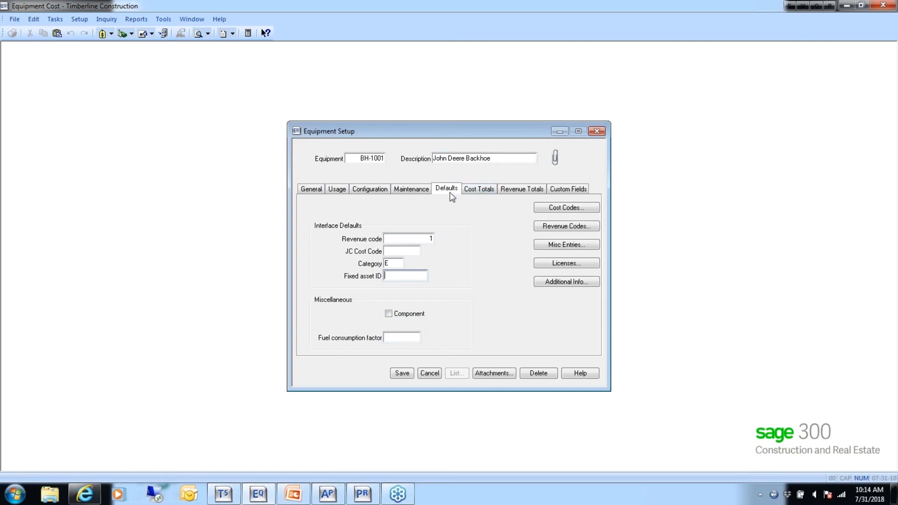
- Compare the backhoe's cost totals with its revenue totals, and view its equipment-specific cost codes without changing them
click(480, 189)
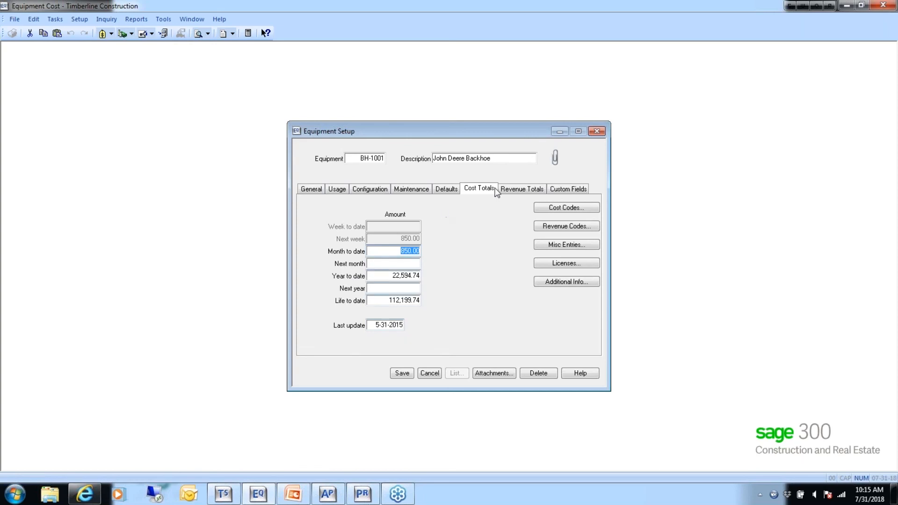
click(523, 190)
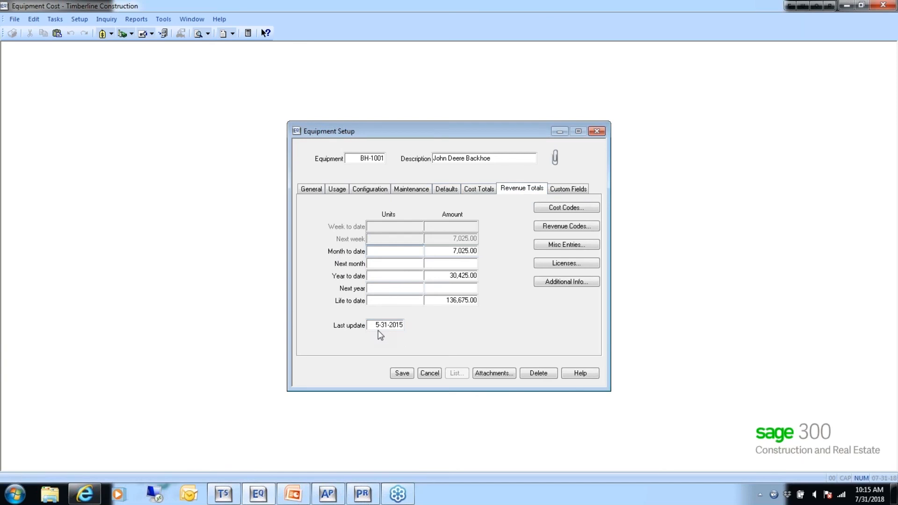
click(478, 189)
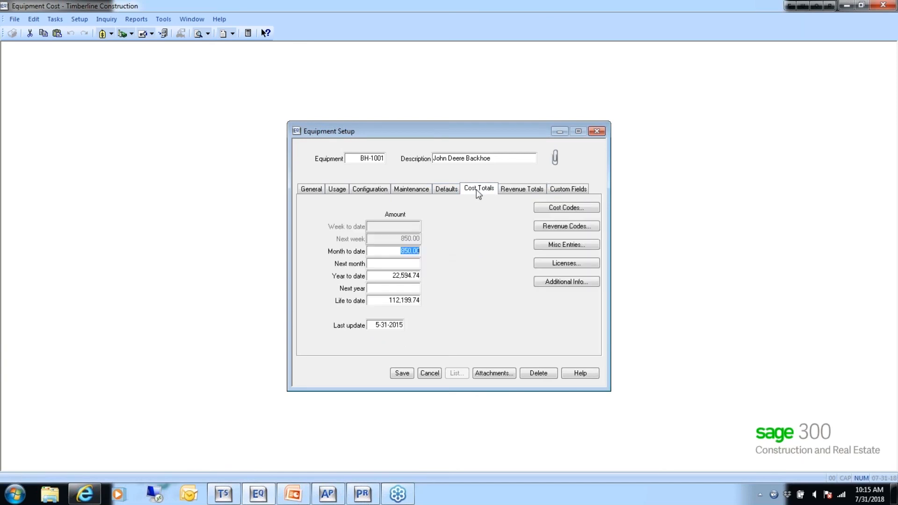
click(515, 189)
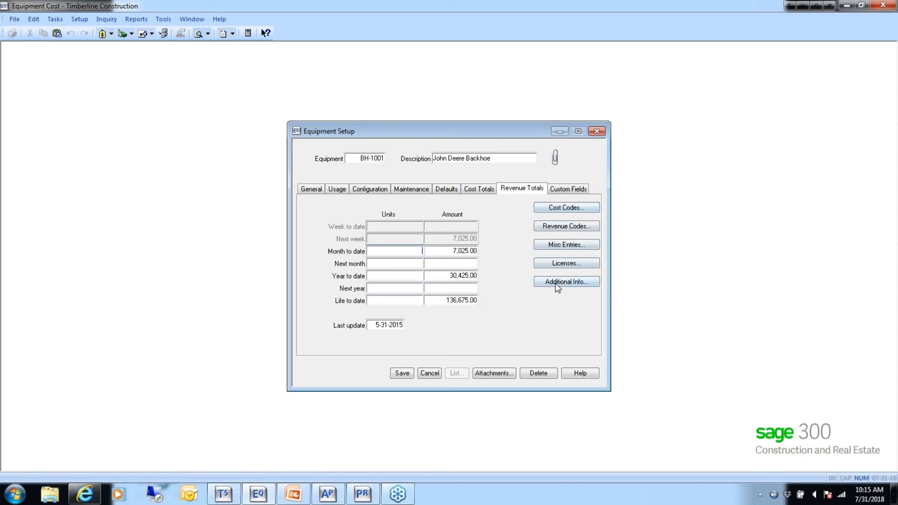
click(571, 209)
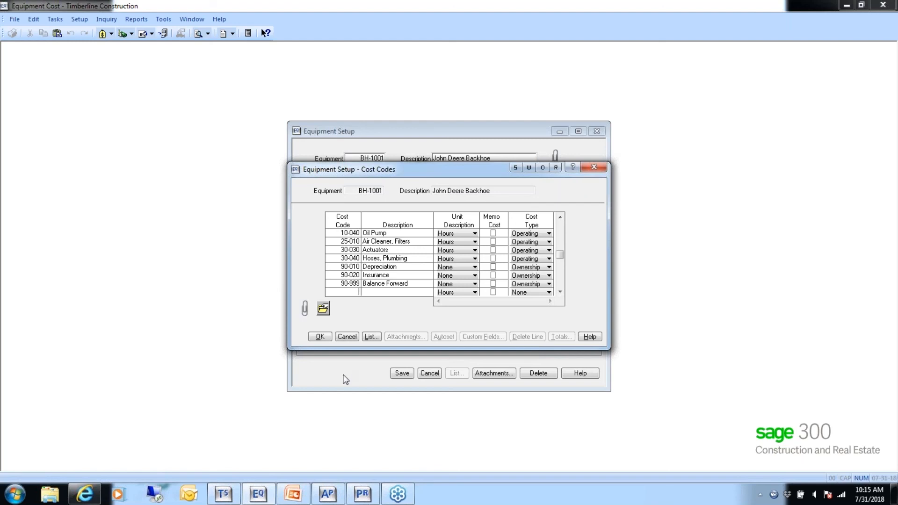
click(347, 337)
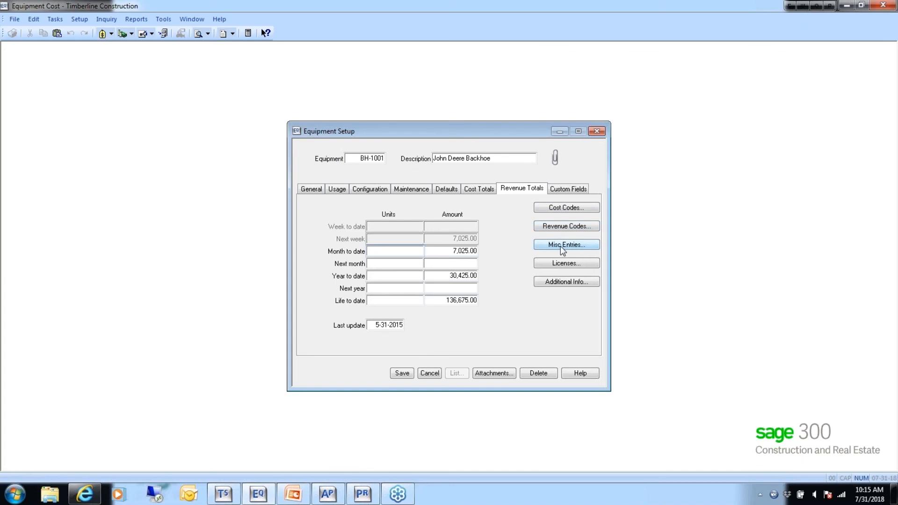
- View the total and estimated costs of the backhoe's Oil Pump cost code 10-040, and leave them without changes
click(563, 207)
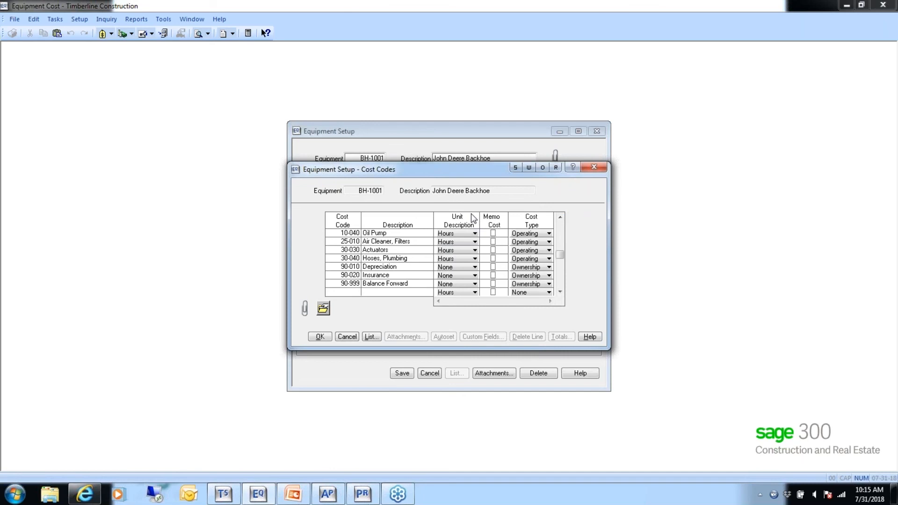
key(Up)
key(Up)
key(Up)
key(Up)
key(Up)
key(Up)
key(Up)
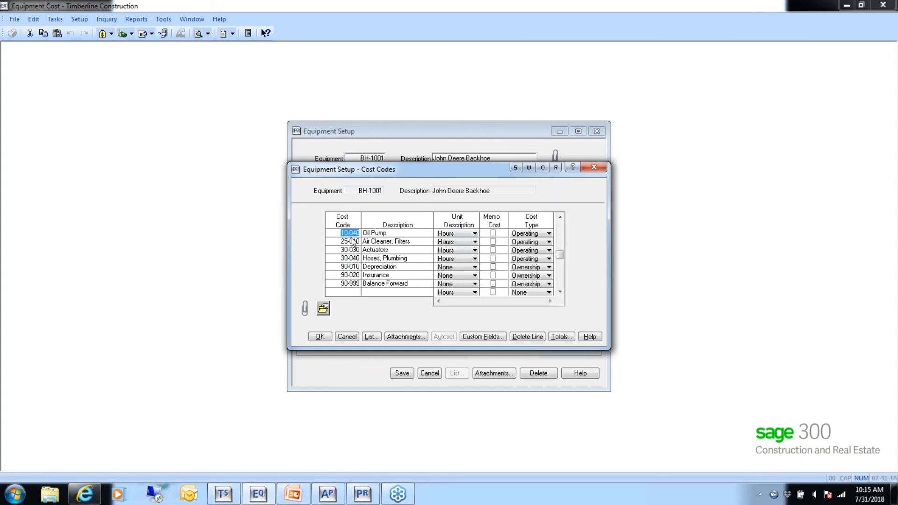
click(561, 337)
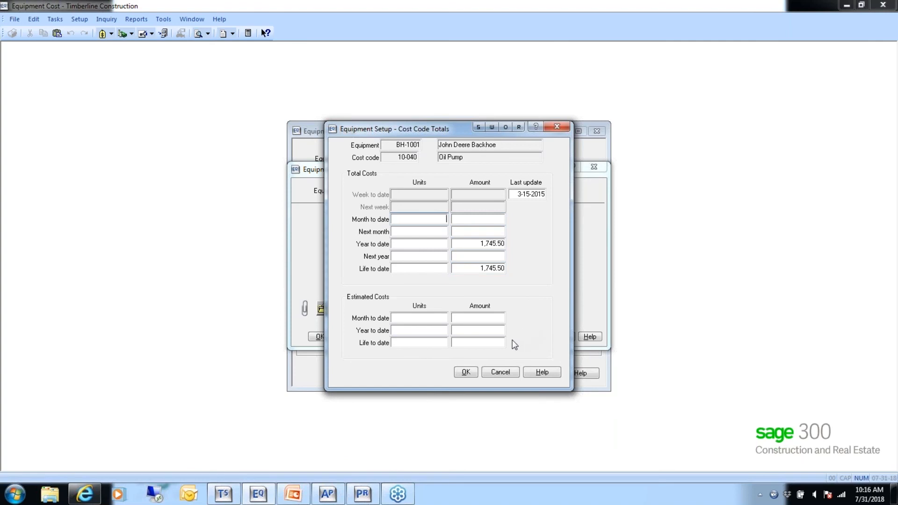
click(500, 373)
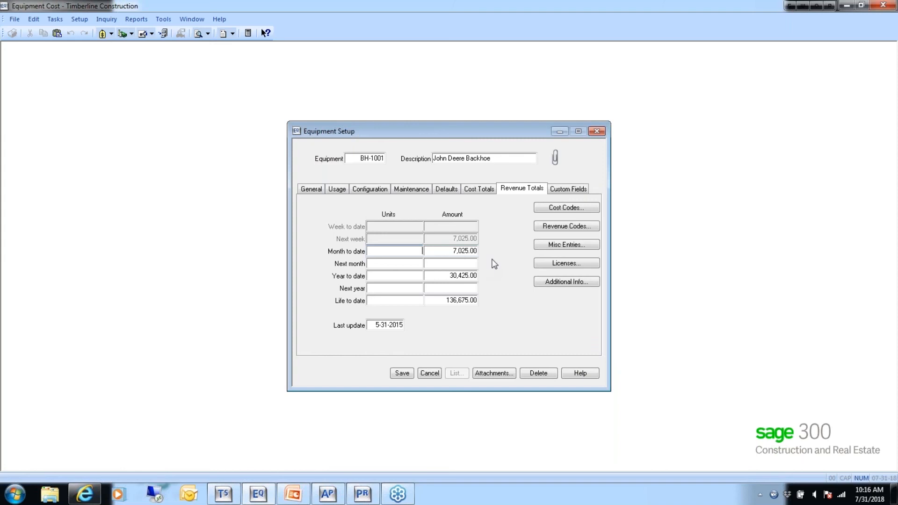
- View the total and estimated costs of the backhoe's Actuators cost code 30-030, and cancel out of its cost codes
click(560, 208)
click(375, 283)
key(Up)
key(Up)
key(Up)
key(Up)
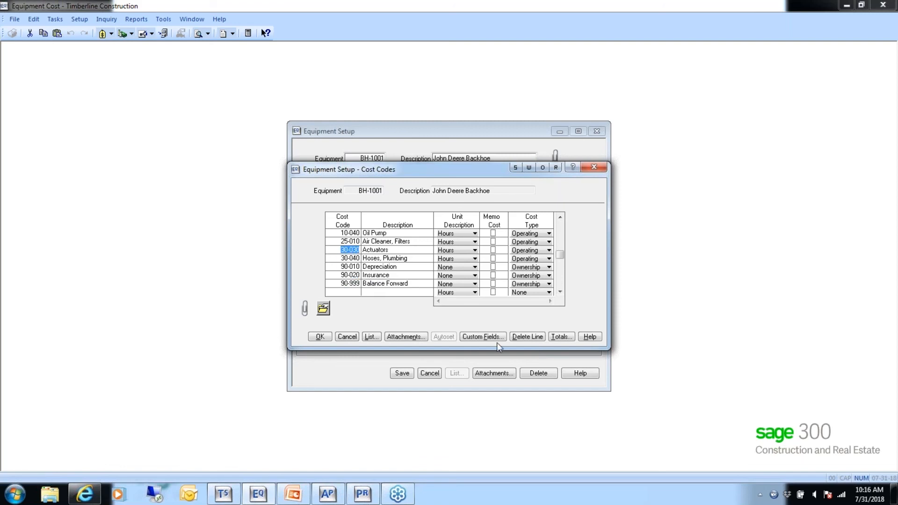
click(560, 337)
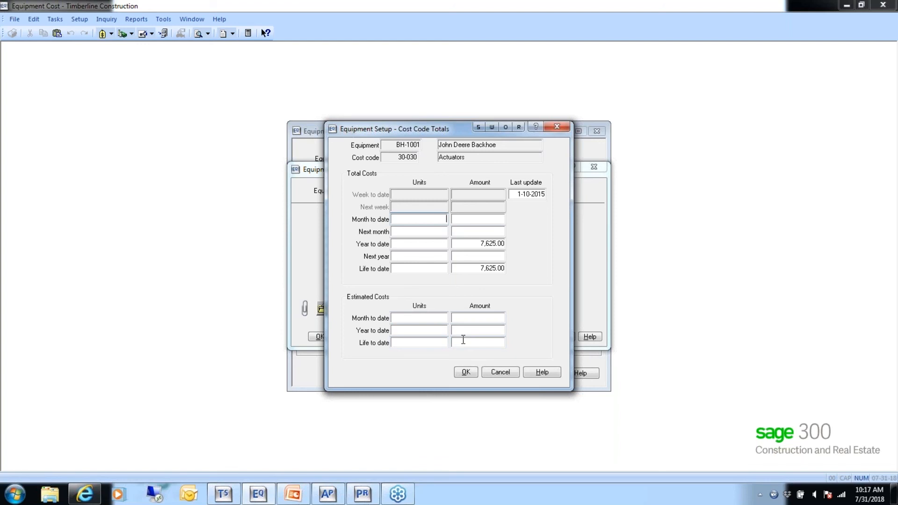
click(500, 372)
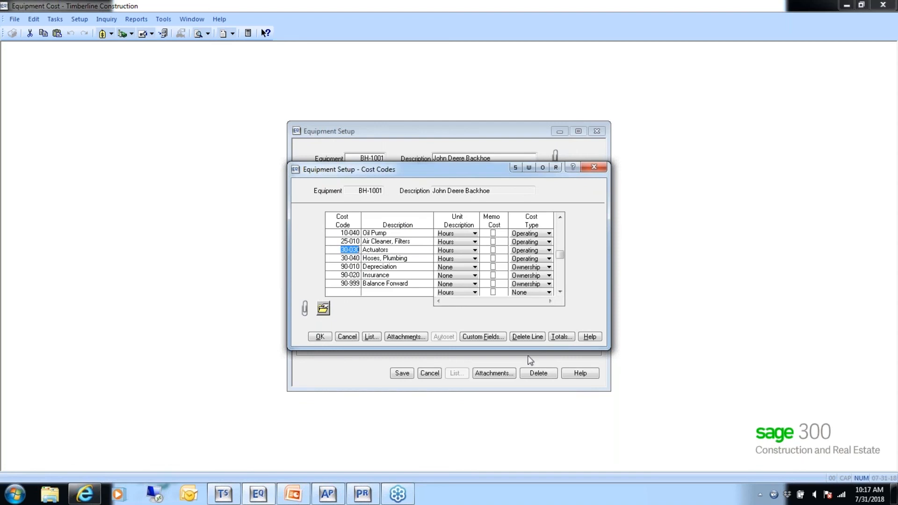
click(559, 338)
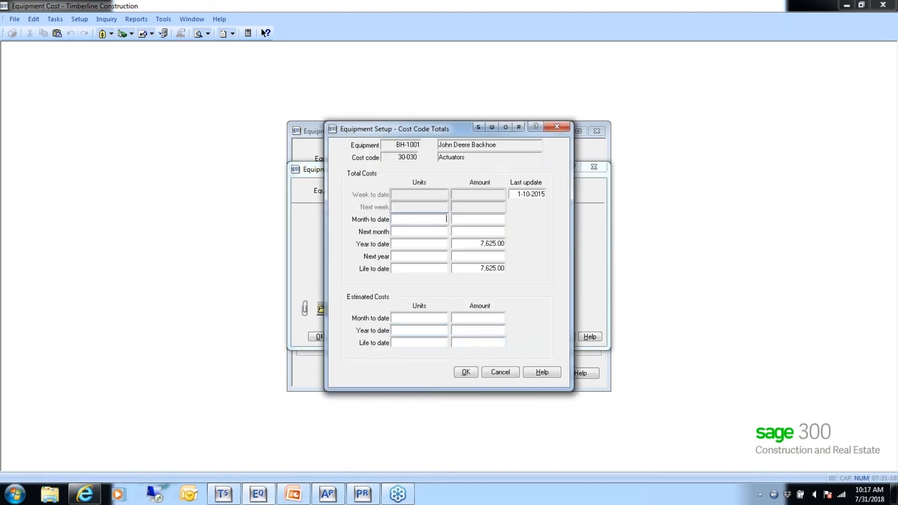
click(492, 373)
click(347, 337)
- Review the backhoe's revenue codes and the totals of revenue code 1 Hourly, and cancel out of them
click(554, 228)
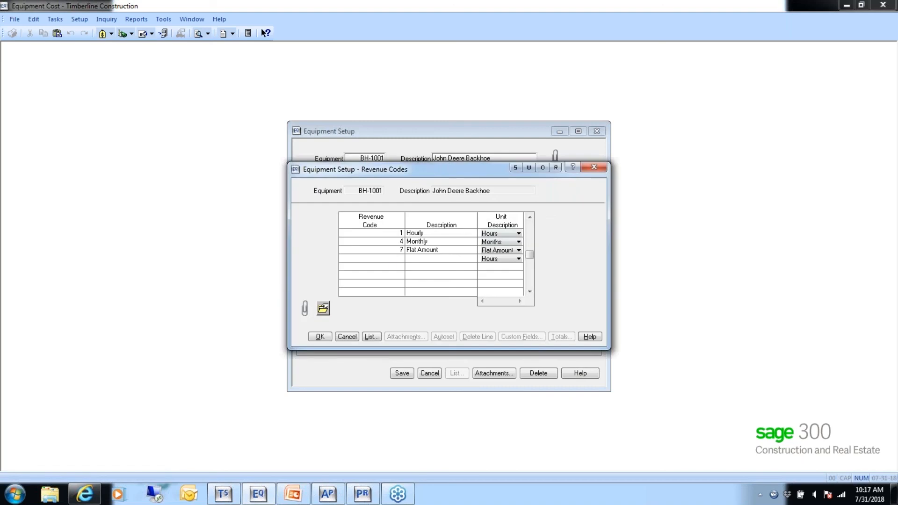
key(Up)
key(Up)
key(Up)
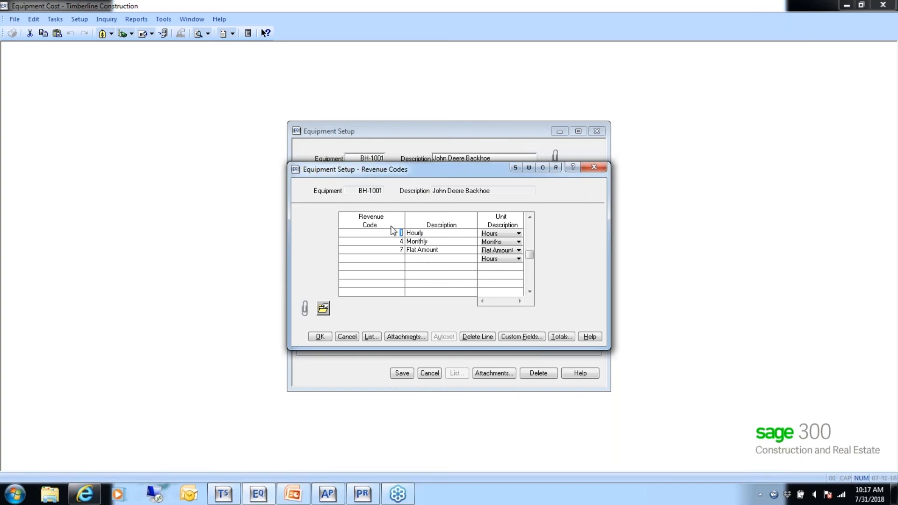
click(562, 337)
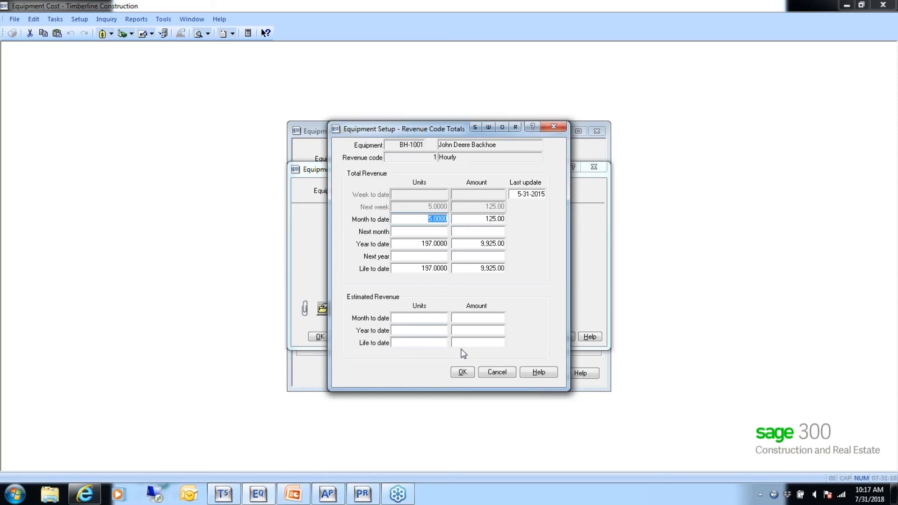
click(497, 373)
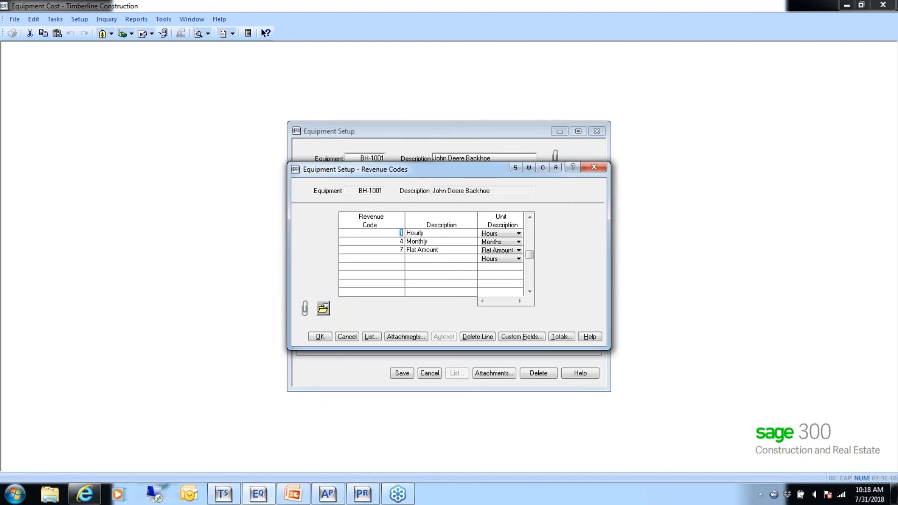
click(347, 336)
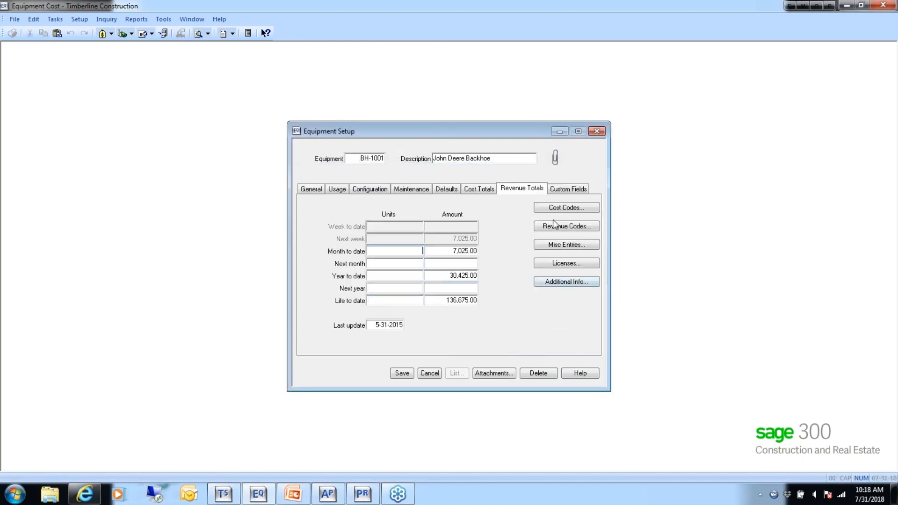
- View the backhoe's miscellaneous entries, and cancel the equipment record without saving changes
click(565, 246)
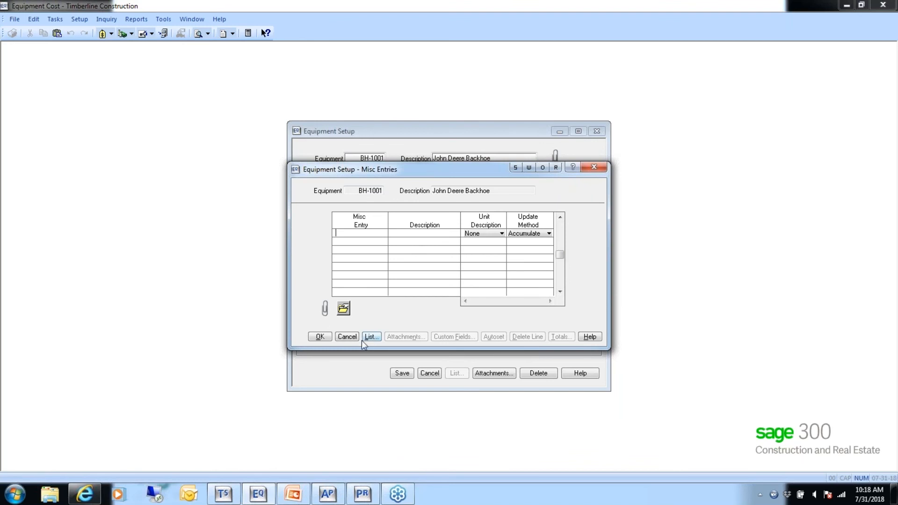
click(349, 337)
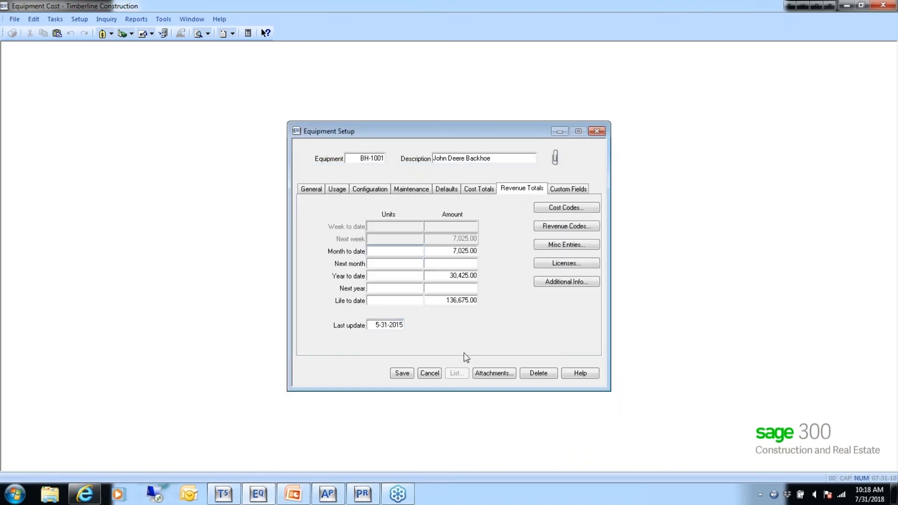
click(430, 373)
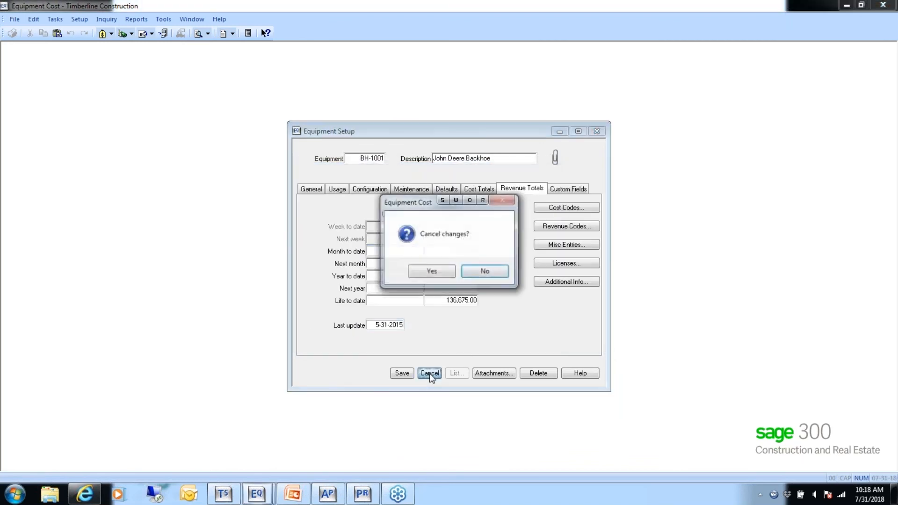
click(431, 272)
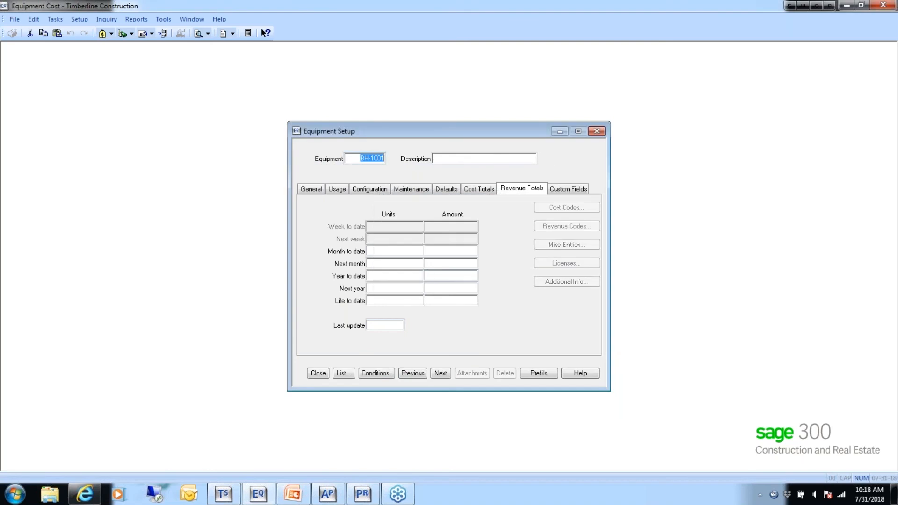
- Bring up the International Dozer record DZ-1001, view its miscellaneous entries, and cancel out of them
click(440, 374)
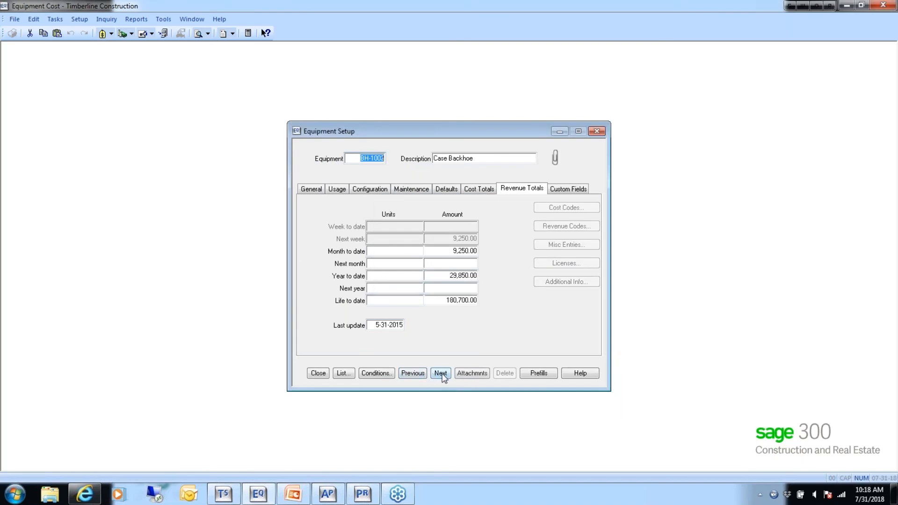
click(440, 373)
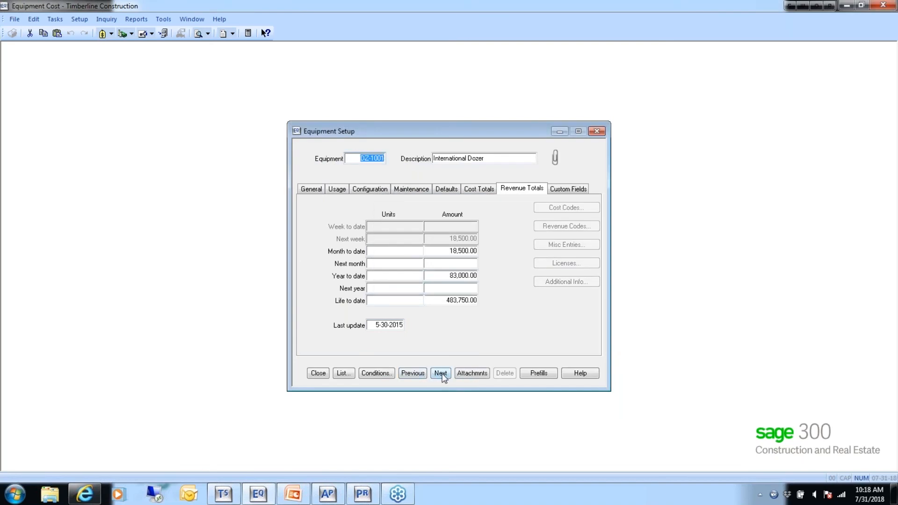
key(Tab)
key(Tab)
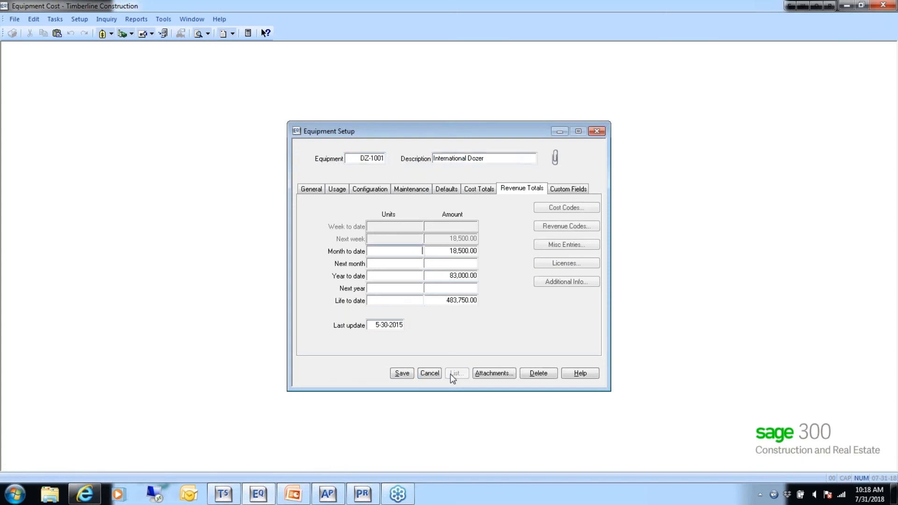
click(571, 244)
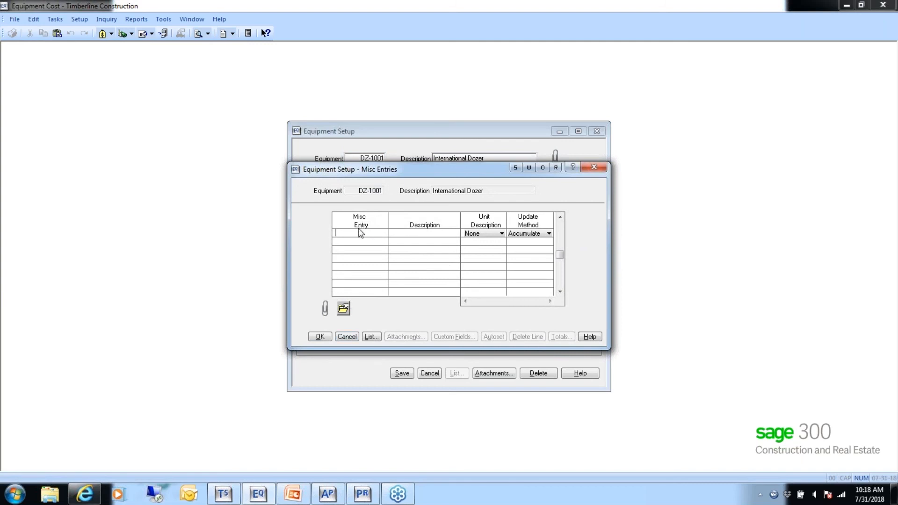
key(BackSpace)
click(346, 337)
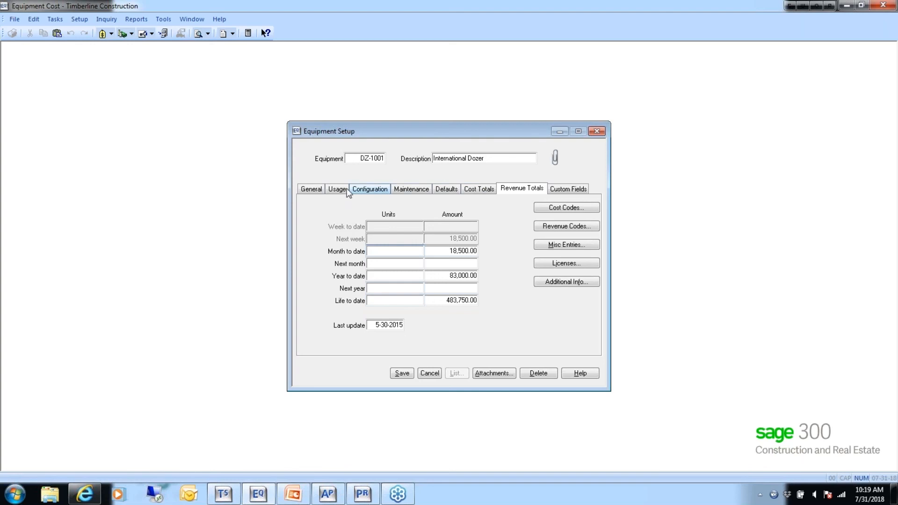
- View the dozer's general information and its licenses and permits table, and cancel the table
click(311, 192)
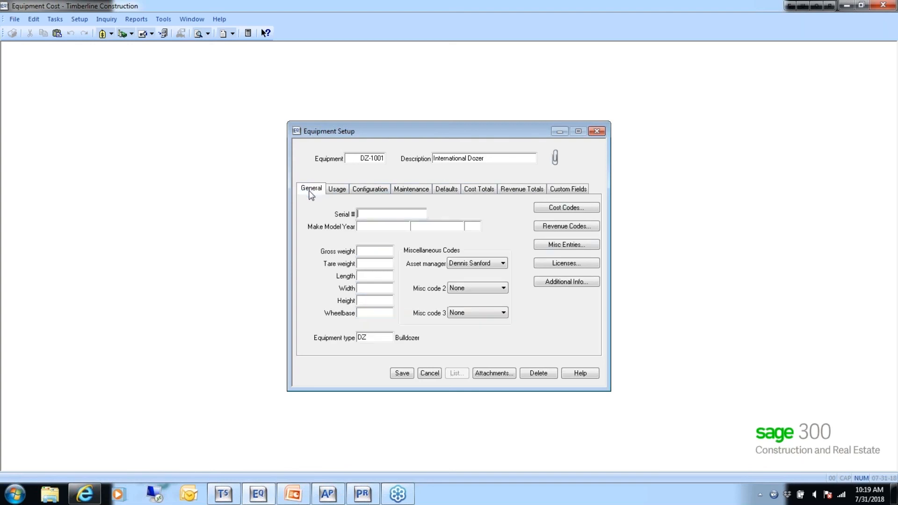
click(564, 263)
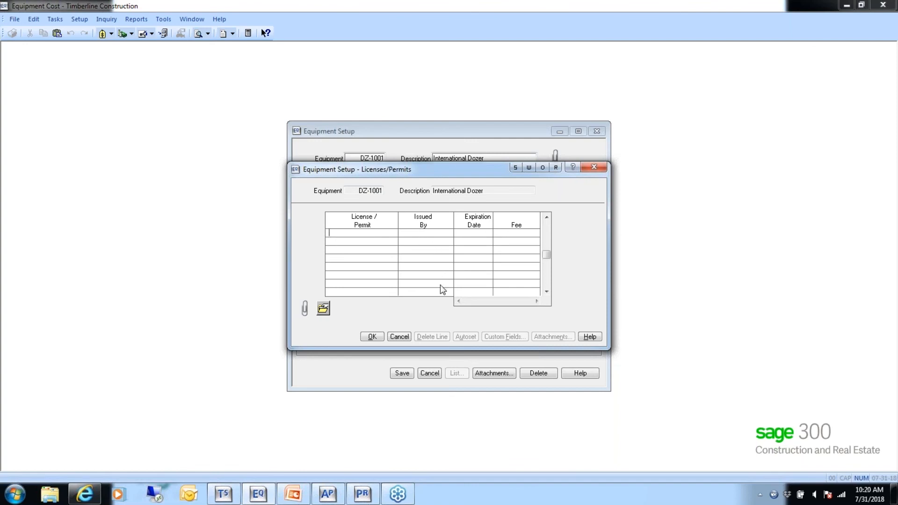
click(400, 338)
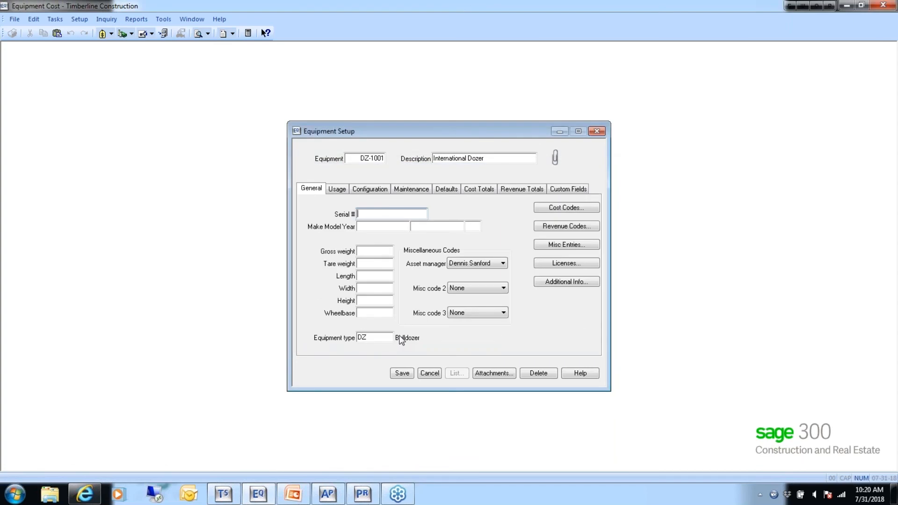
- Review the dozer's additional rental information: the Rented option, rental date, return date and rental company
click(564, 280)
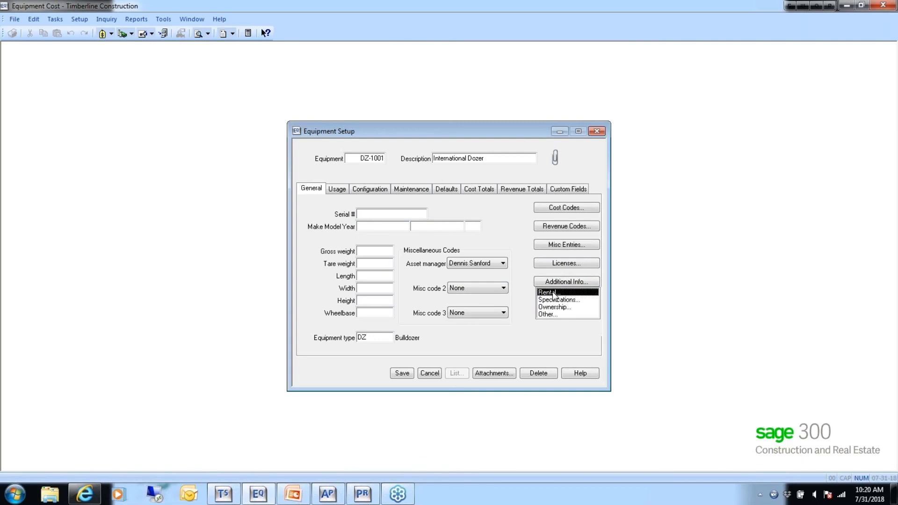
click(554, 294)
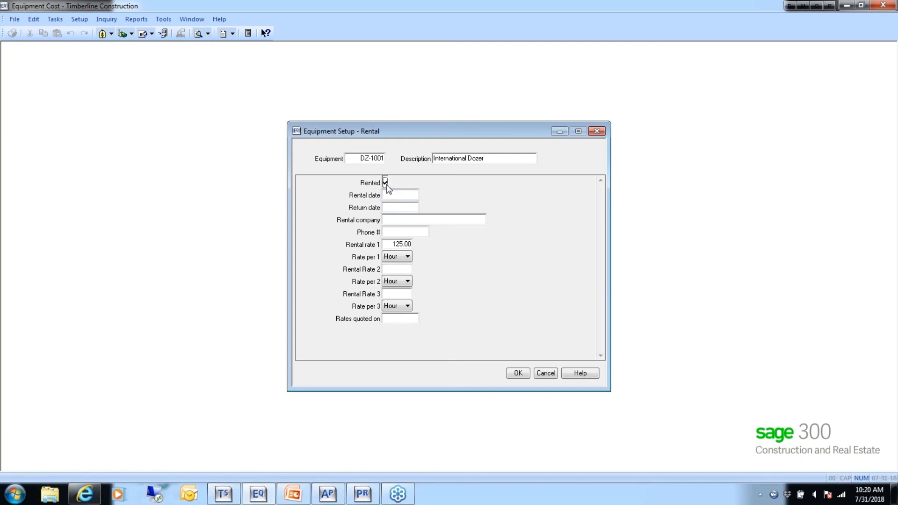
click(393, 195)
click(393, 209)
click(392, 220)
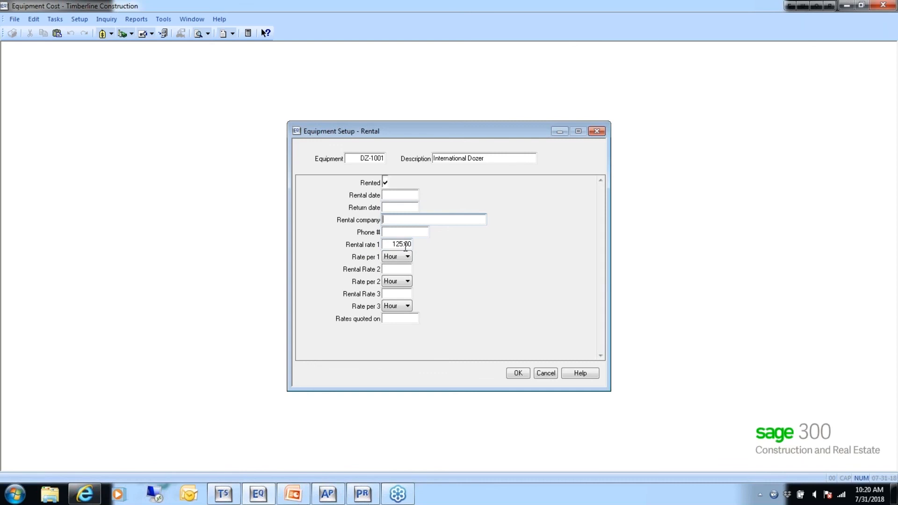
click(385, 182)
click(517, 376)
- View the dozer's additional specifications, and leave the equipment setup without saving the record
click(563, 280)
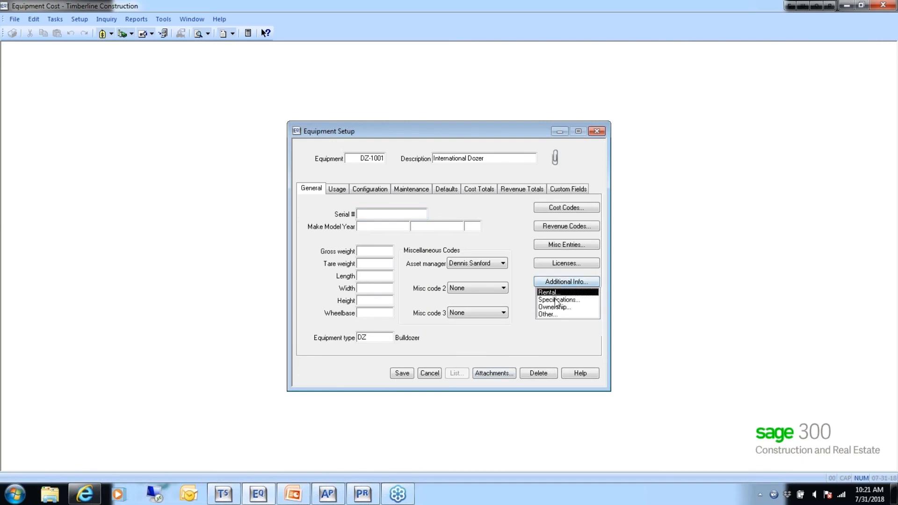
click(555, 301)
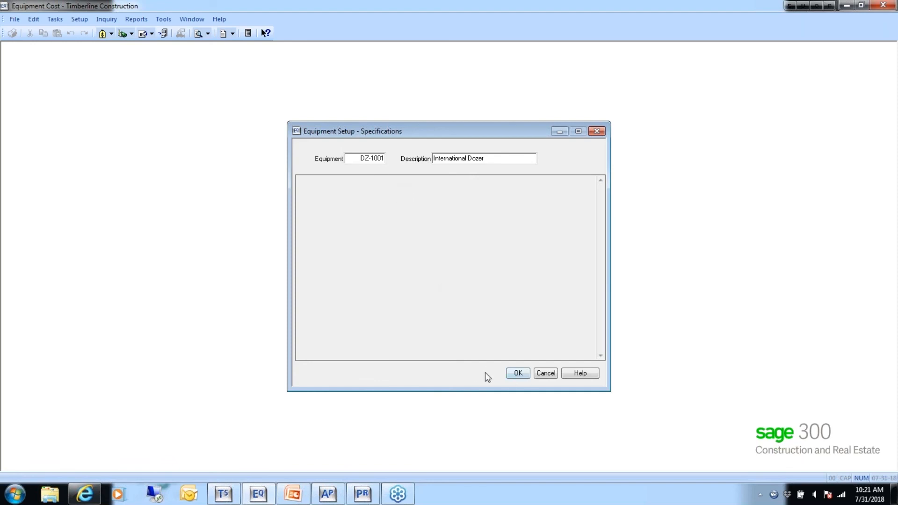
click(545, 374)
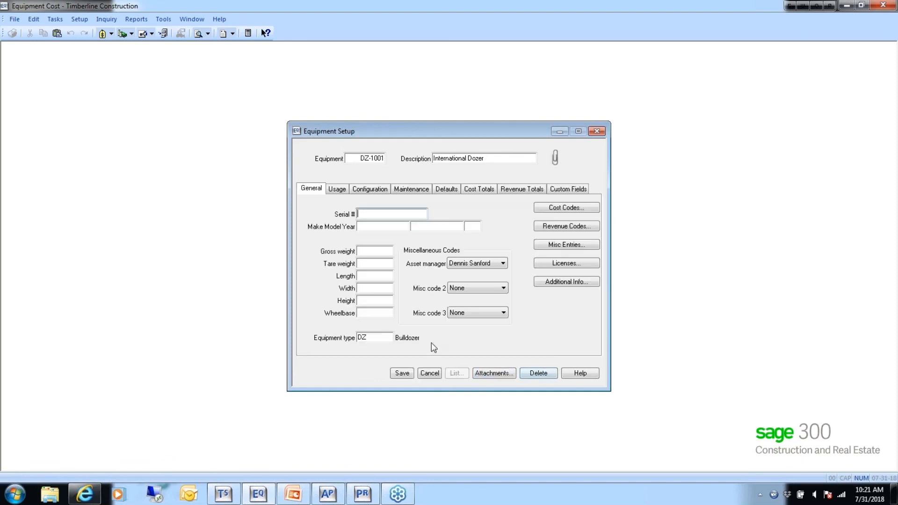
click(424, 374)
click(317, 373)
- Examine the company's custom field record types for Equipment Other, Ownership, Rental and Specifications
click(15, 21)
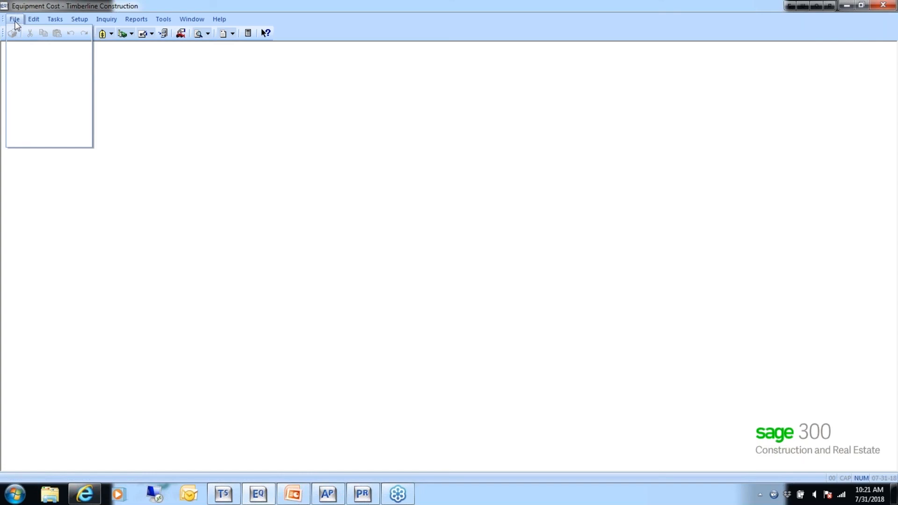
mouse_move(26, 60)
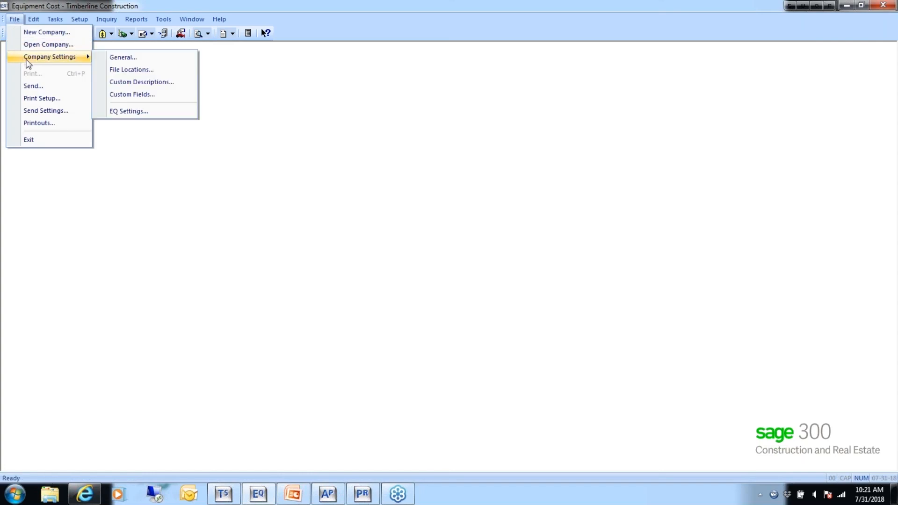
click(144, 97)
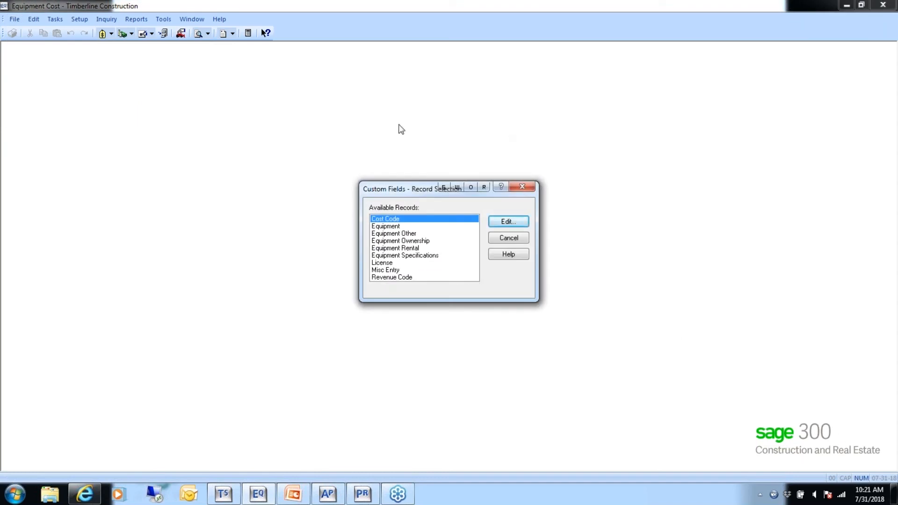
click(395, 233)
click(393, 241)
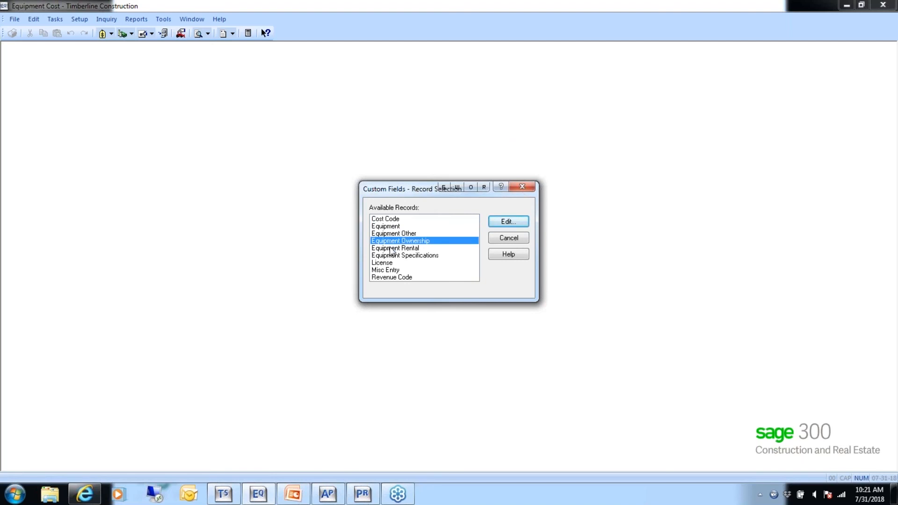
click(391, 249)
click(387, 256)
click(389, 248)
click(391, 241)
click(391, 234)
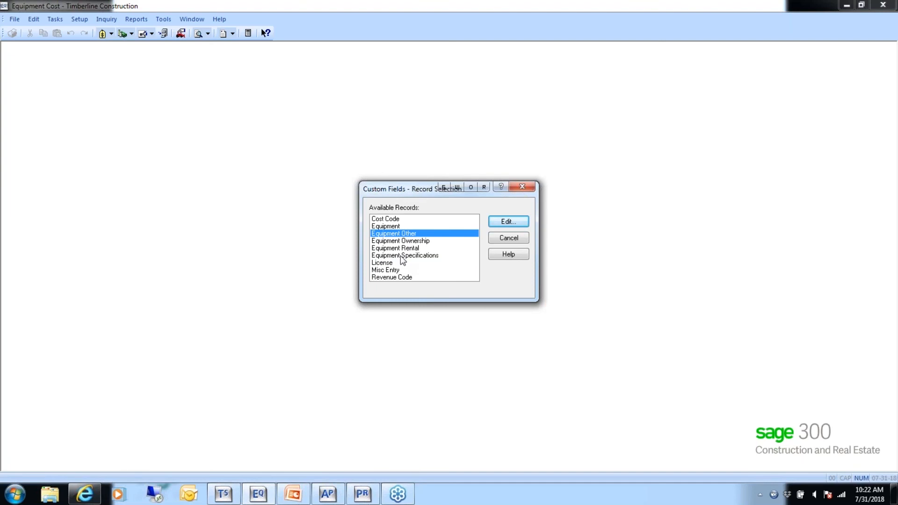
- Open equipment record BH-1001, view its additional specifications, and return to the record's general information
double_click(403, 255)
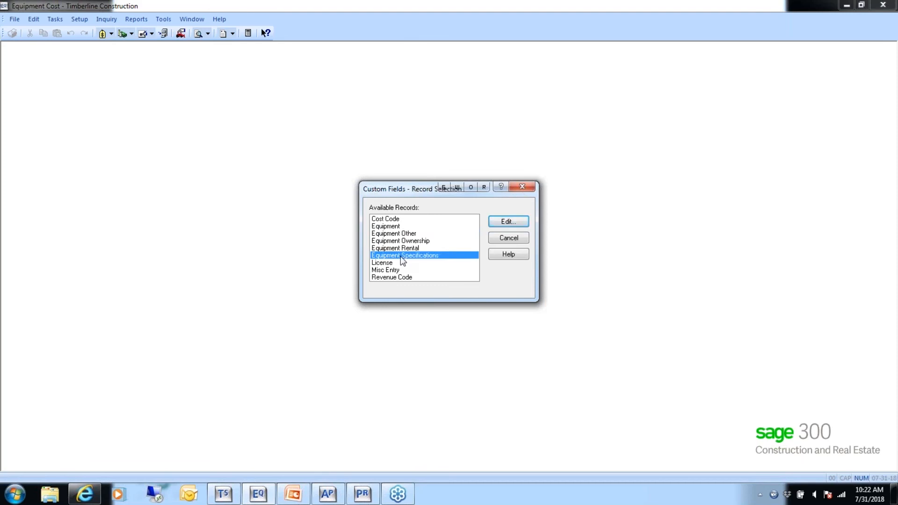
click(79, 19)
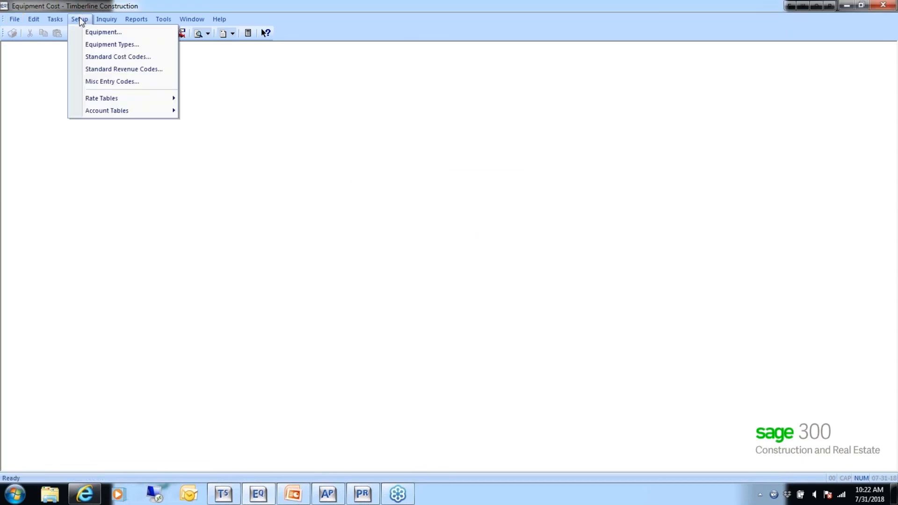
click(98, 31)
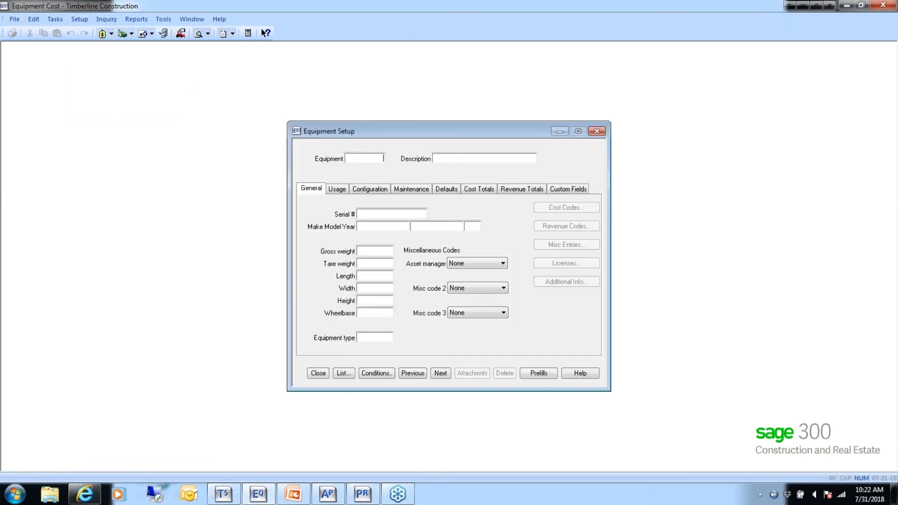
click(439, 374)
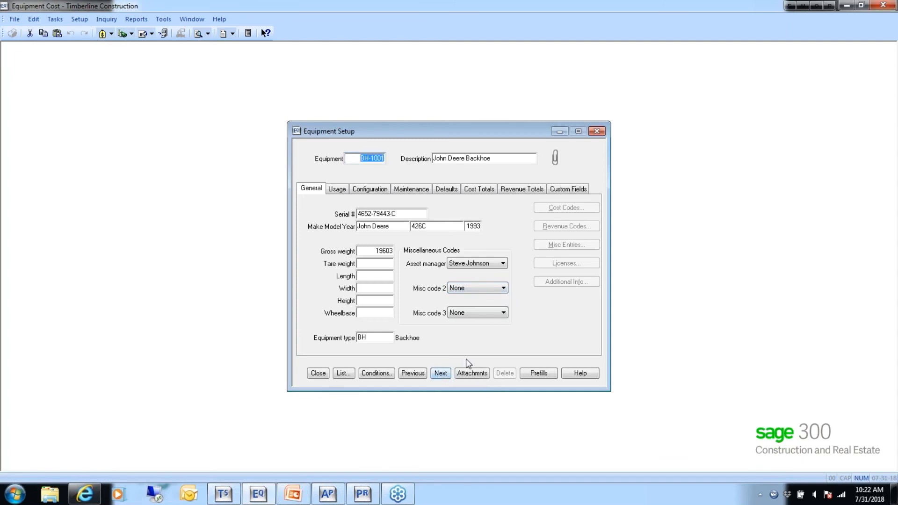
click(566, 282)
click(567, 300)
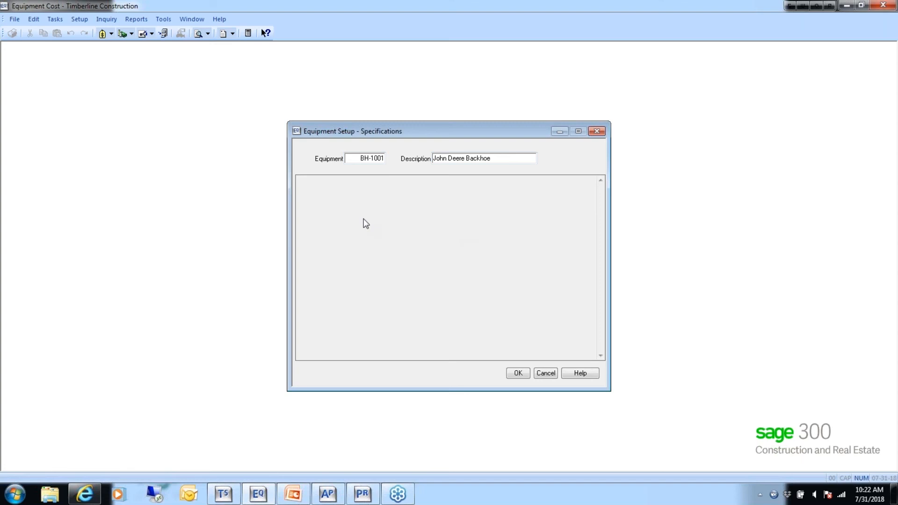
click(518, 374)
- Review all of the backhoe's additional ownership fields, from date acquired through buyout price, and cancel out of them
click(569, 282)
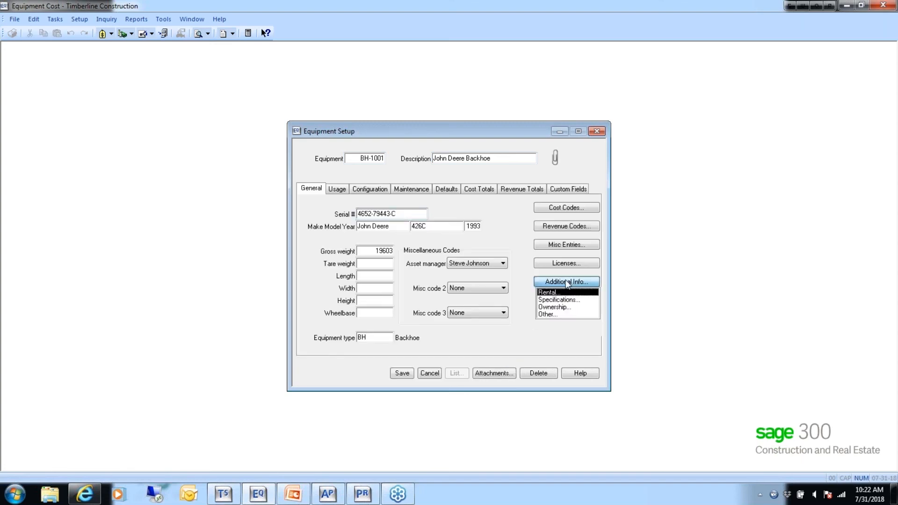
click(555, 308)
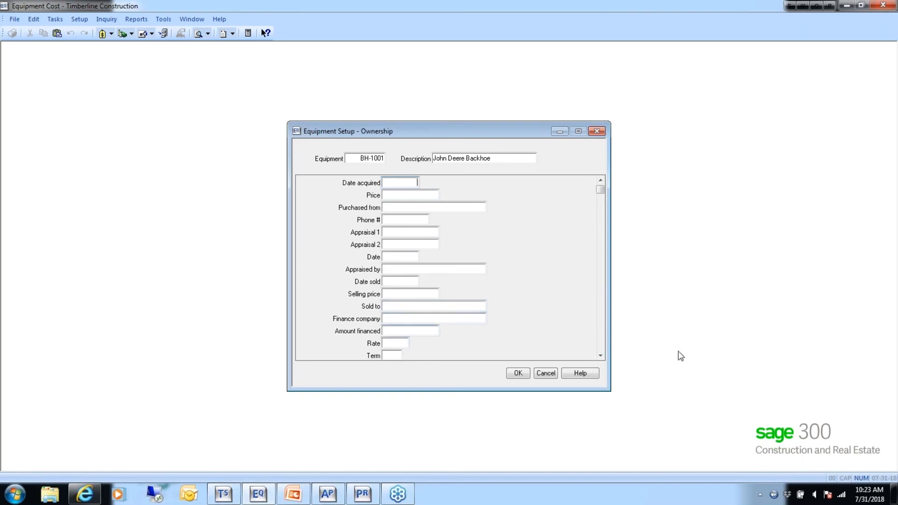
click(602, 357)
click(602, 356)
click(602, 357)
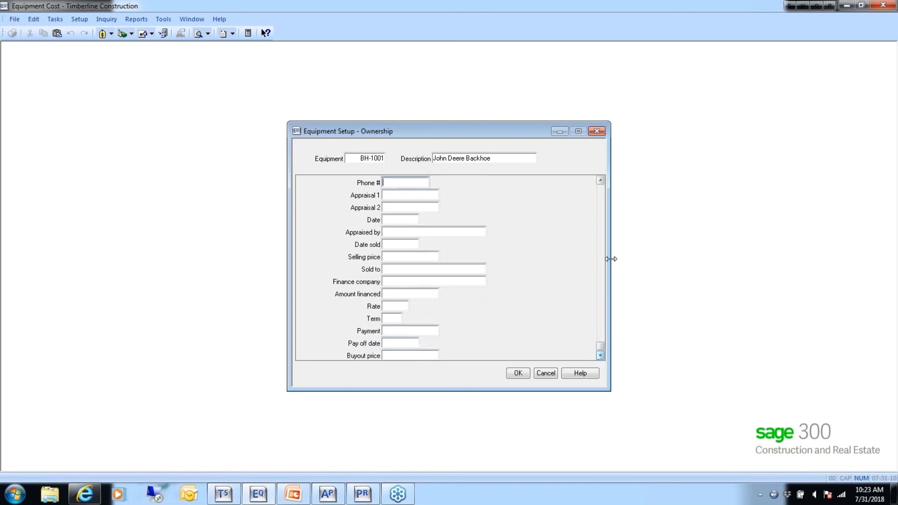
click(600, 200)
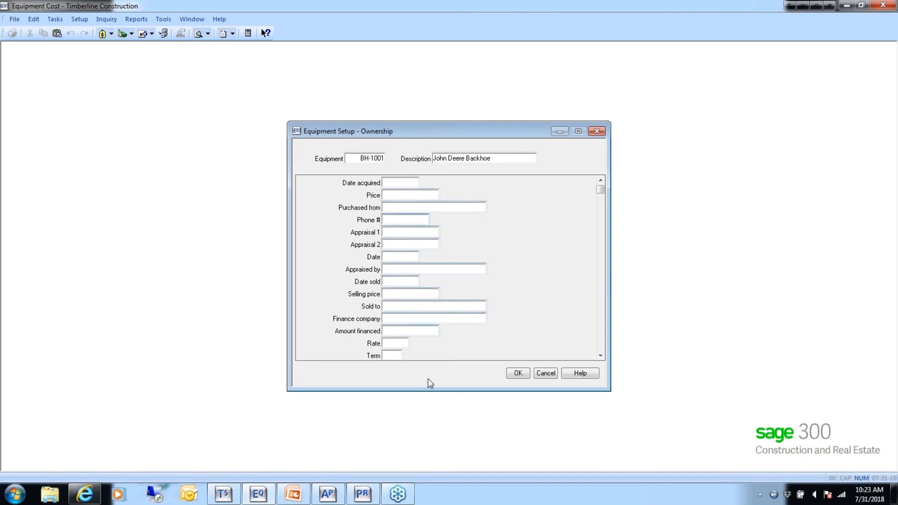
click(547, 375)
- View the backhoe's Other additional information with desired utilization, and check the record's own custom fields
click(560, 284)
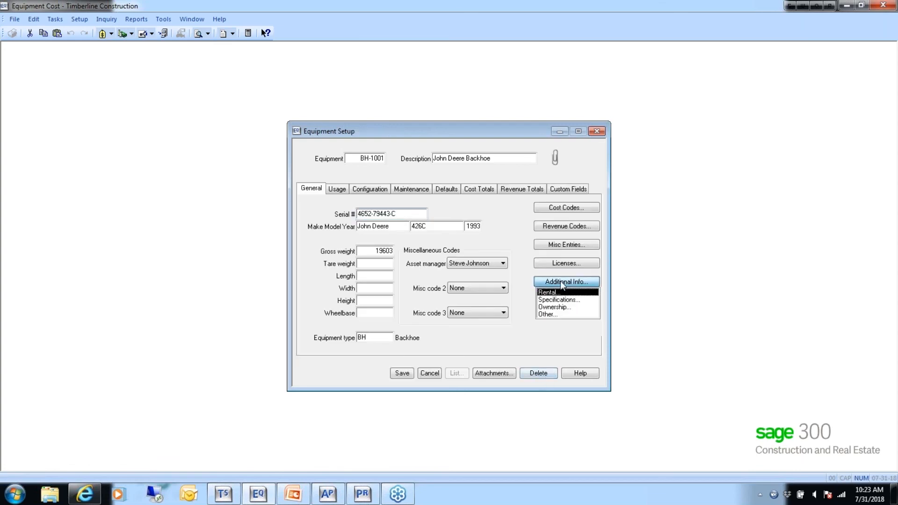
click(541, 314)
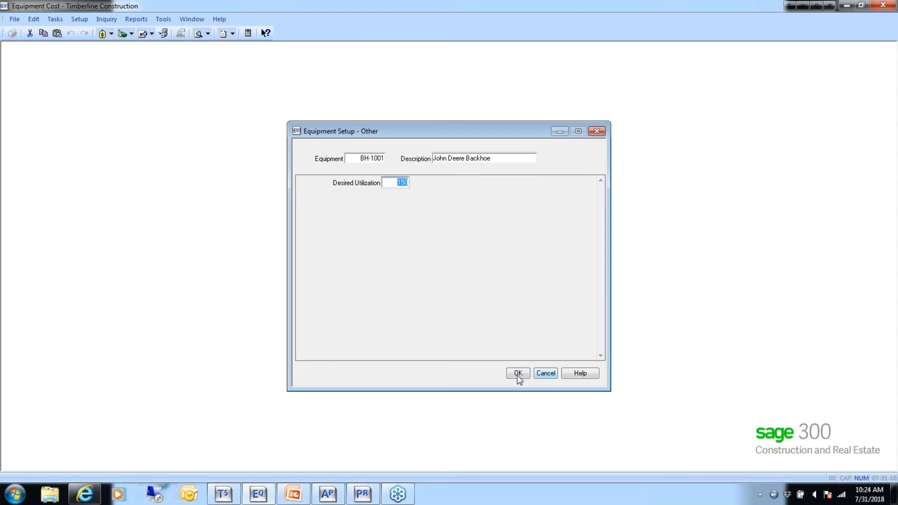
click(521, 375)
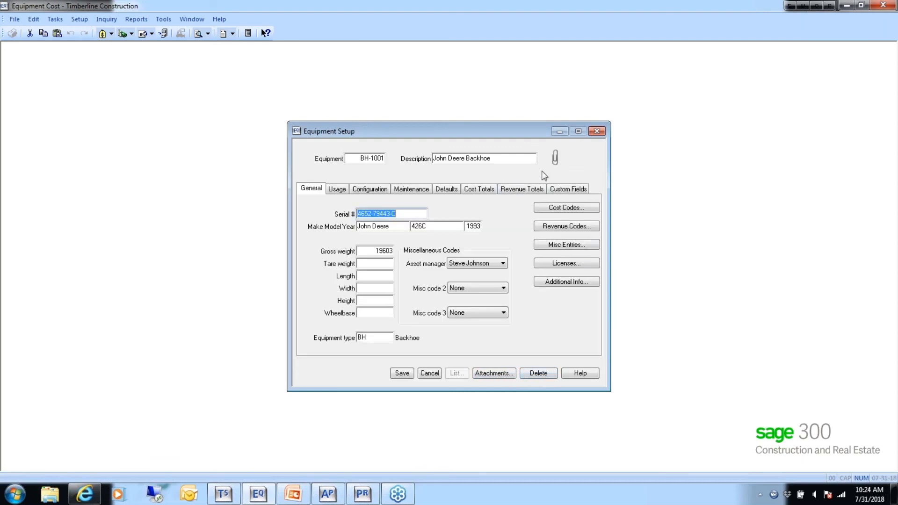
click(567, 190)
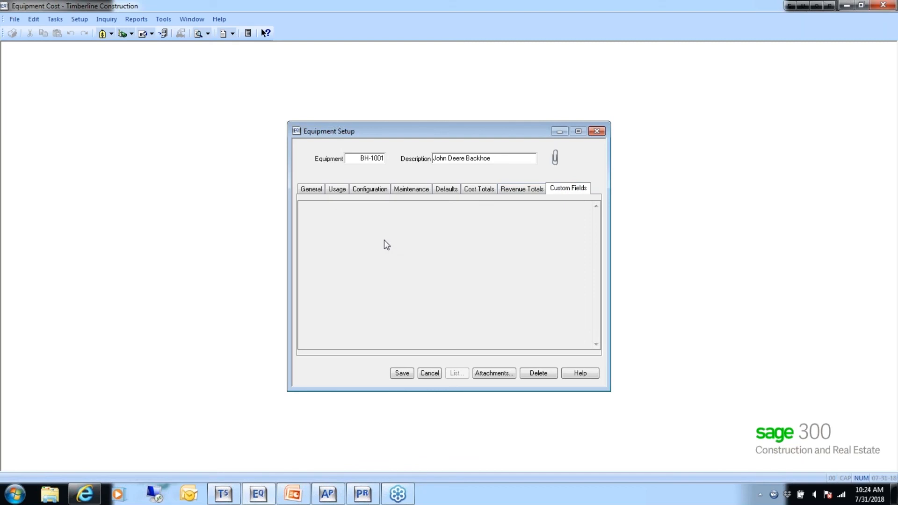
click(311, 189)
- Save the BH-1001 equipment record and close the equipment setup
click(568, 282)
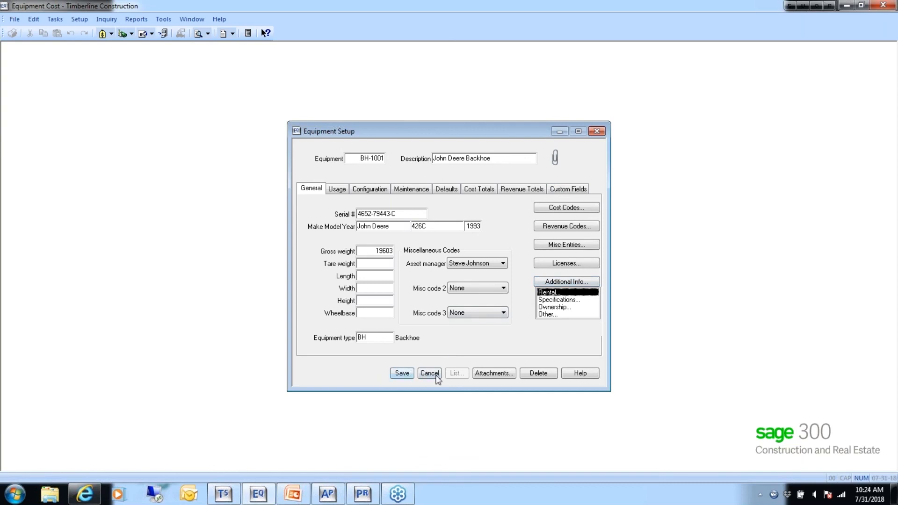
click(402, 373)
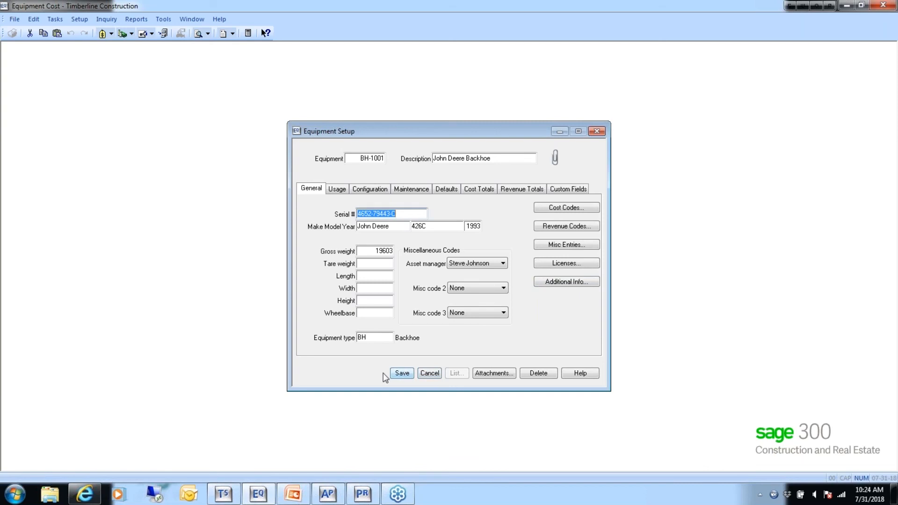
click(401, 373)
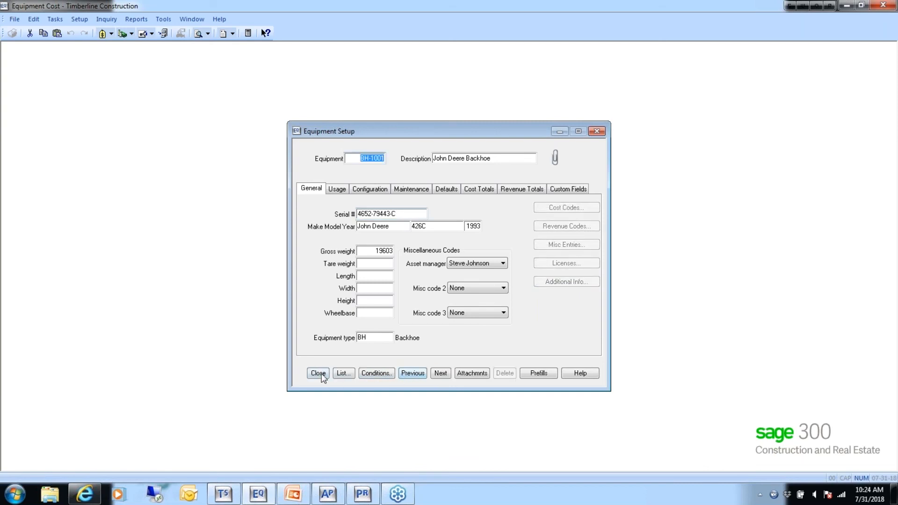
click(319, 374)
- Open the revenue rate table setup and list the standard revenue codes in revenue code ID order
click(80, 20)
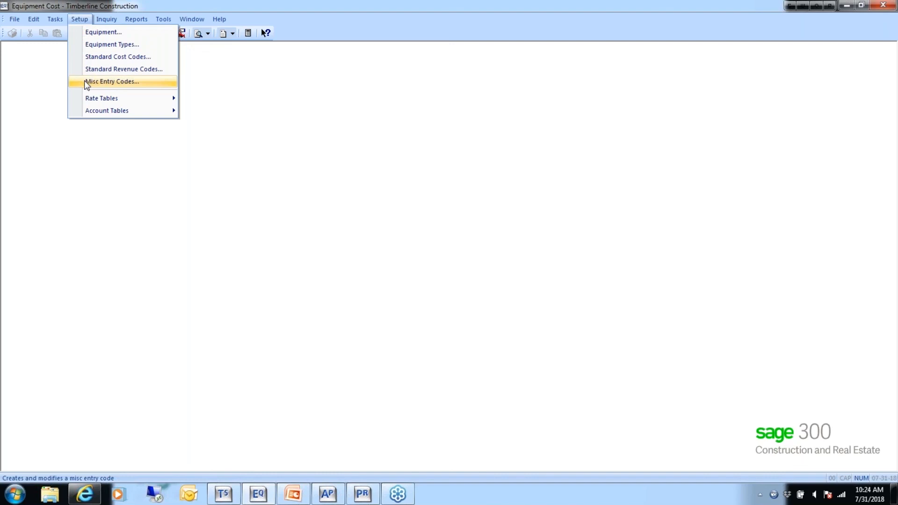
mouse_move(104, 100)
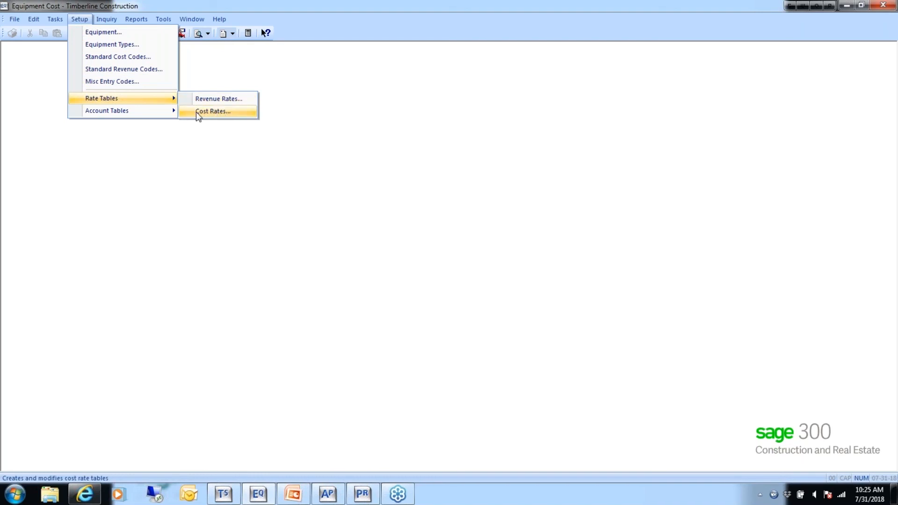
mouse_move(173, 111)
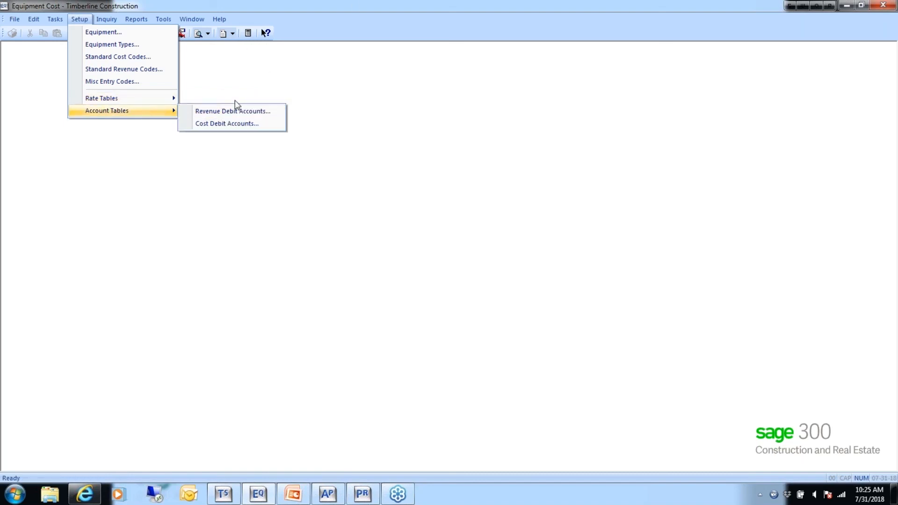
click(231, 99)
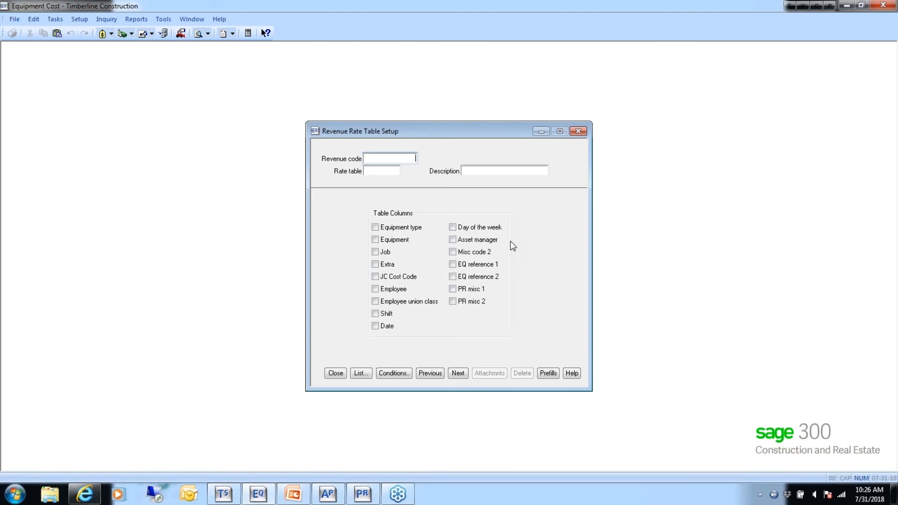
click(360, 374)
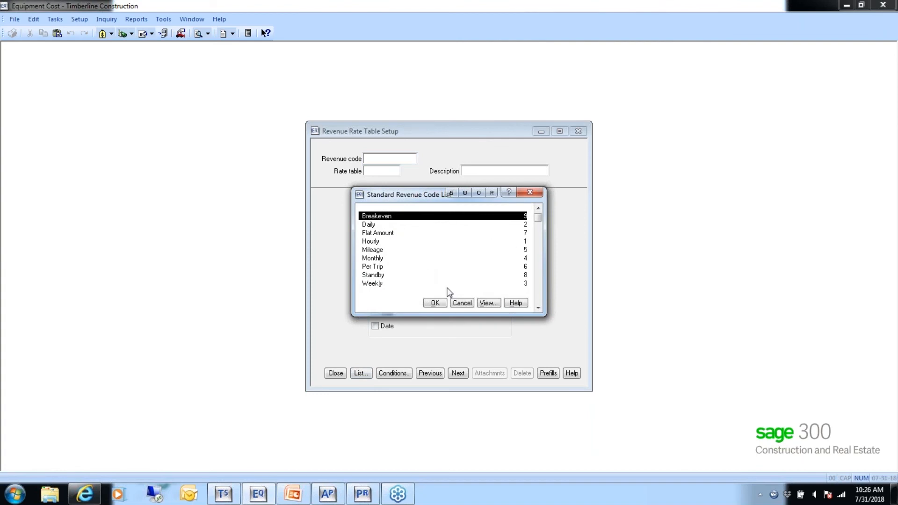
click(489, 303)
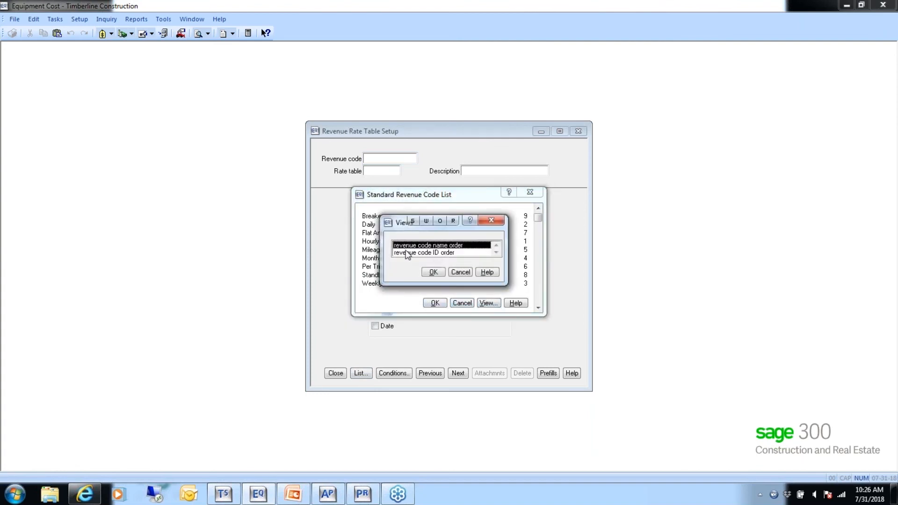
click(412, 253)
click(433, 272)
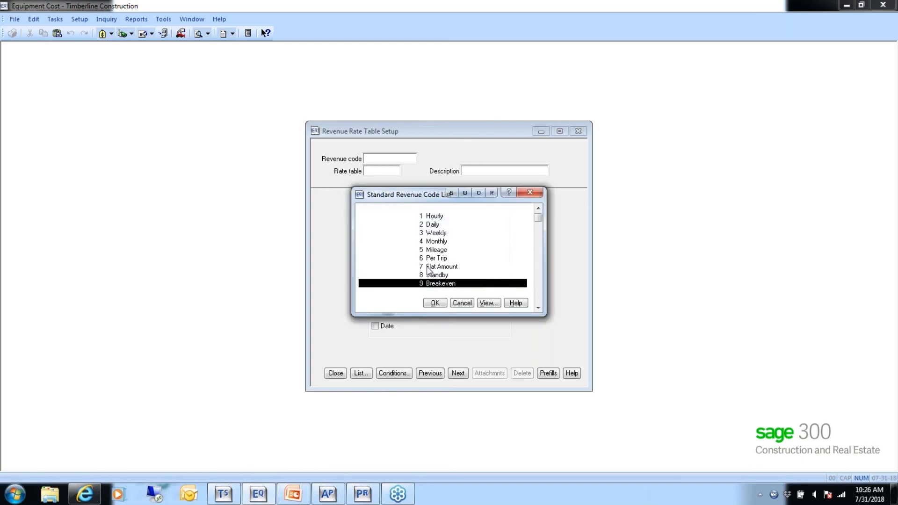
- Load the Hourly rate table, Standard Hourly Rates, for revenue code 1 Hourly
click(432, 218)
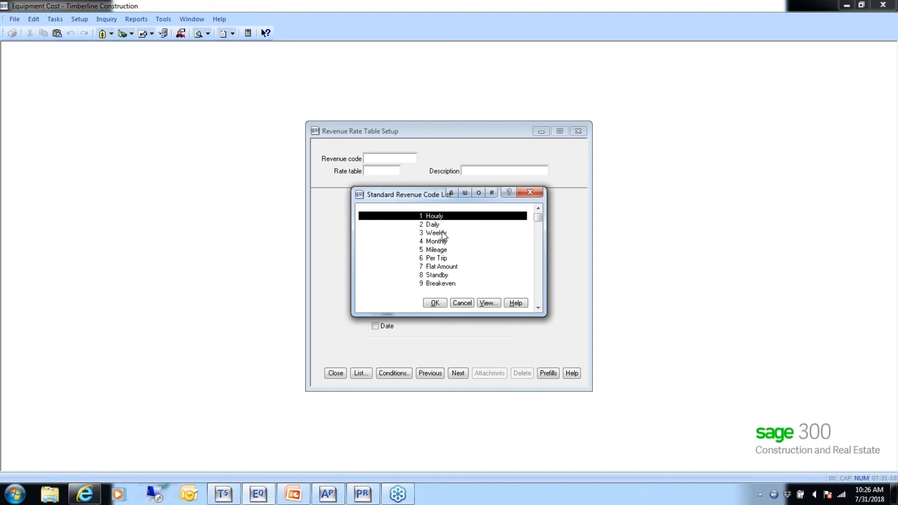
click(435, 303)
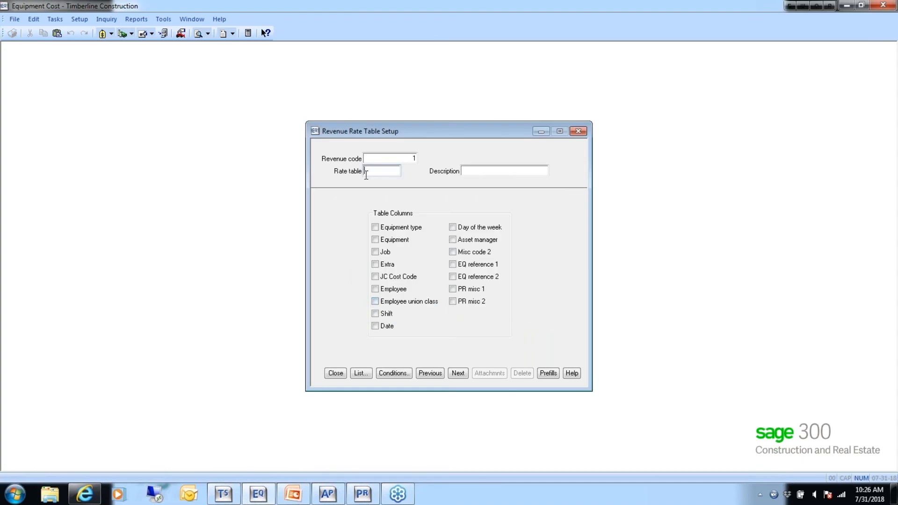
click(358, 374)
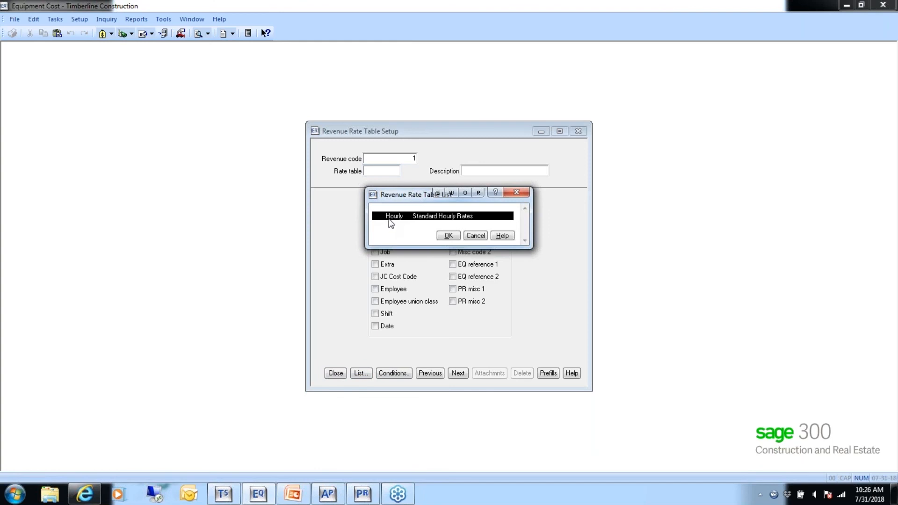
click(448, 236)
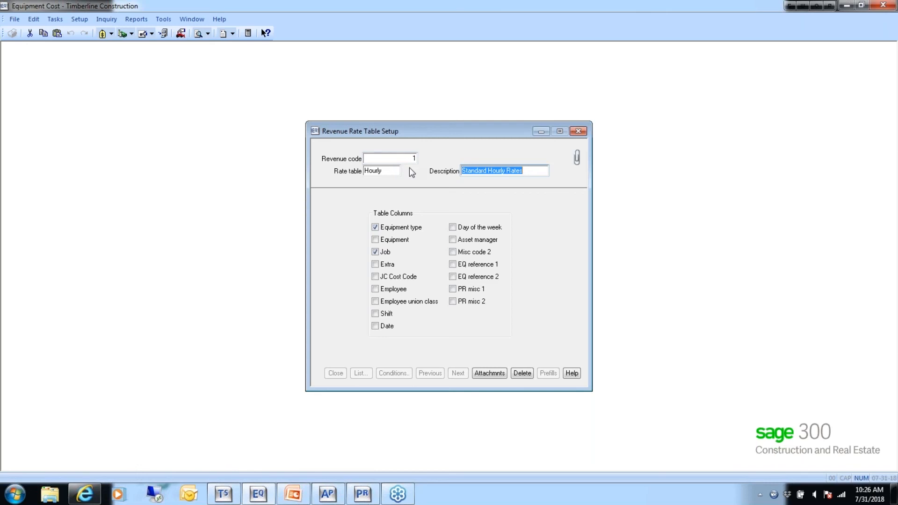
- Review the Hourly table's column options and its rates per equipment type and job, and leave the rate table setup without saving
click(388, 226)
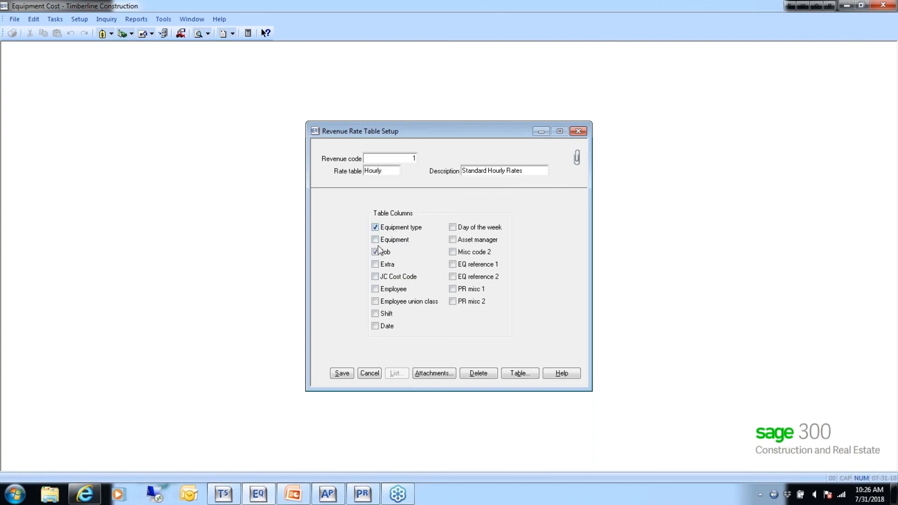
click(517, 373)
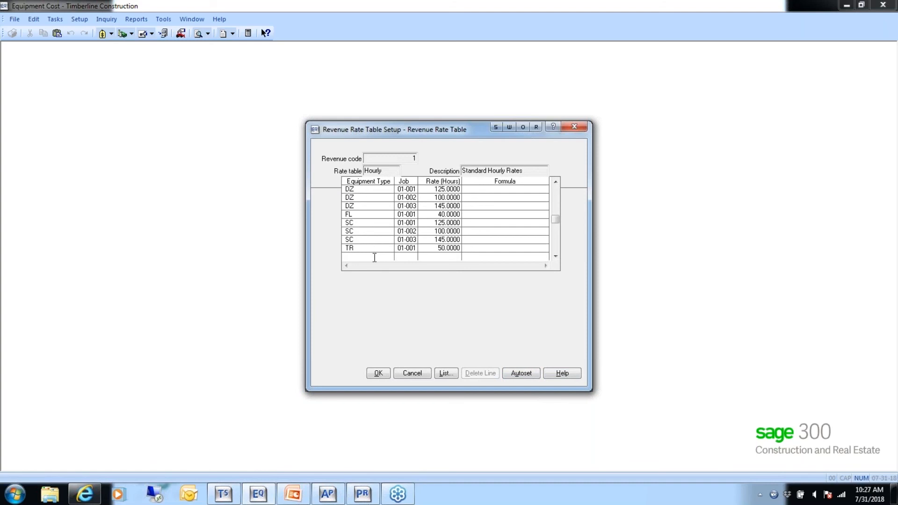
click(413, 372)
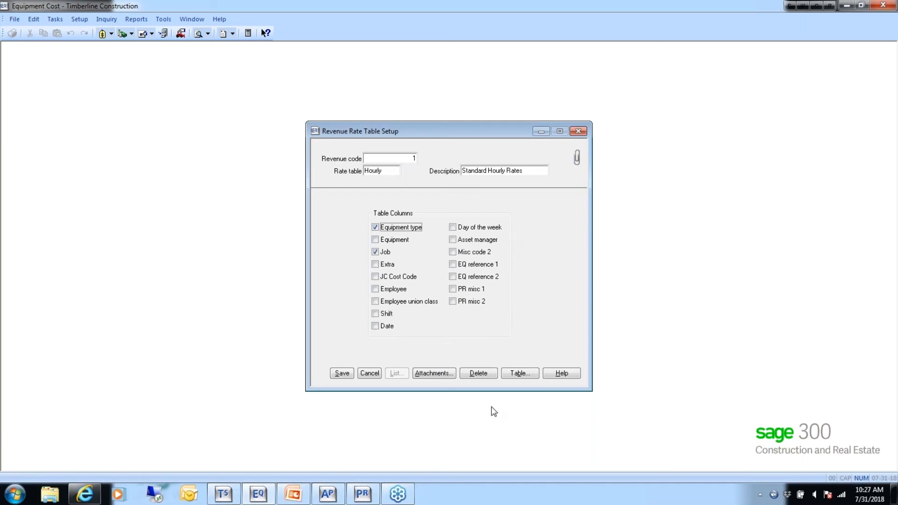
click(521, 374)
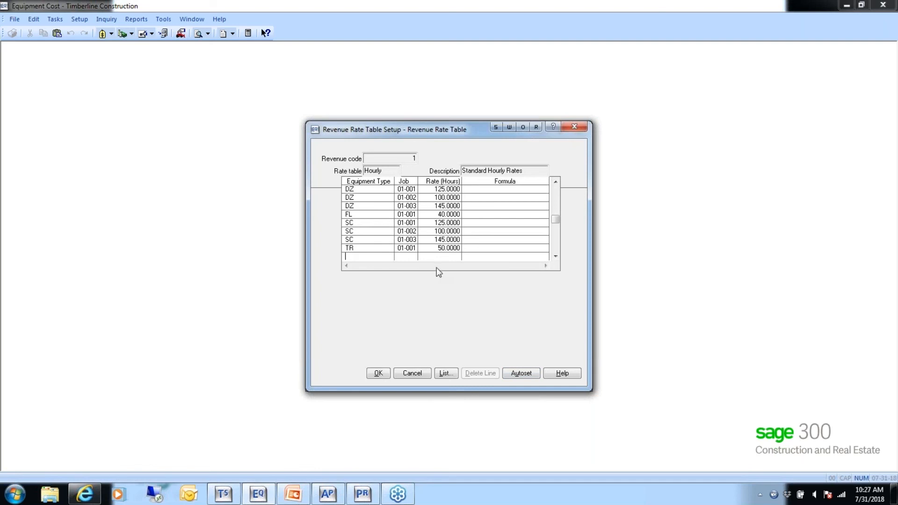
click(414, 374)
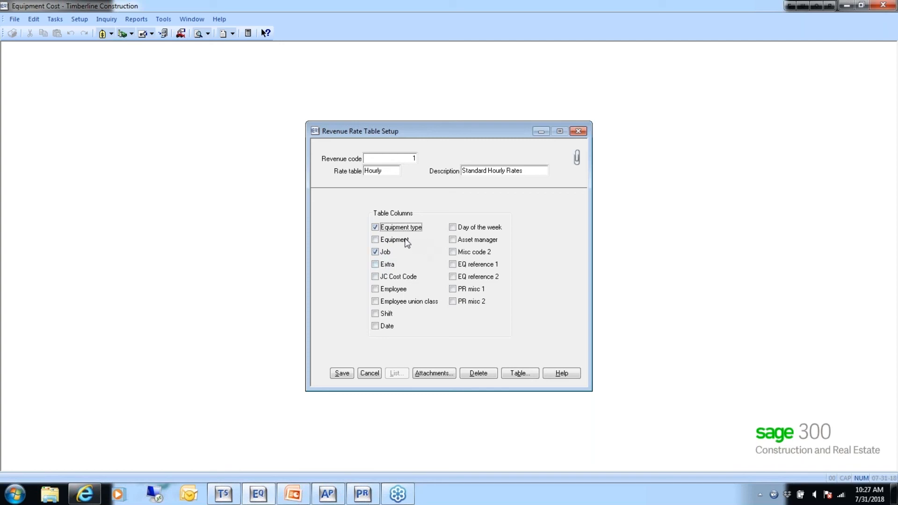
click(374, 248)
click(375, 248)
click(369, 372)
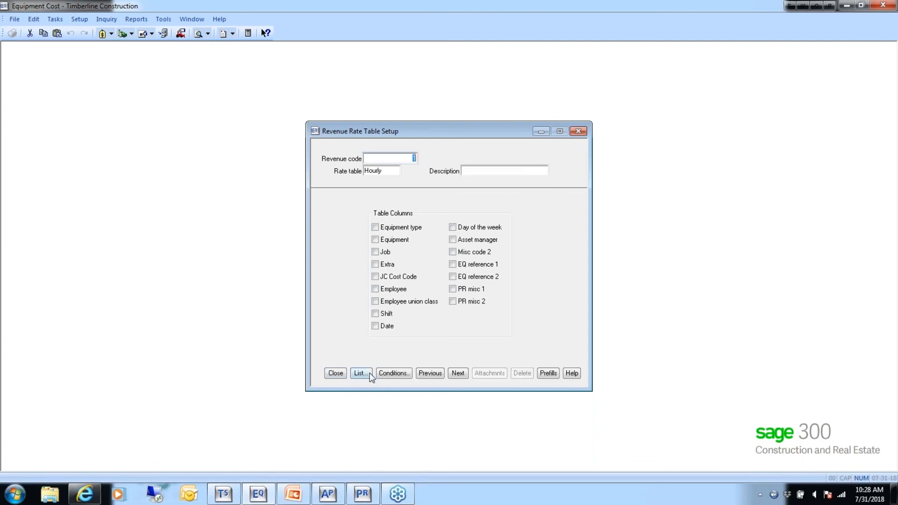
click(338, 374)
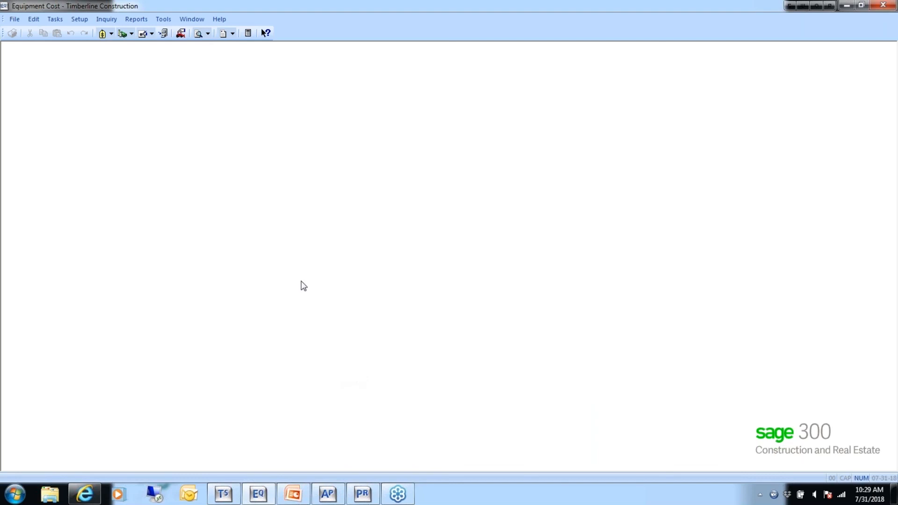
- Open the revenue debit account table setup and enter AC Scraper, SC-1001, as the equipment on the first line
click(78, 19)
mouse_move(120, 112)
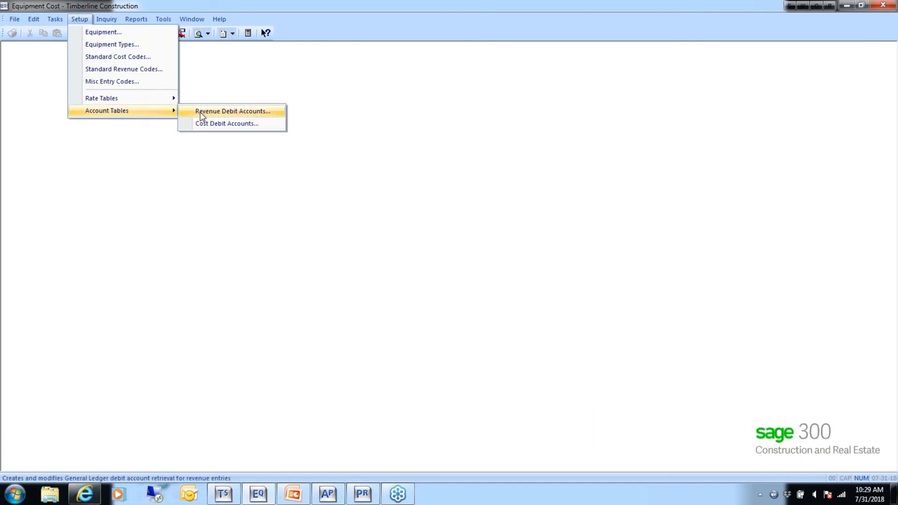
click(233, 112)
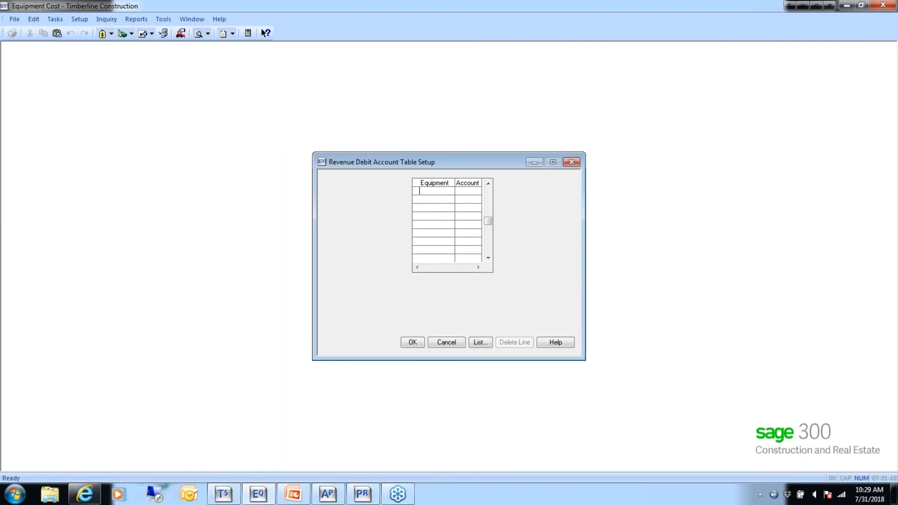
click(425, 191)
click(479, 345)
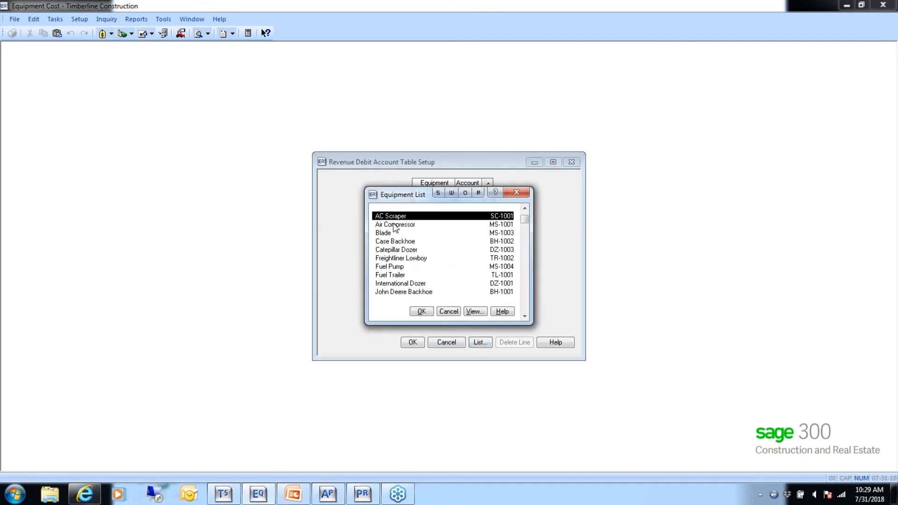
click(418, 312)
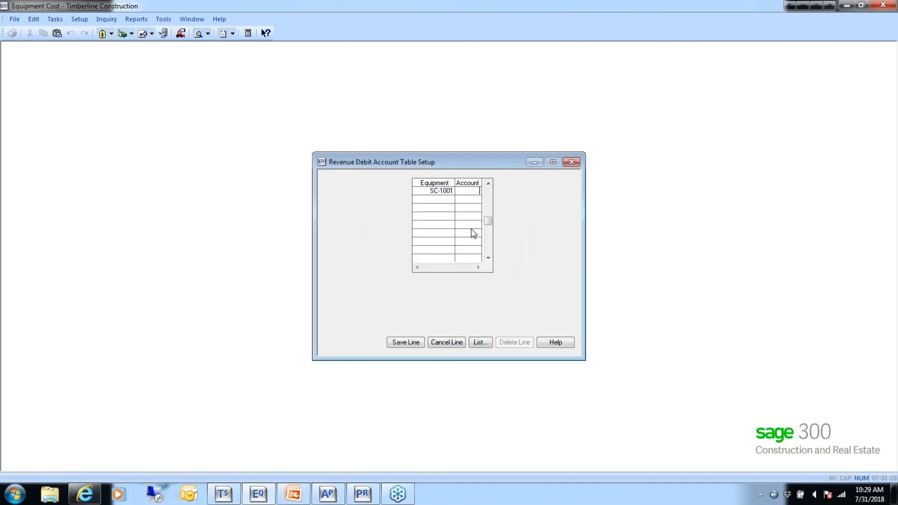
- Browse the account list for the SC-1001 line back through the 5000-series accounts and highlight 22-5140 Expense - F/R Labor
click(479, 344)
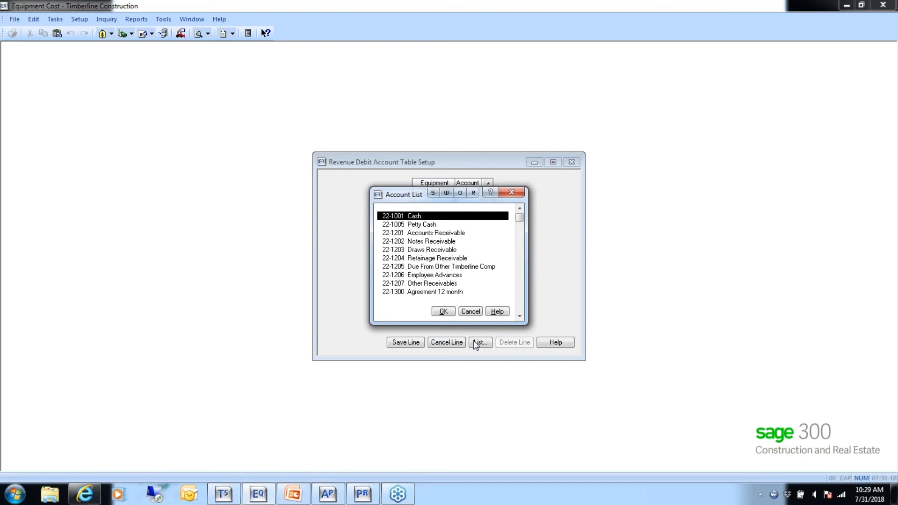
text(6)
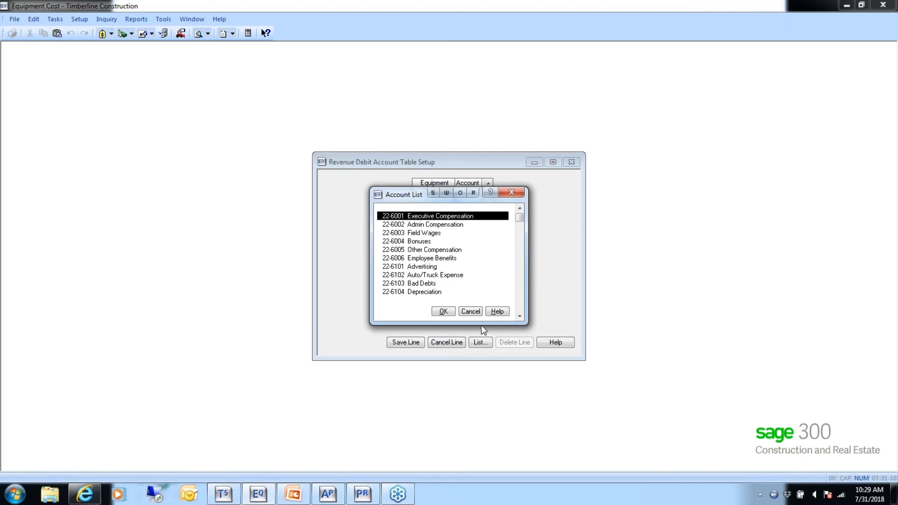
click(520, 209)
click(520, 209)
click(520, 209)
click(519, 209)
click(520, 208)
click(520, 209)
click(520, 208)
click(520, 209)
click(519, 209)
click(519, 209)
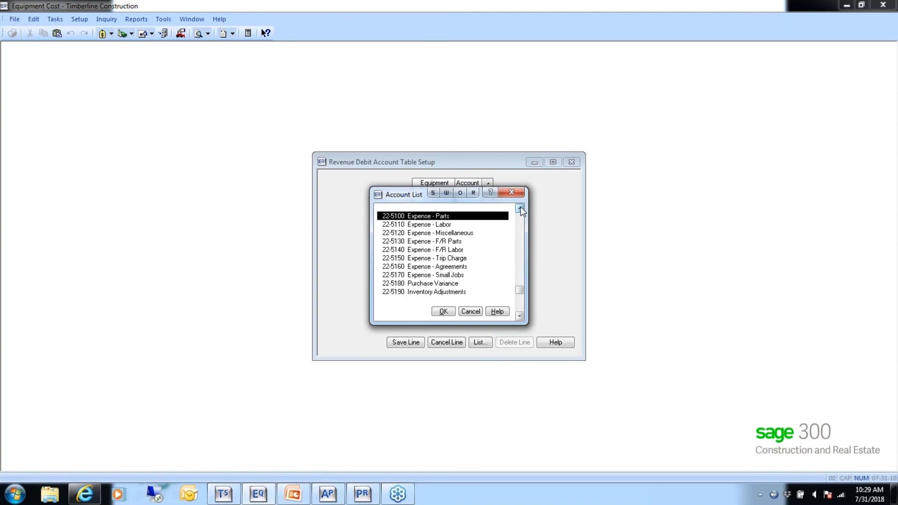
click(519, 208)
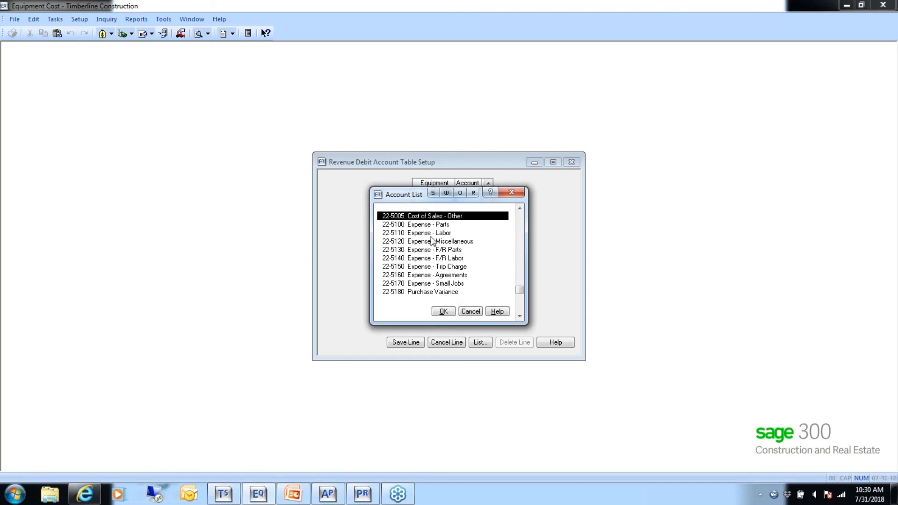
click(392, 258)
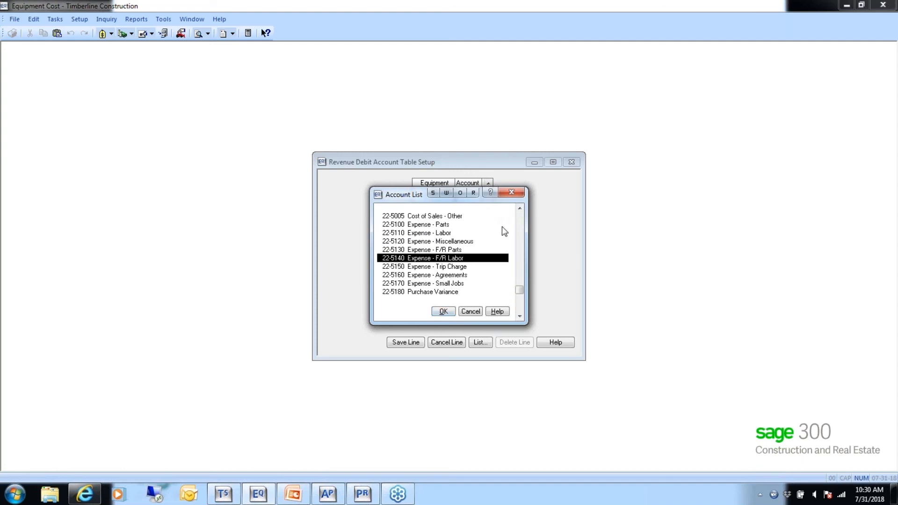
- Assign account 22-4120 Sales - Labor to the SC-1001 line and cancel out of the revenue debit account table
click(520, 221)
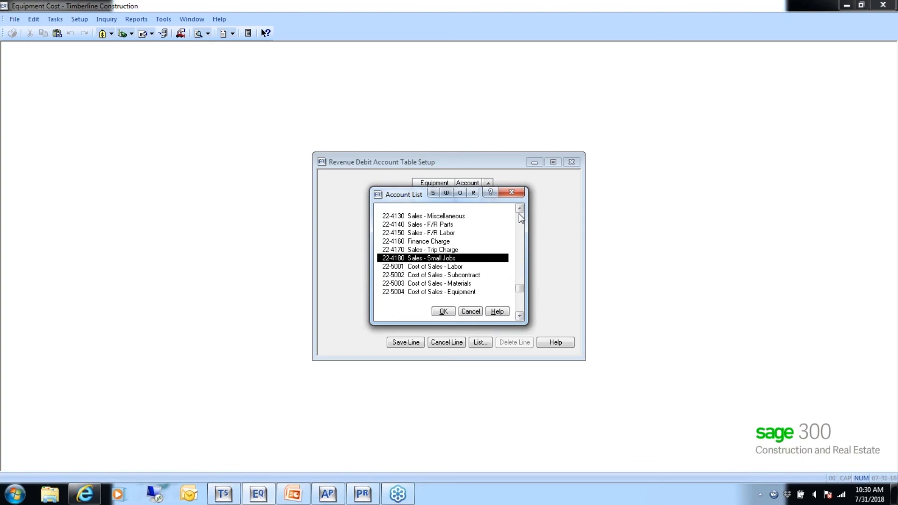
click(519, 209)
click(520, 209)
click(520, 209)
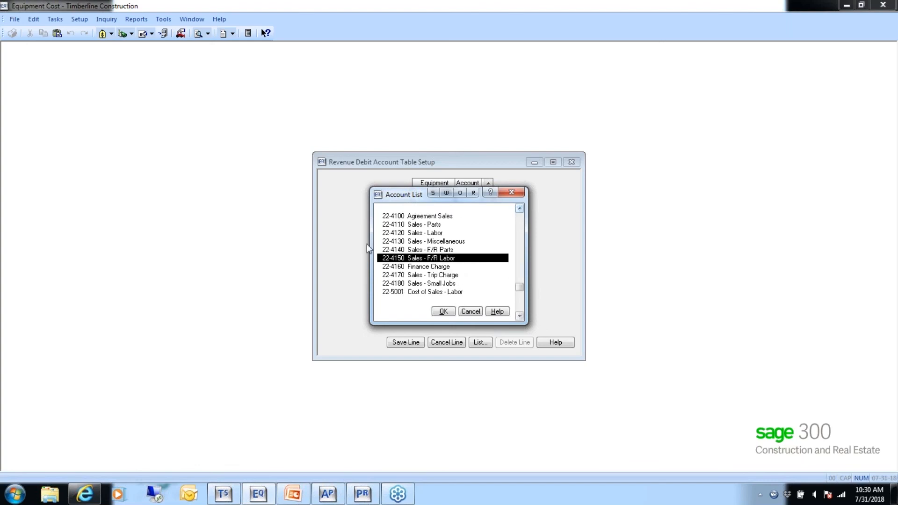
click(390, 233)
click(442, 311)
key(Return)
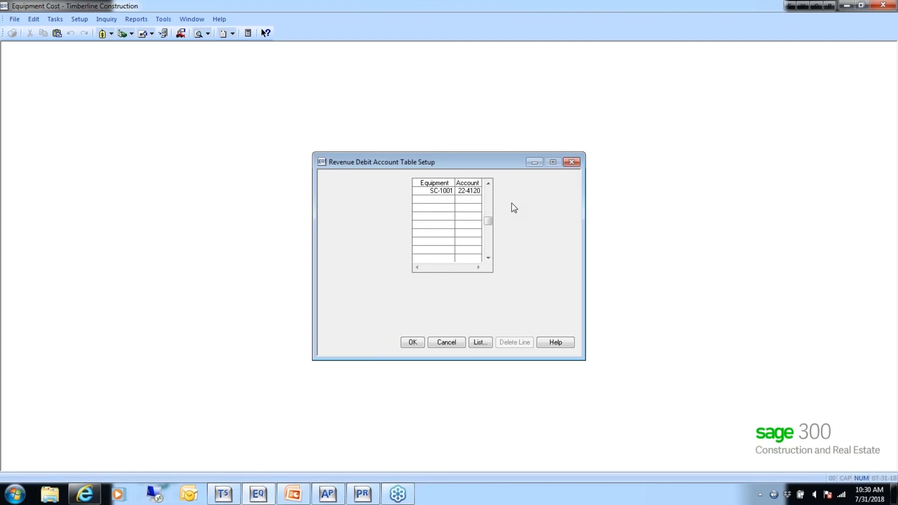
click(446, 343)
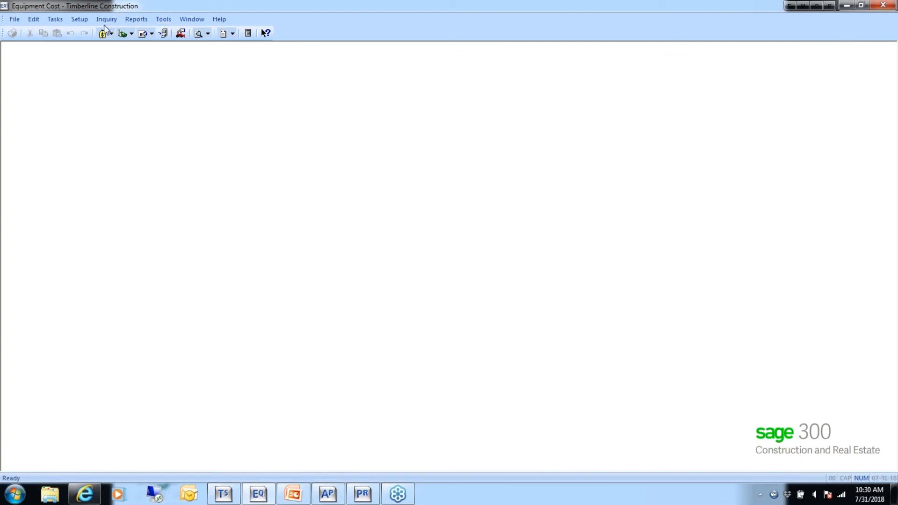
- Open the cost debit account table setup and enter Air Compressor, MS-1001, as the equipment on the first line
click(79, 22)
mouse_move(141, 110)
click(233, 125)
click(478, 344)
click(380, 226)
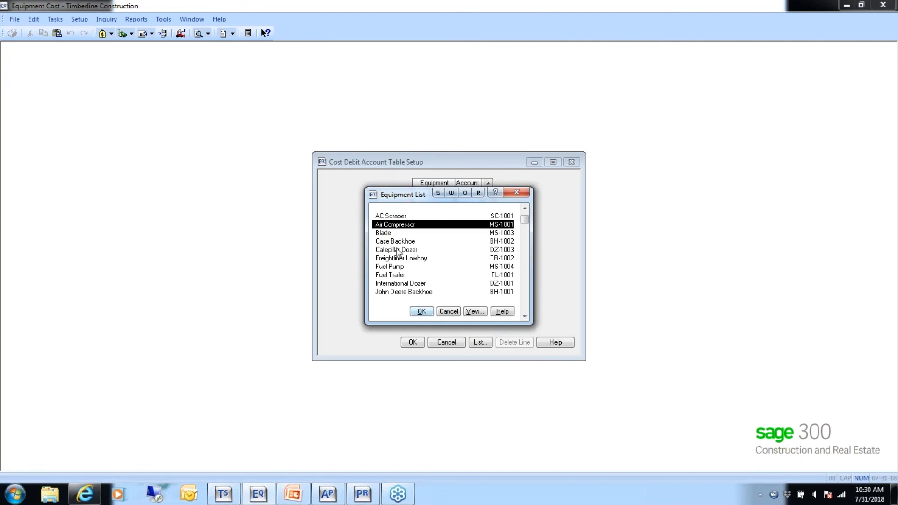
click(422, 312)
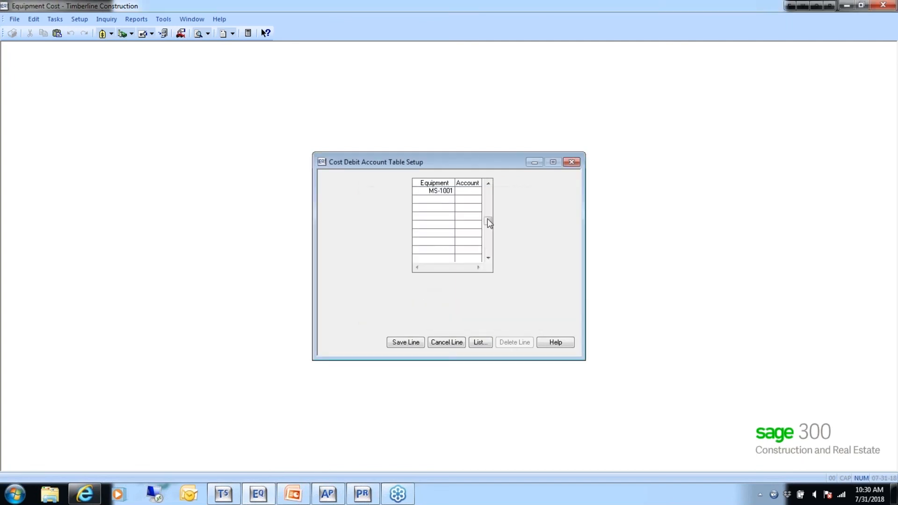
- Assign account 22-5004 Cost of Sales - Equipment to the MS-1001 line and cancel out of the cost debit account table
click(477, 344)
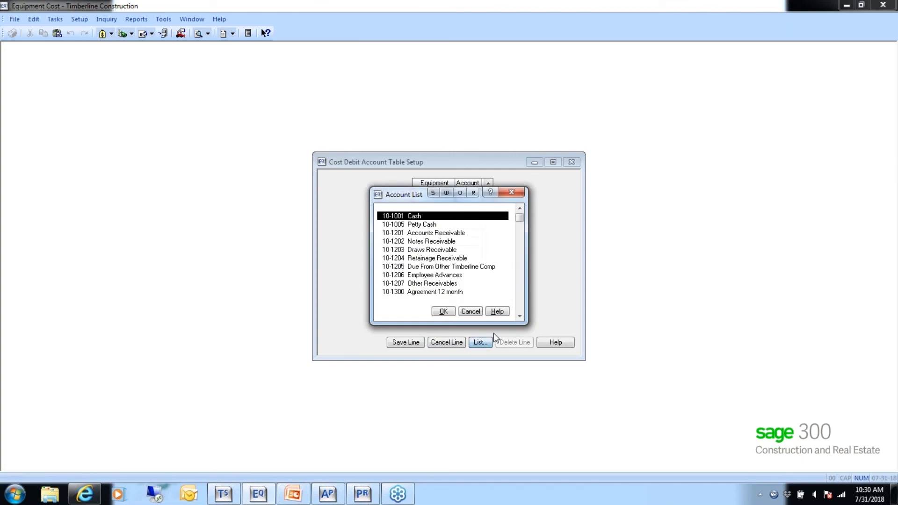
text(225)
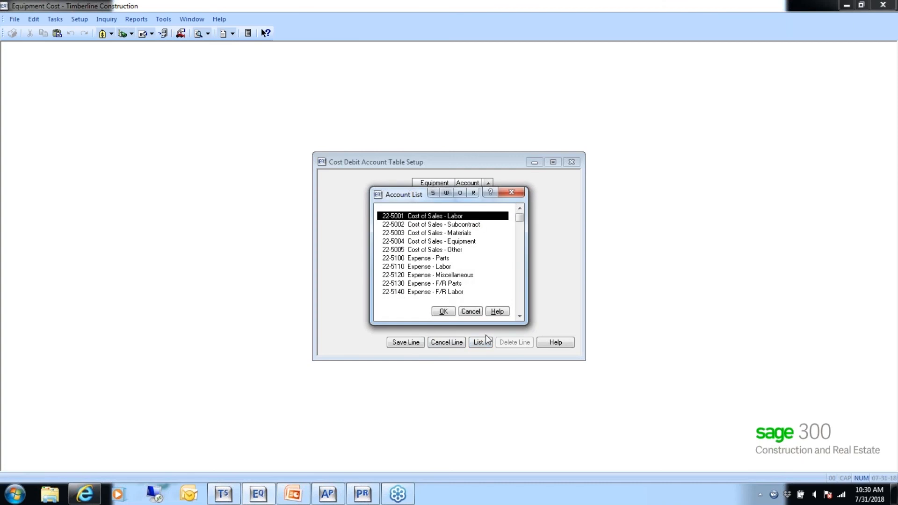
click(460, 241)
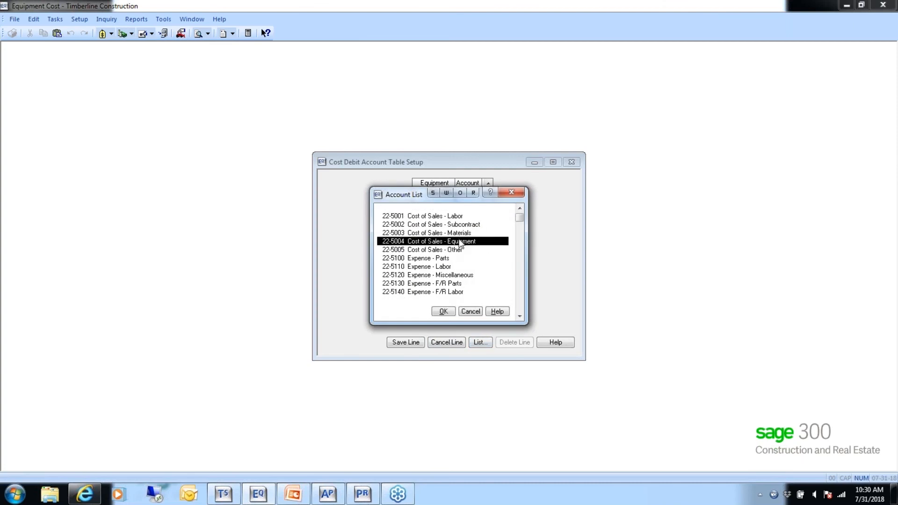
click(441, 312)
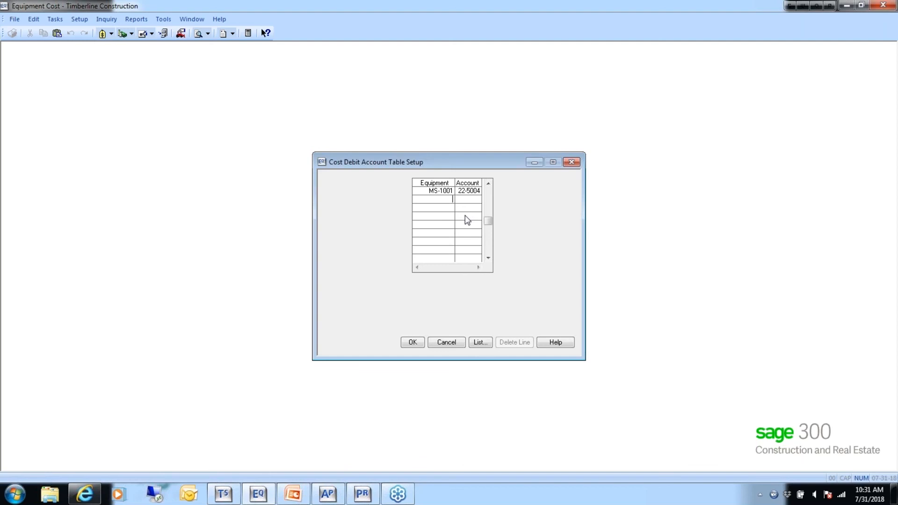
click(447, 342)
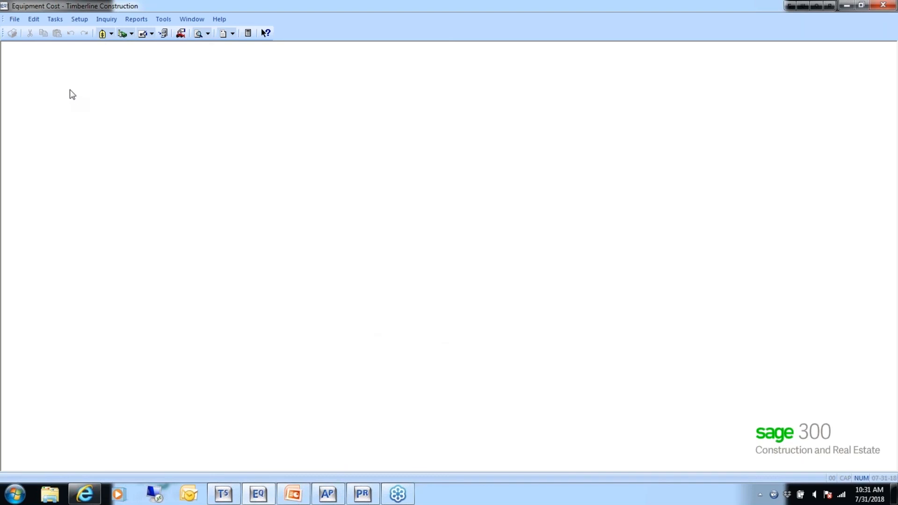
- Open the cost entry customization, review the columns selected for the Miscellaneous view, and leave that view without saving
click(55, 19)
mouse_move(61, 33)
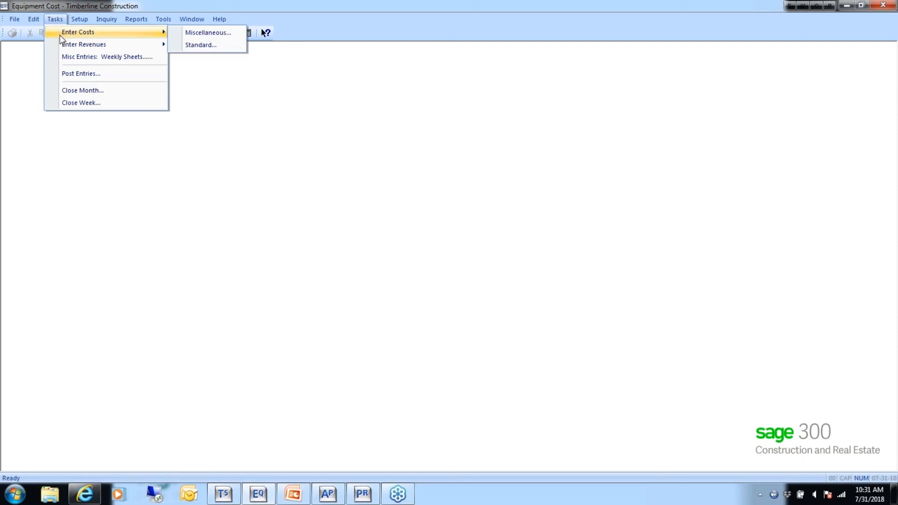
mouse_move(68, 48)
mouse_move(163, 20)
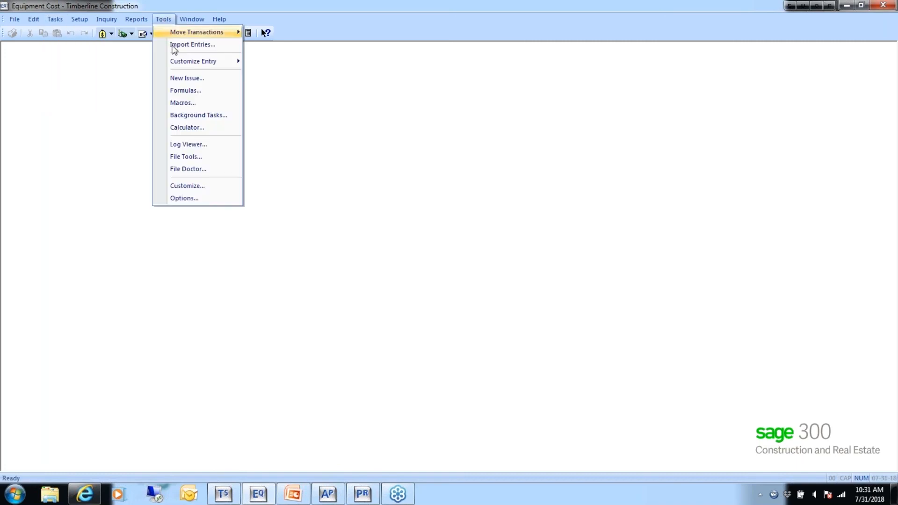
mouse_move(179, 65)
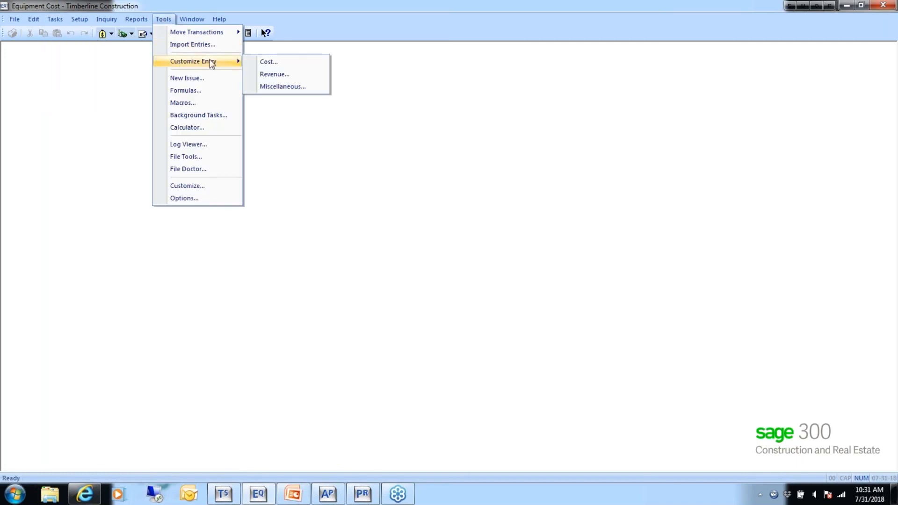
click(275, 71)
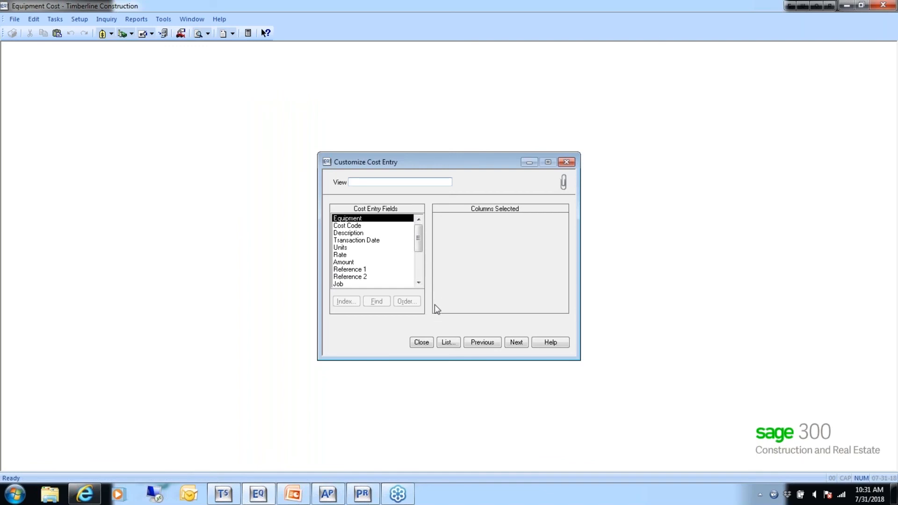
click(448, 344)
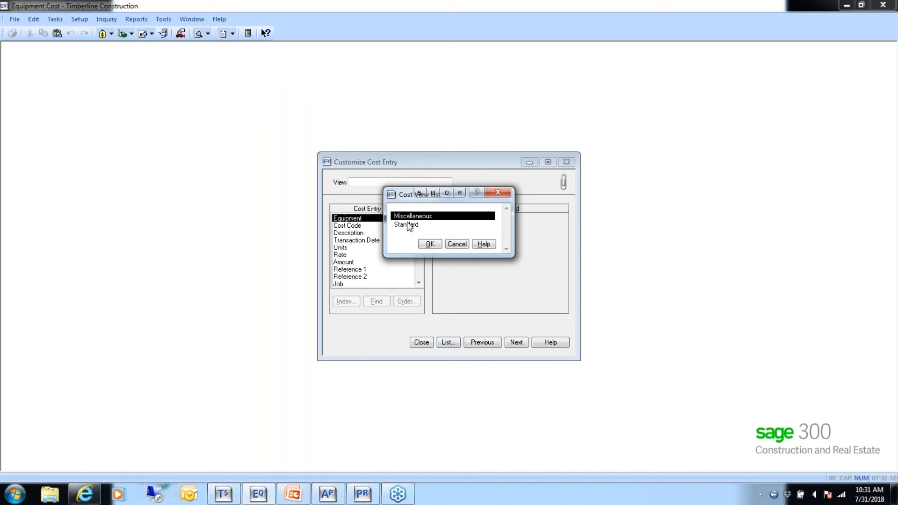
click(408, 226)
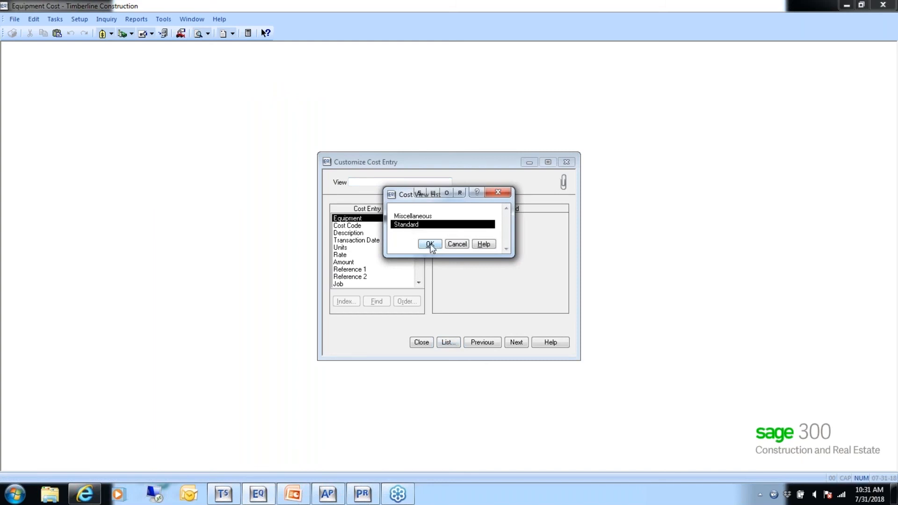
click(409, 215)
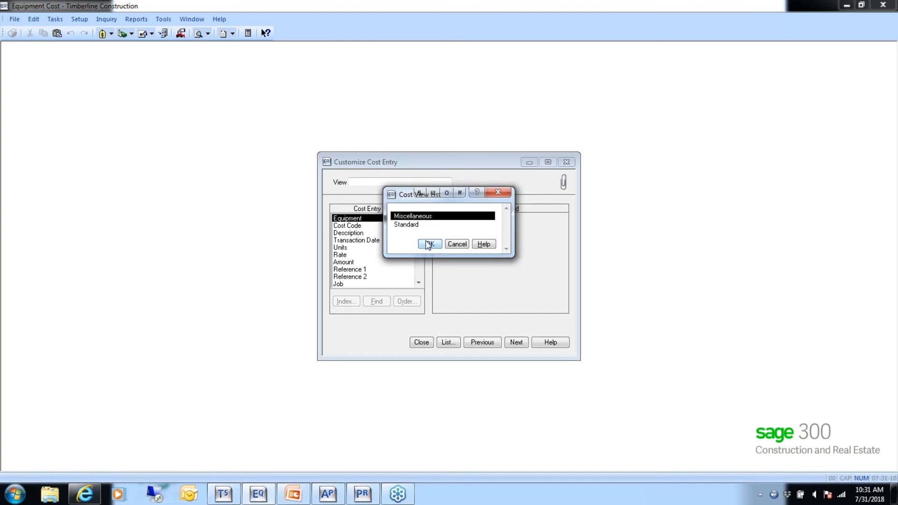
click(426, 242)
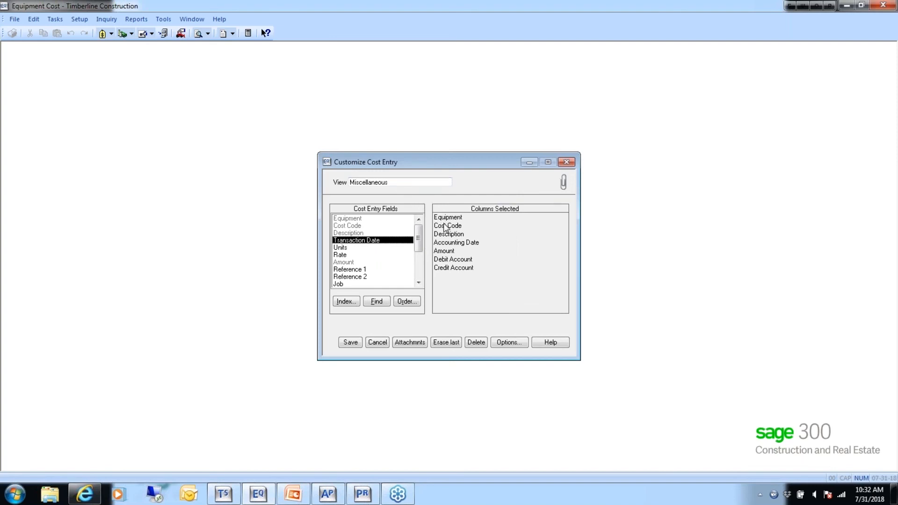
click(377, 342)
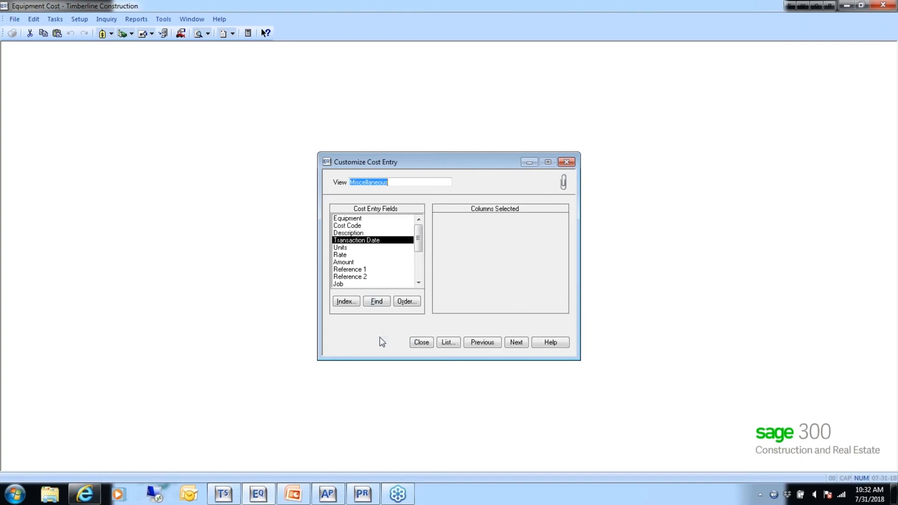
- Review the columns selected for the Standard cost entry view and close the customization without saving
click(447, 343)
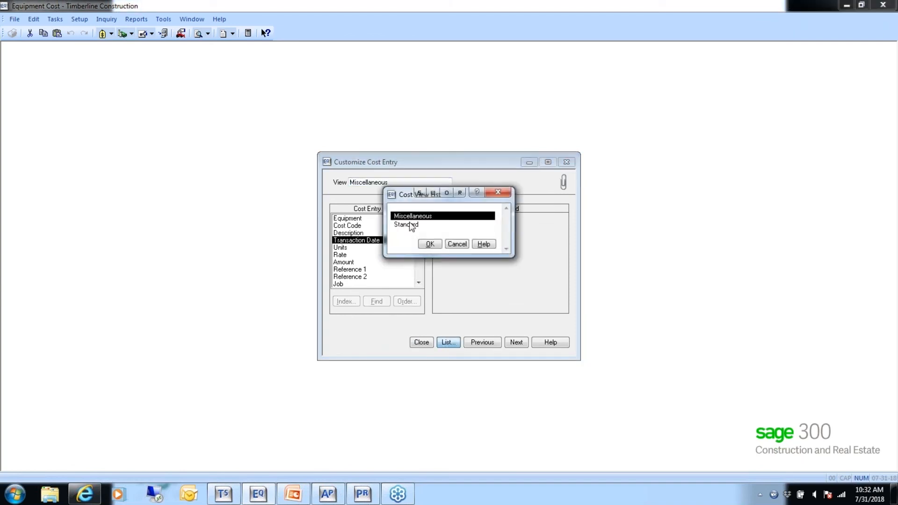
click(411, 225)
click(426, 244)
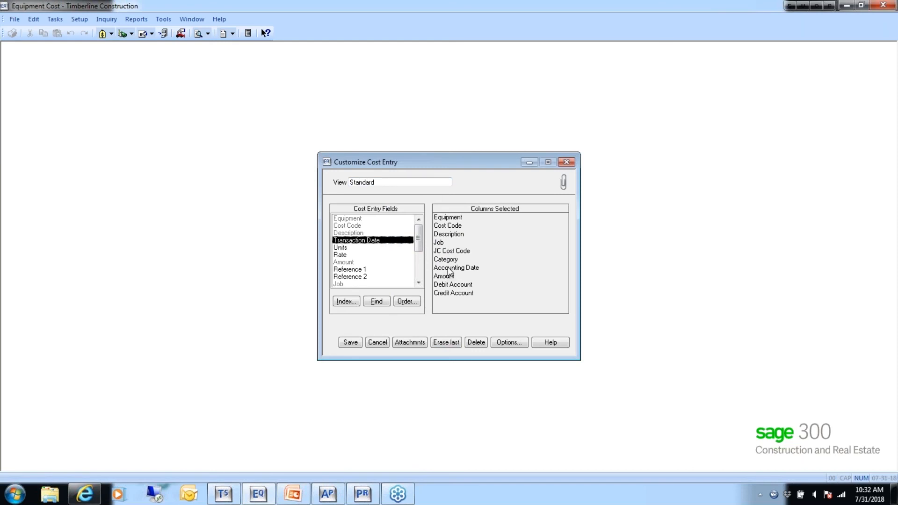
click(375, 183)
click(378, 342)
click(422, 343)
- Open the revenue entry customization and review the columns of the External view
click(163, 18)
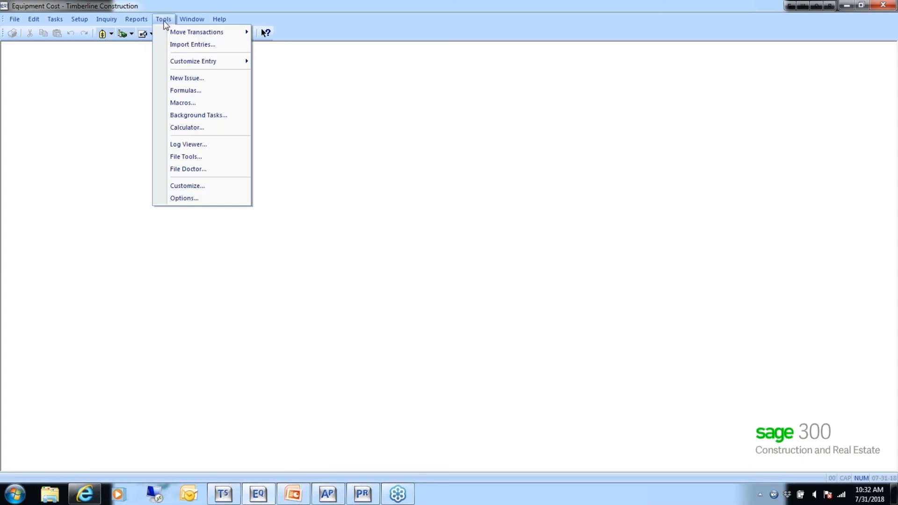
click(272, 79)
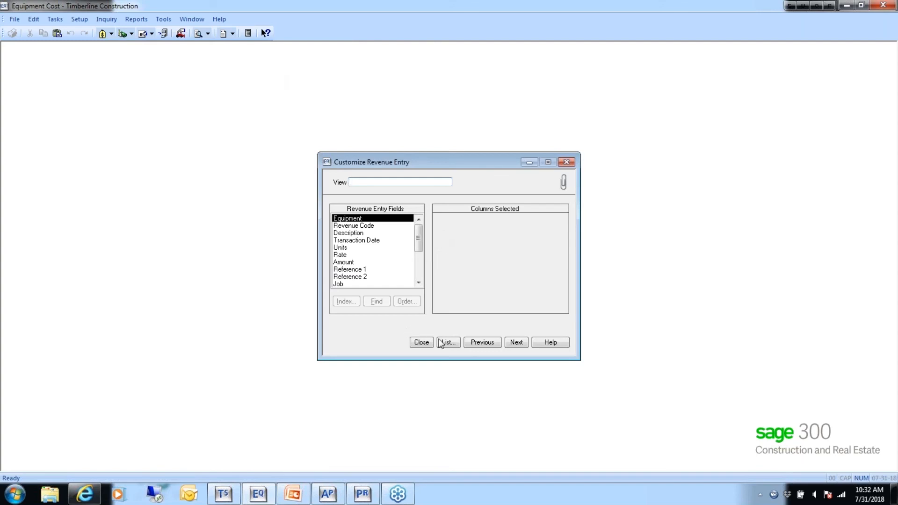
click(450, 343)
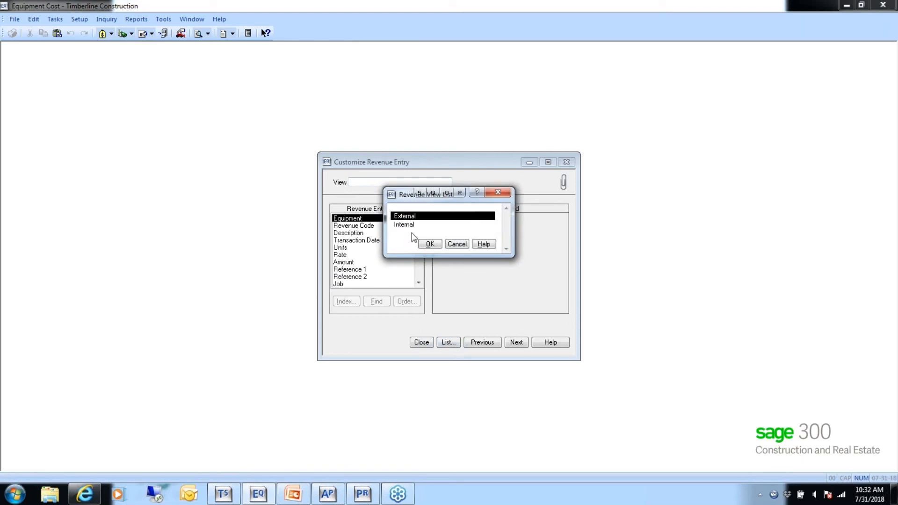
click(430, 245)
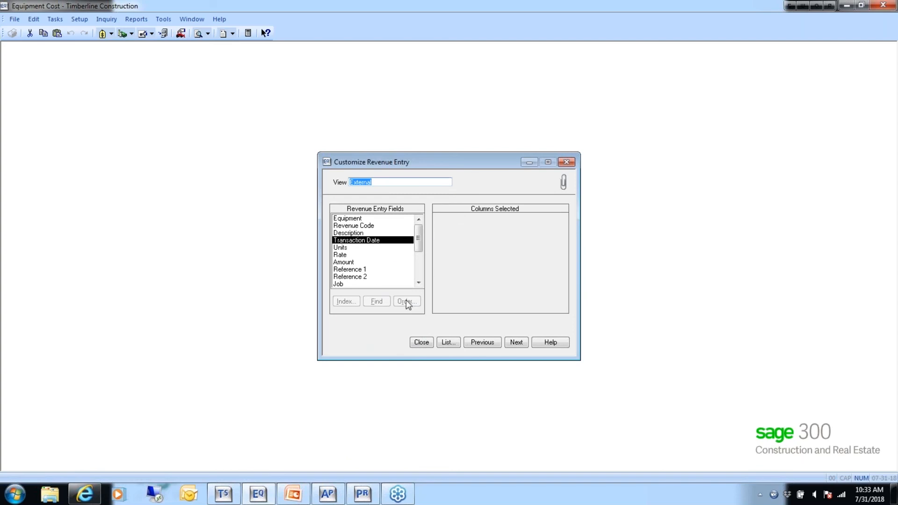
- Load the Internal revenue entry view and review its selected columns
click(443, 343)
click(411, 226)
click(431, 244)
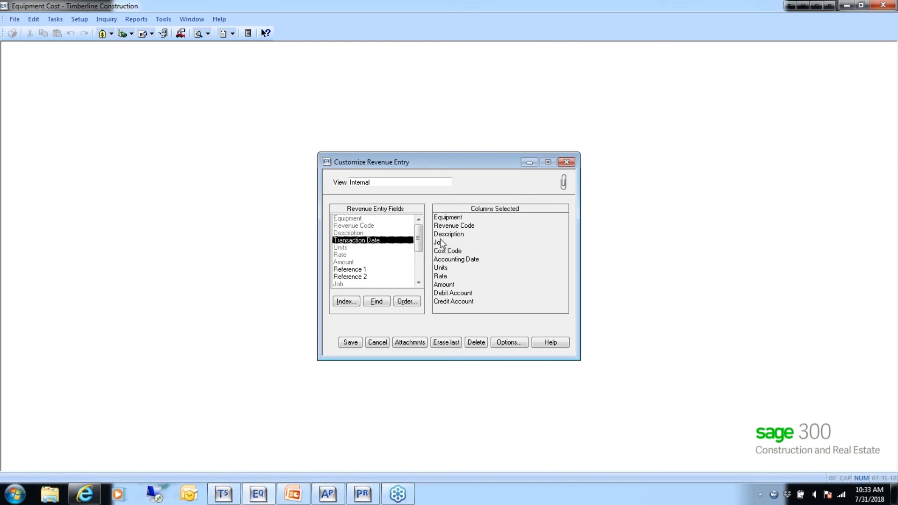
click(380, 184)
- Add the Location field to the Internal view's selected columns, then erase that last column again
drag(419, 242, 419, 280)
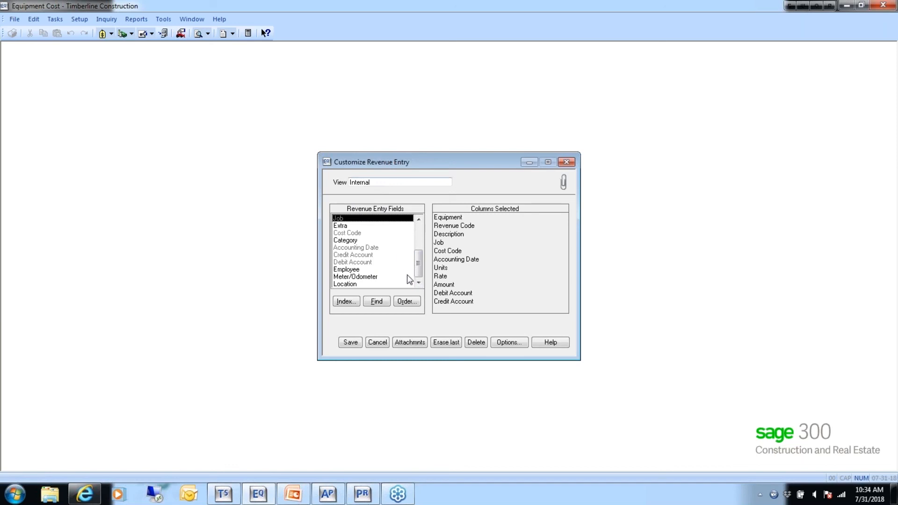
double_click(355, 284)
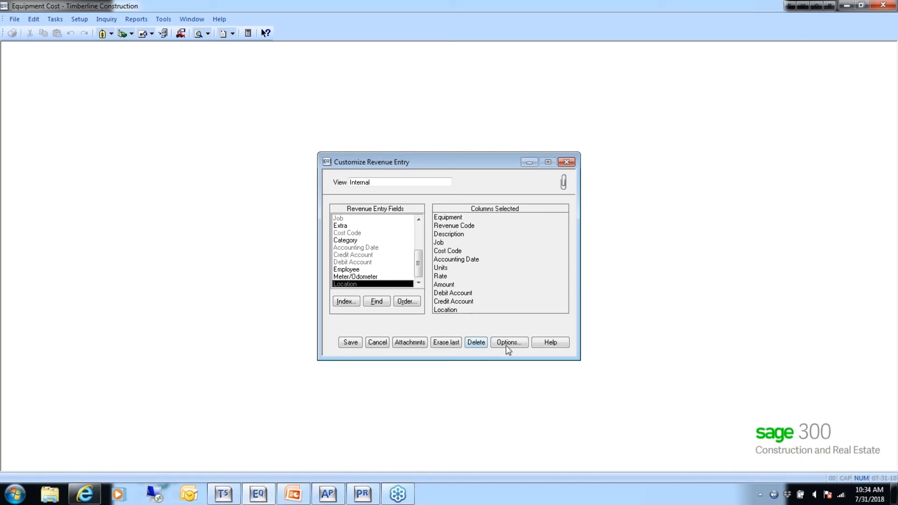
click(446, 345)
click(448, 344)
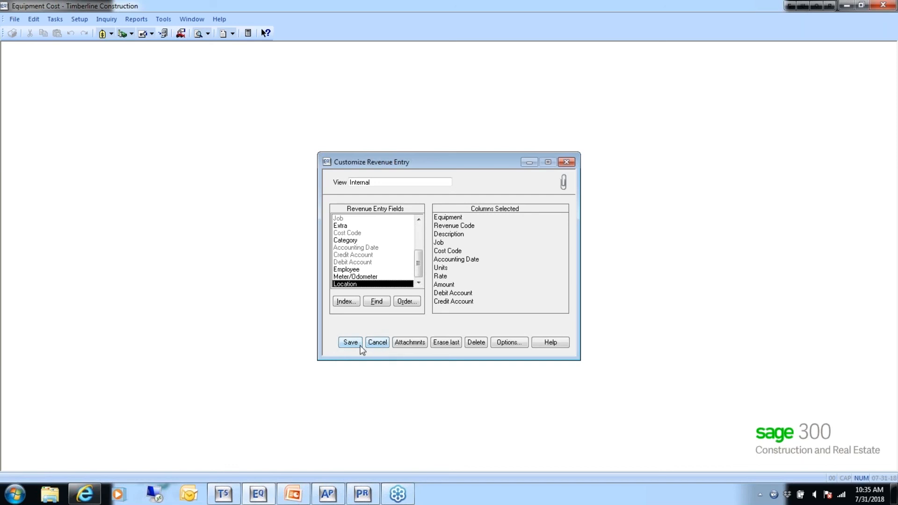
- Save the Internal revenue entry view and close the customization
click(355, 343)
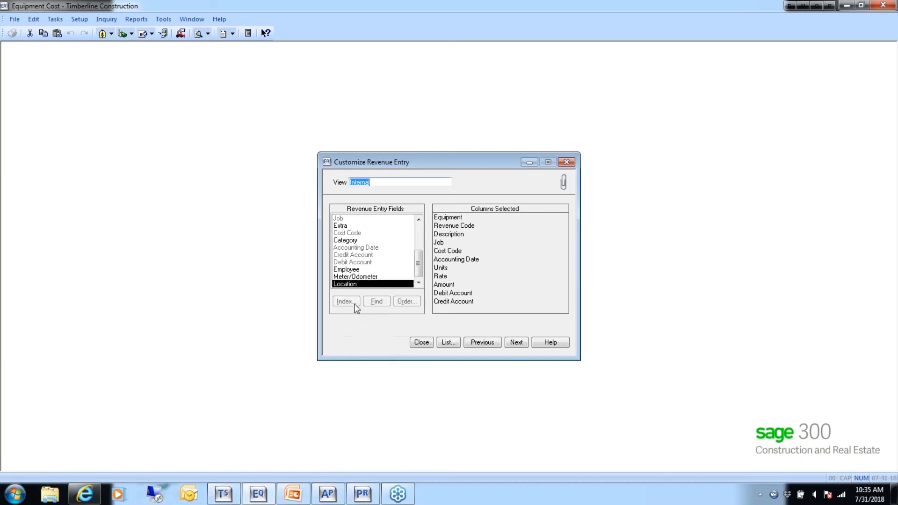
click(422, 342)
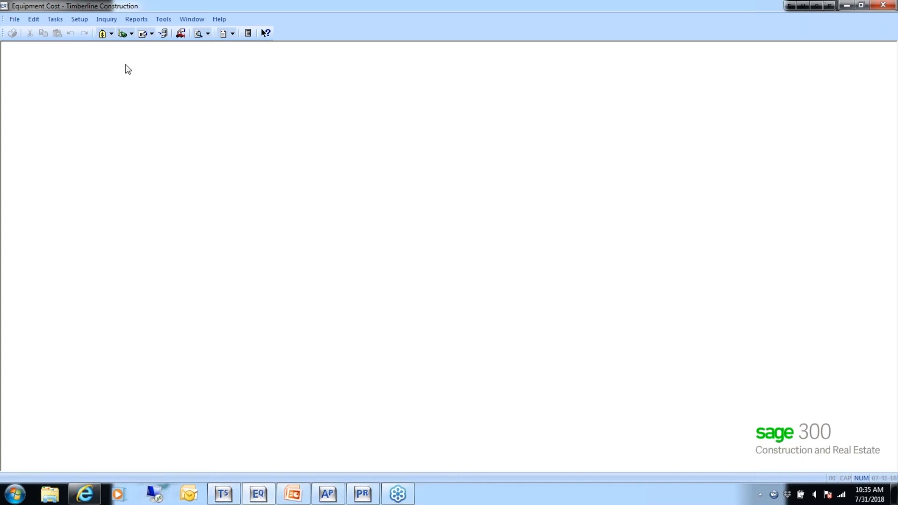
- Start a Miscellaneous cost entry and choose the Blade, MS-1003, as its equipment
click(54, 20)
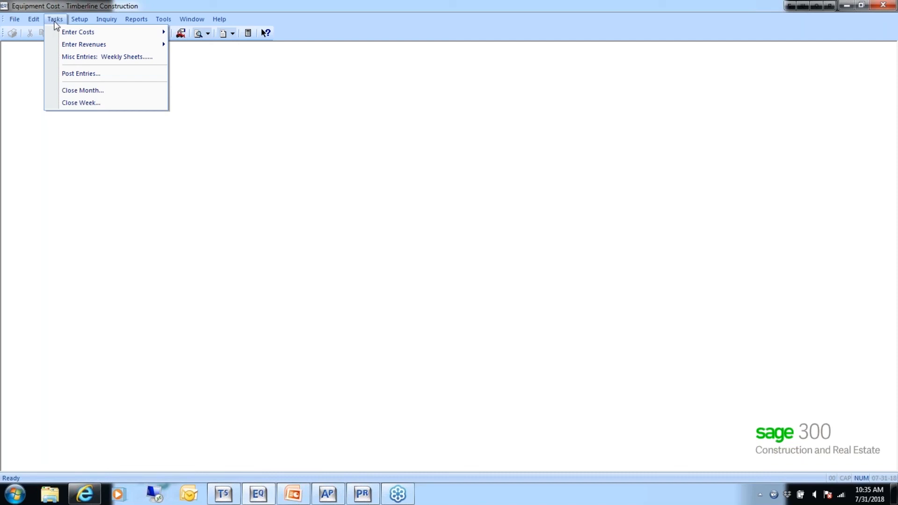
mouse_move(66, 34)
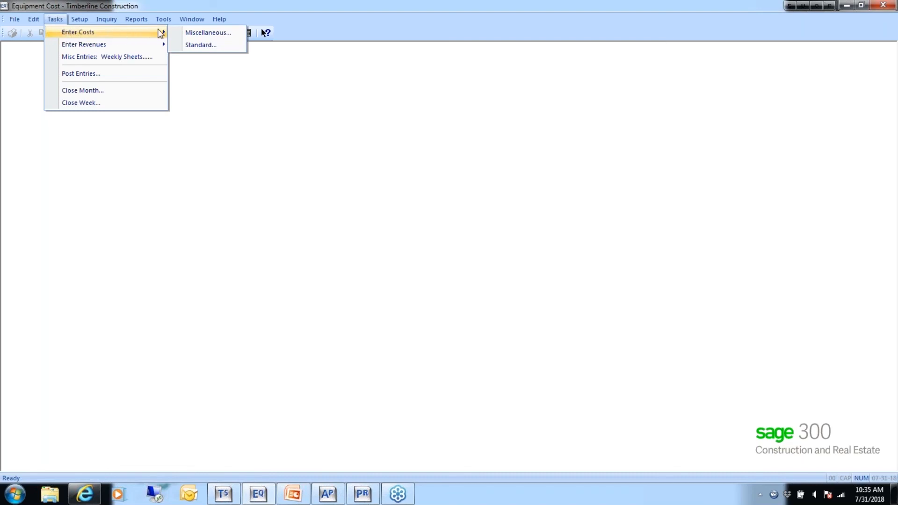
click(209, 33)
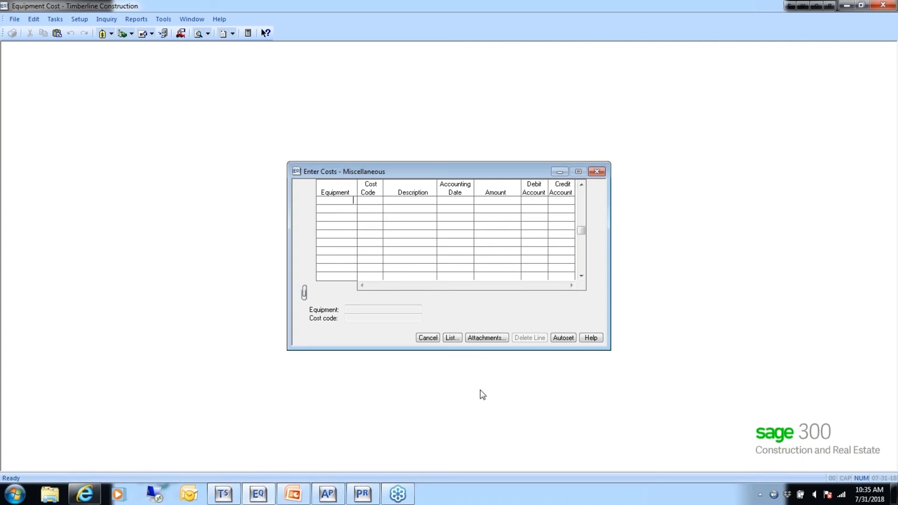
click(452, 338)
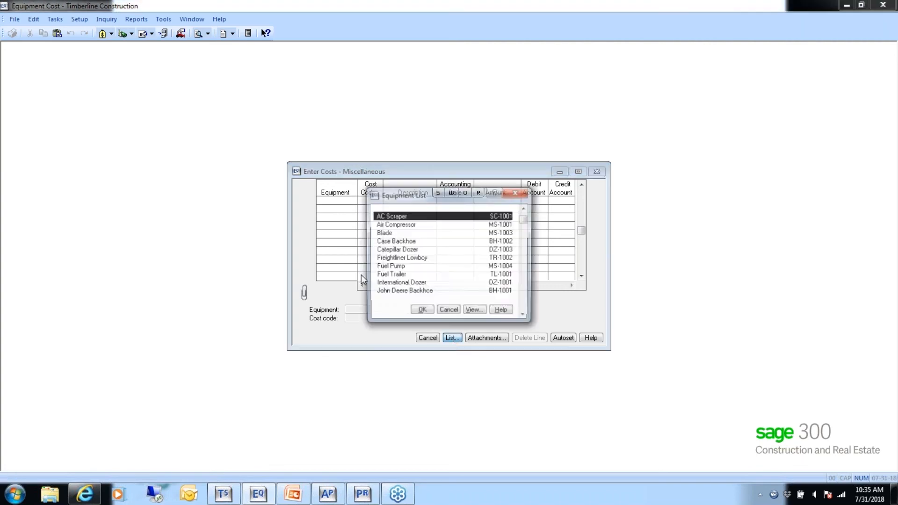
double_click(384, 232)
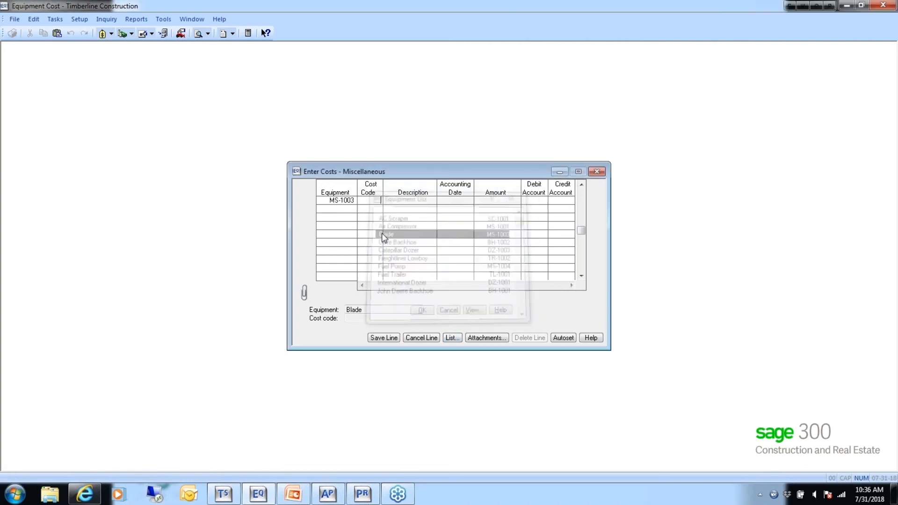
- Leave the cost code list without a choice and change the entry's equipment to the John Deere Backhoe, BH-1001
click(452, 339)
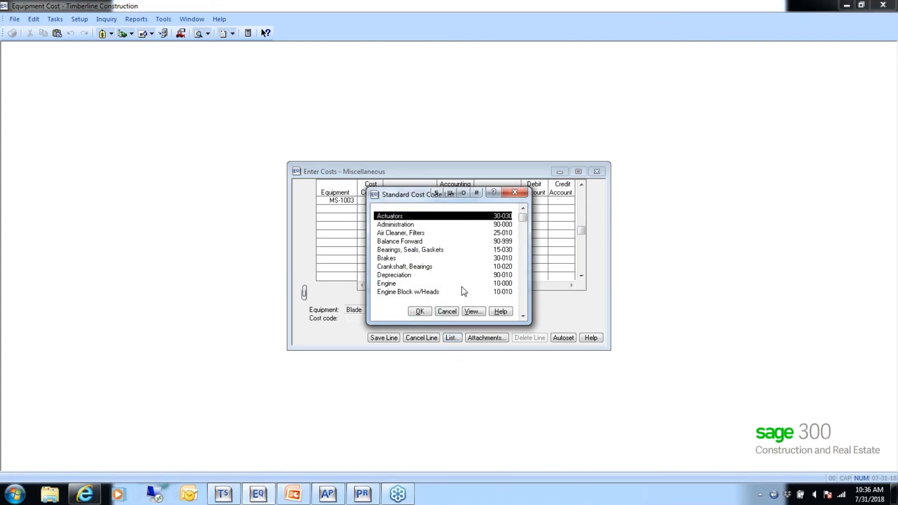
click(447, 312)
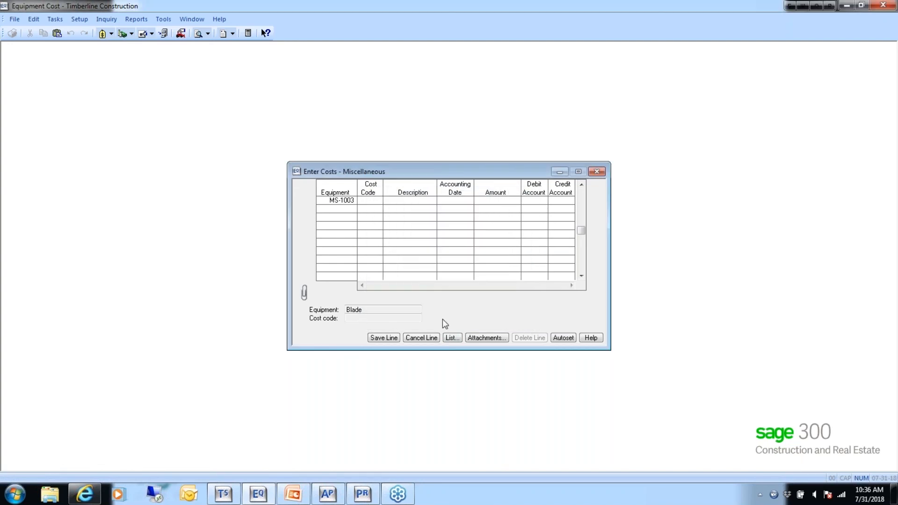
click(454, 337)
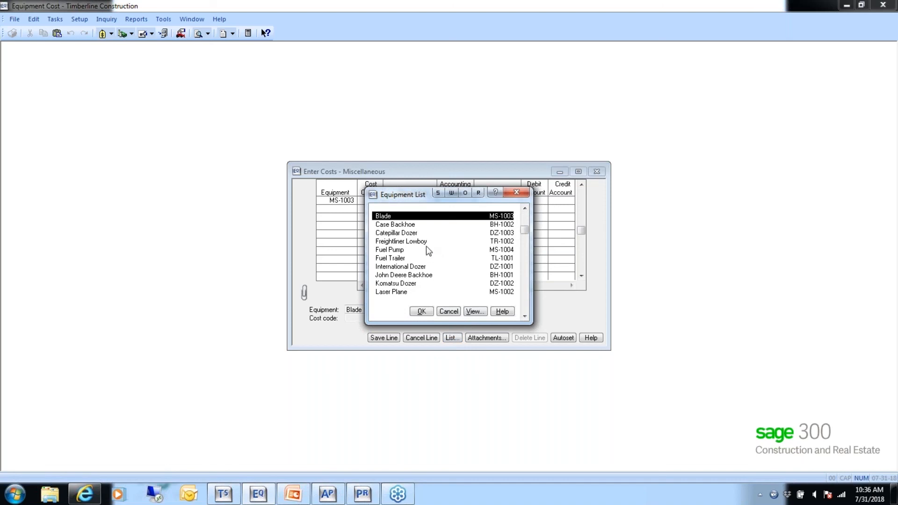
double_click(418, 275)
- Set the backhoe line's cost code to Brakes, 30-010
click(451, 338)
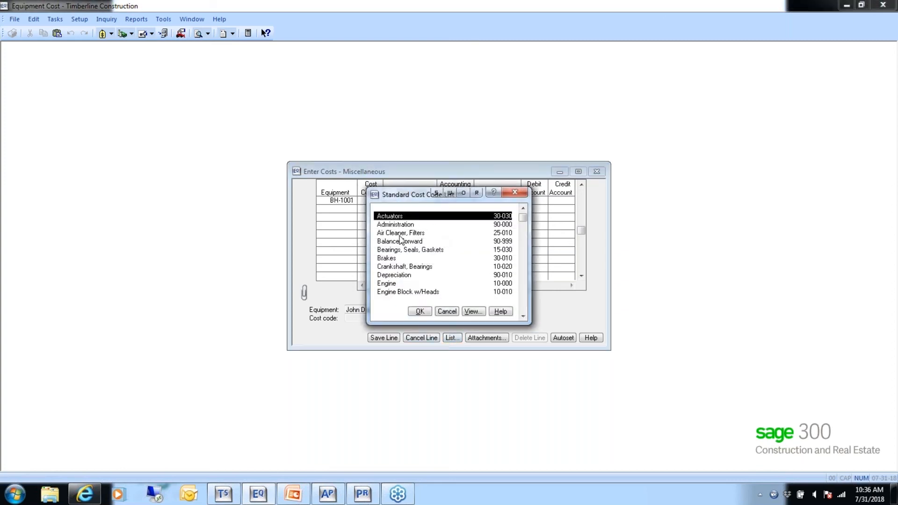
click(388, 260)
double_click(388, 260)
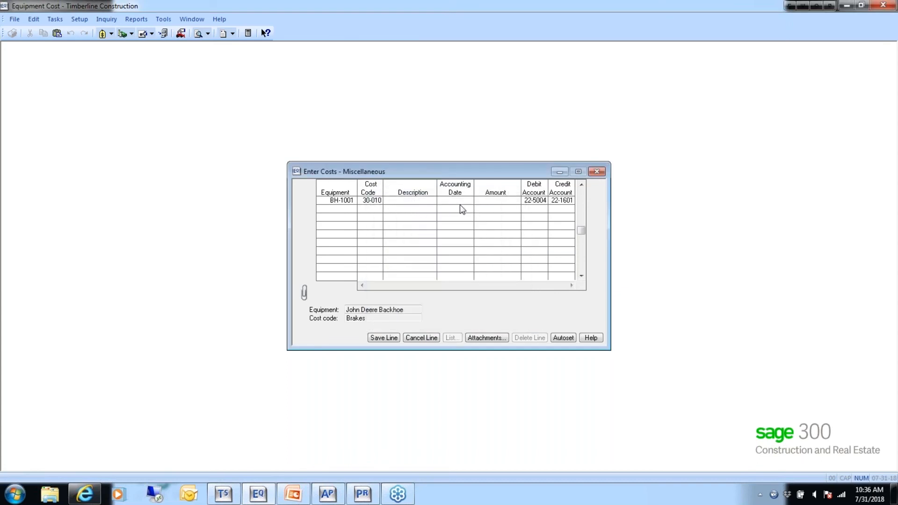
- Change the backhoe line's cost code to Depreciation, 90-010
click(372, 201)
click(451, 338)
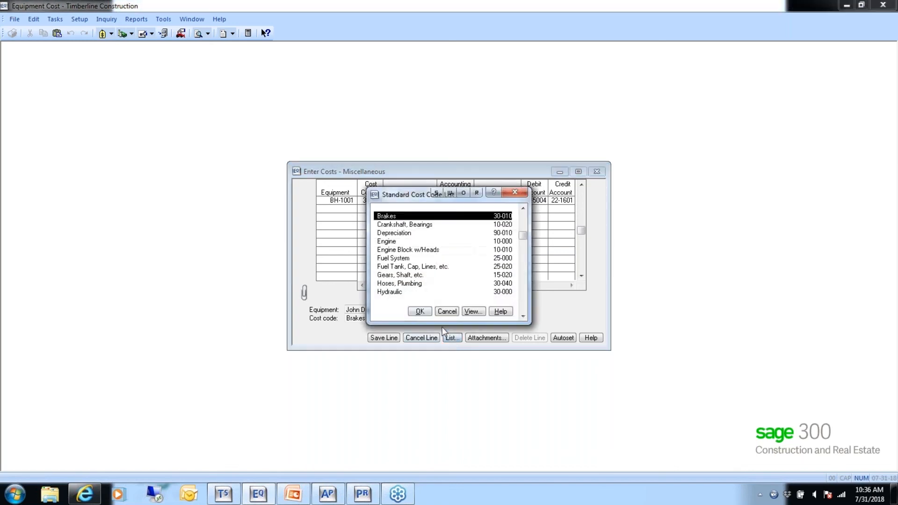
click(470, 312)
click(458, 277)
double_click(405, 233)
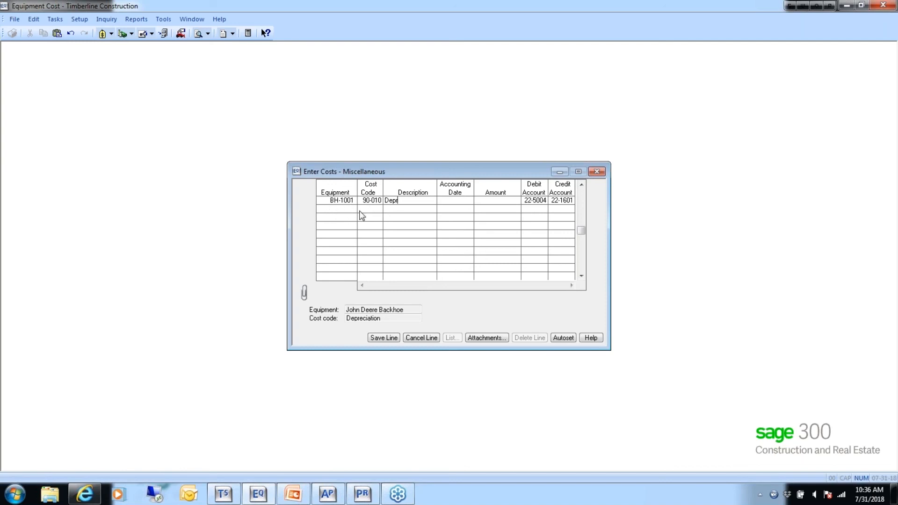
- Complete the line with description Depr, accounting date 5-31-2015 and amount 150.00, keep the default accounts, and finish the entry with its printout
key(Tab)
text(053115)
key(Tab)
text(150.00)
key(Tab)
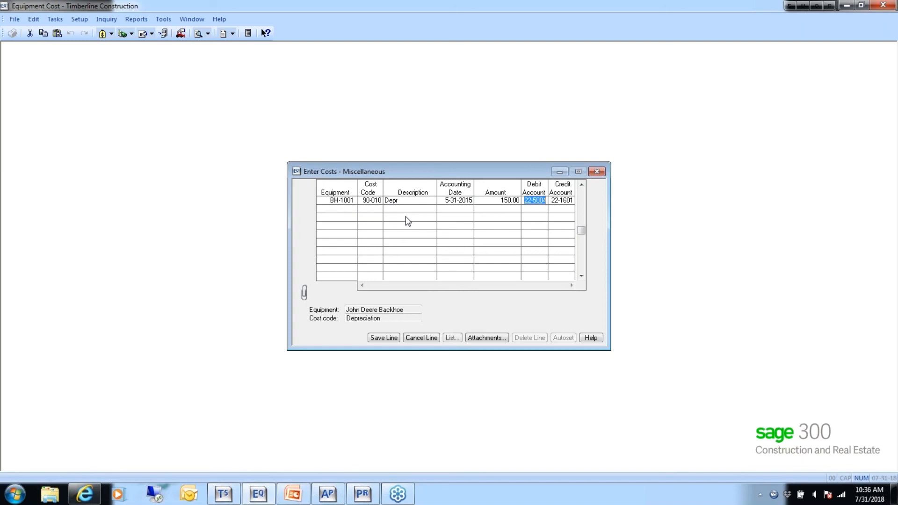
key(Tab)
key(Tab)
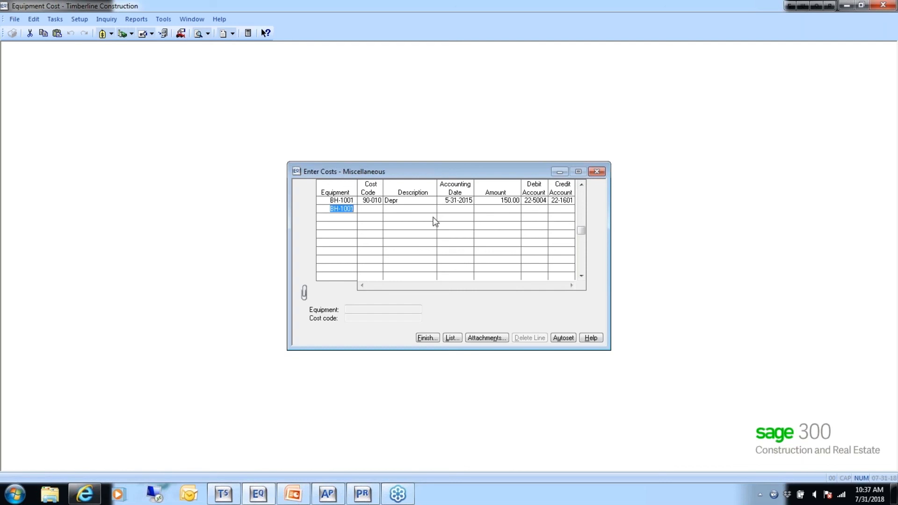
click(424, 339)
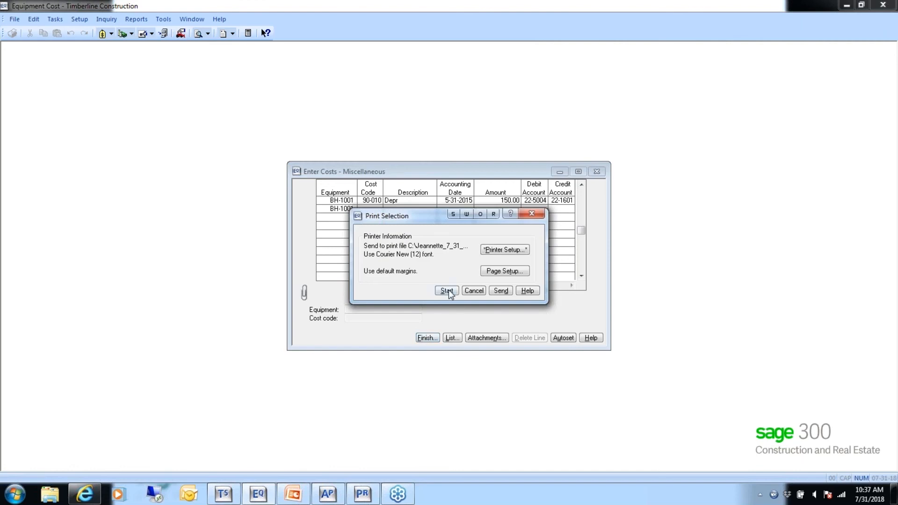
click(453, 288)
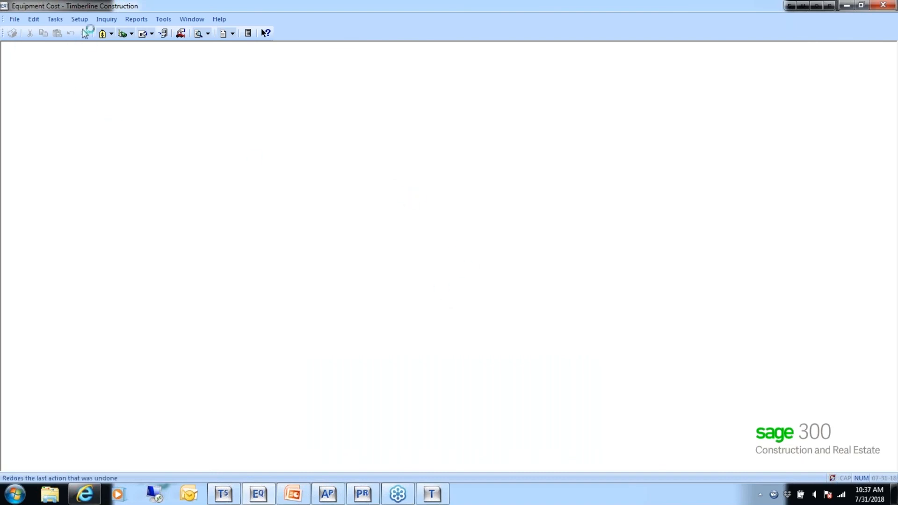
- Start a Standard cost entry for the Blade, MS-1003, with cost code 15-030, Bearings, Seals, Gaskets
click(54, 20)
mouse_move(86, 33)
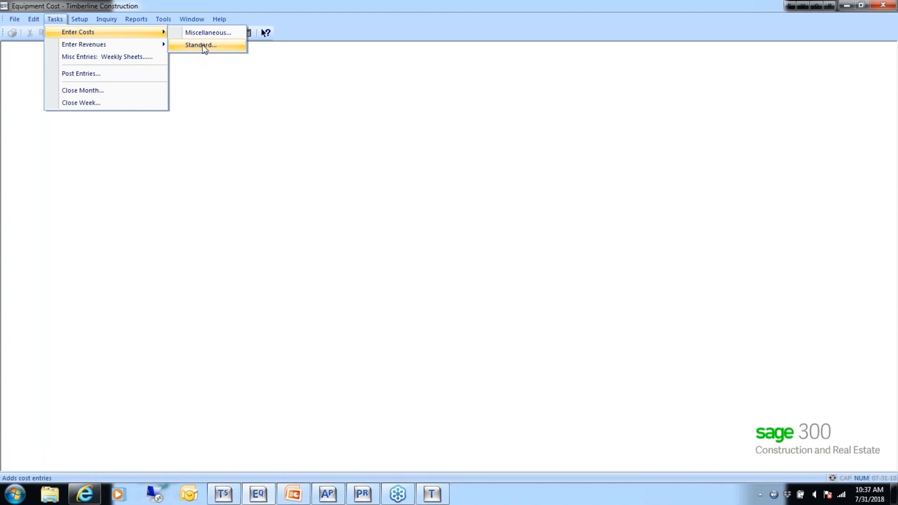
click(201, 45)
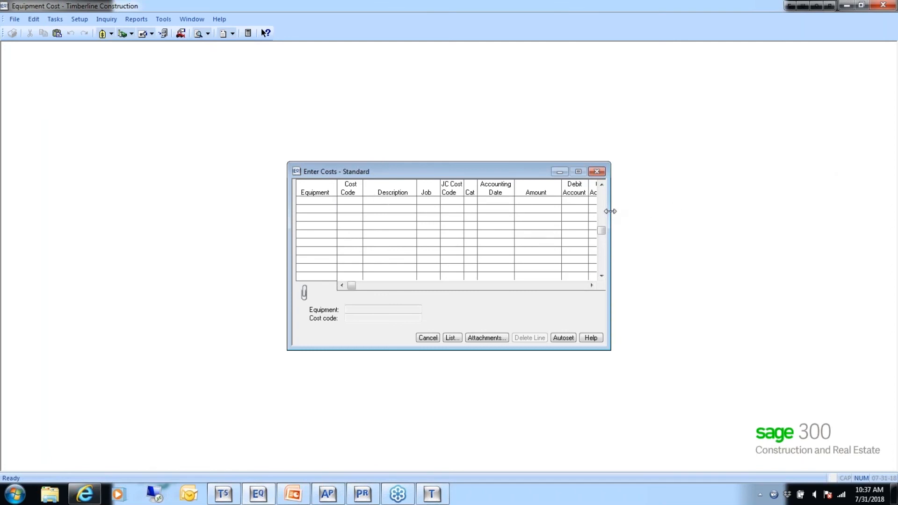
drag(610, 211, 647, 211)
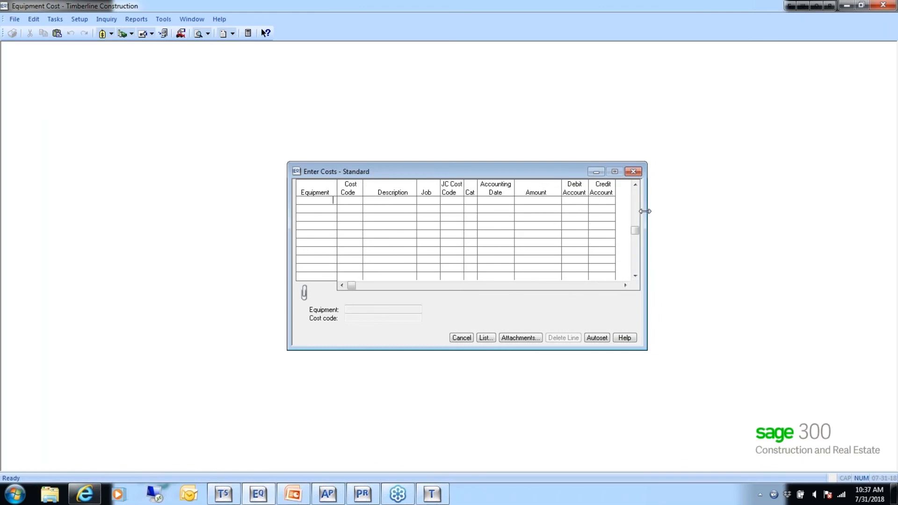
click(486, 337)
double_click(380, 233)
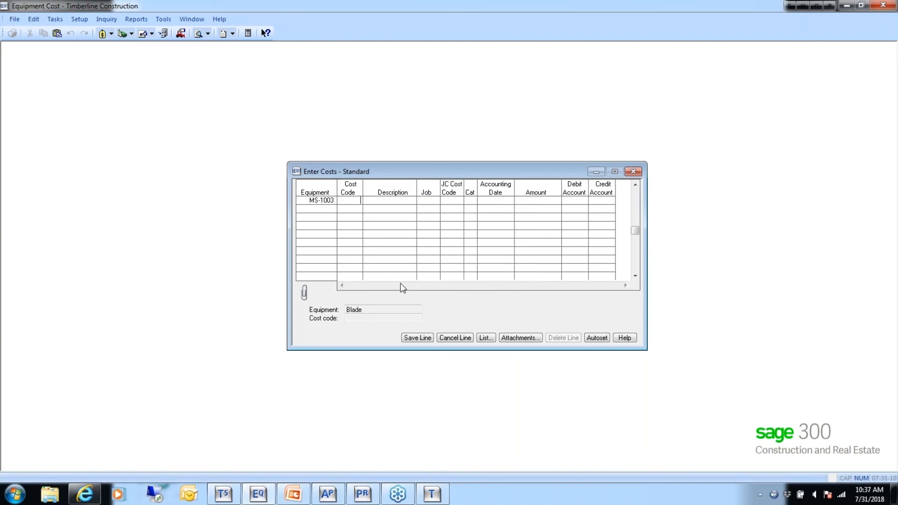
click(486, 337)
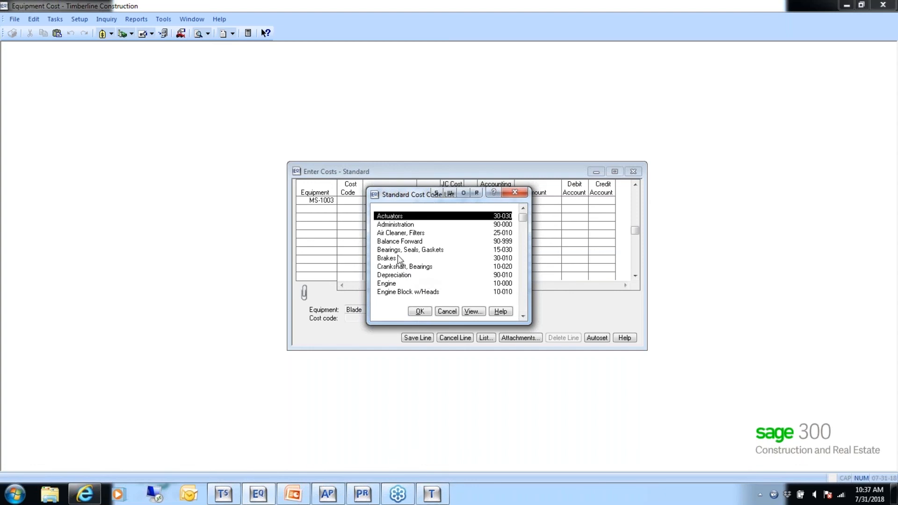
double_click(409, 253)
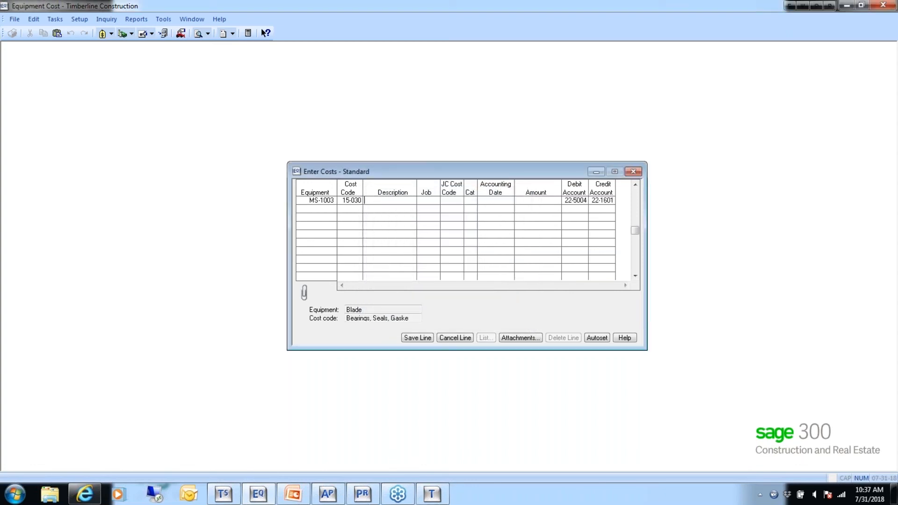
- Describe the Blade cost line as Broke and assign it to job 03-002, Clackamas Office Park #4
text(Broke)
key(Tab)
click(485, 338)
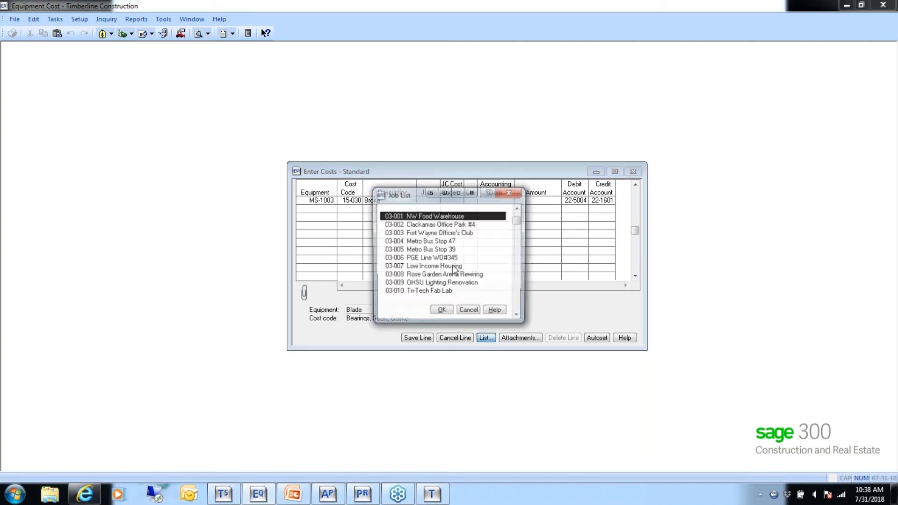
click(392, 226)
double_click(392, 226)
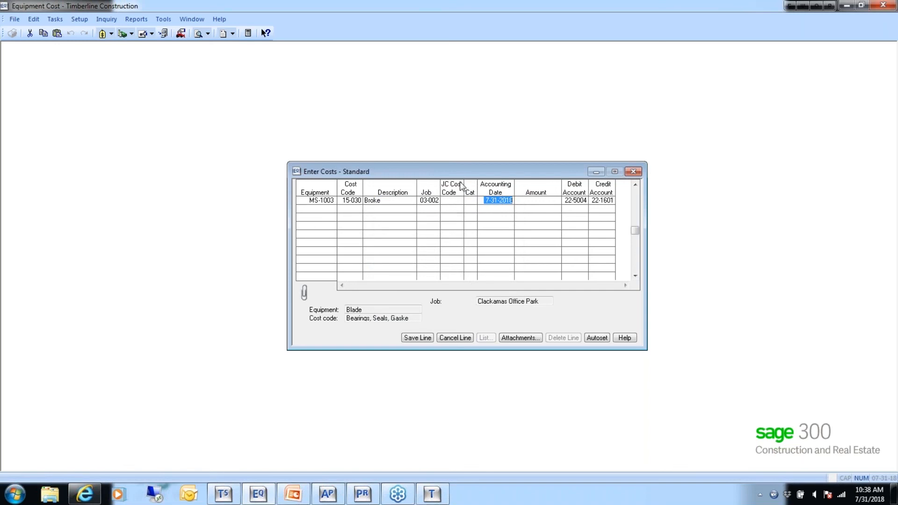
- Look through the job list again without changing the job, discard the Blade line and leave the Standard cost entry
click(427, 200)
click(487, 338)
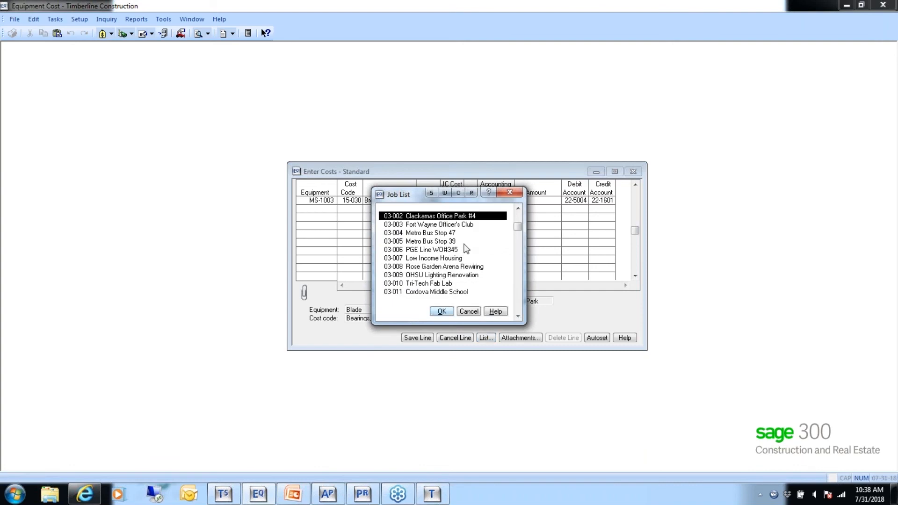
drag(411, 191, 377, 223)
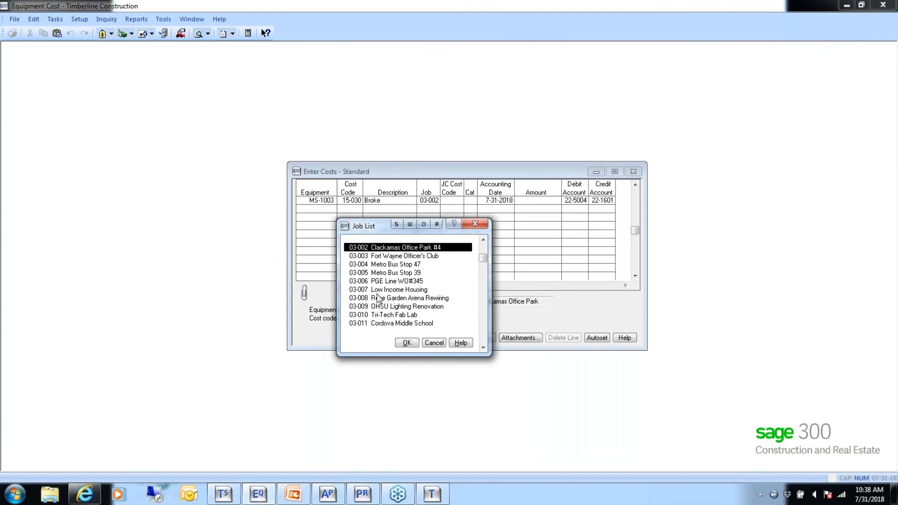
click(433, 344)
click(449, 338)
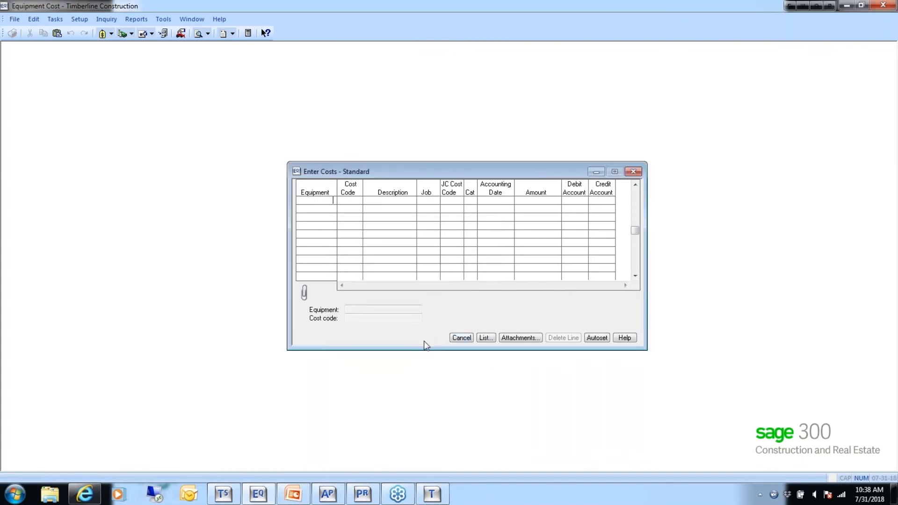
click(463, 339)
- Add standard cost code 91-999 with the description Job Charge to the Standard Cost Code Setup
click(79, 19)
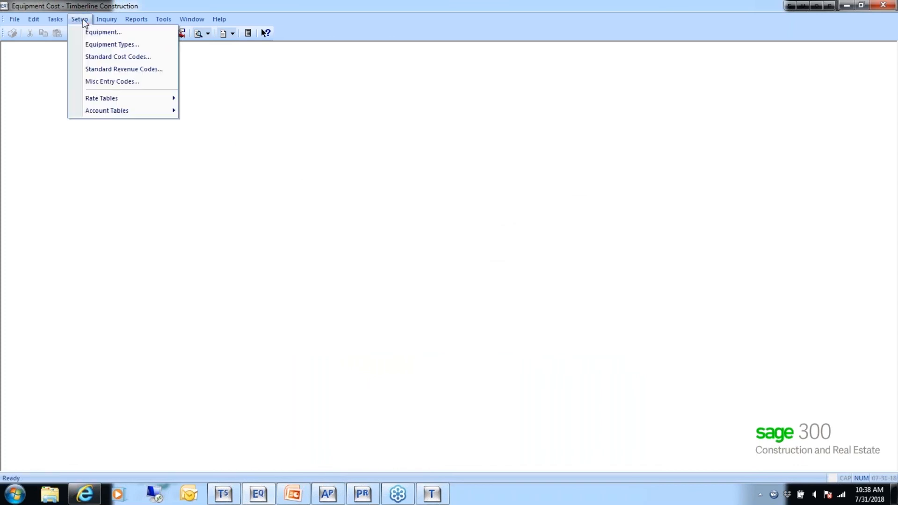
click(91, 60)
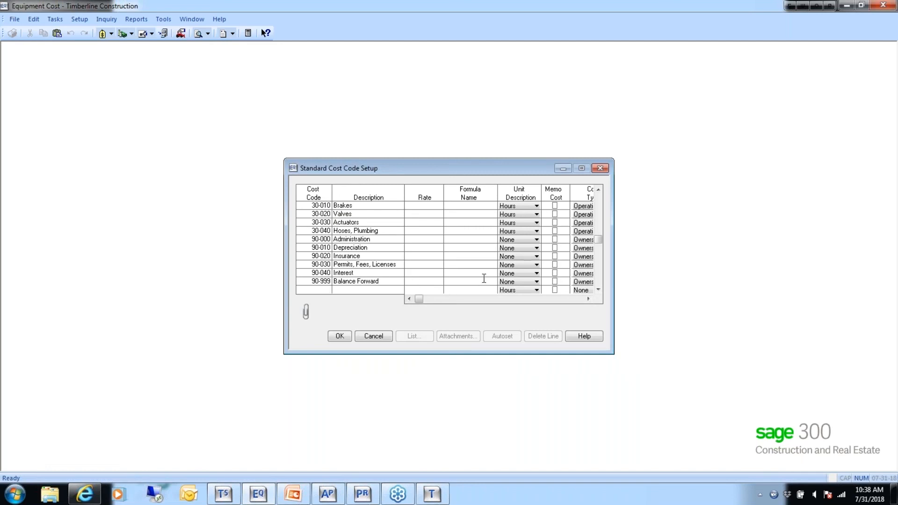
text(91-999)
key(Tab)
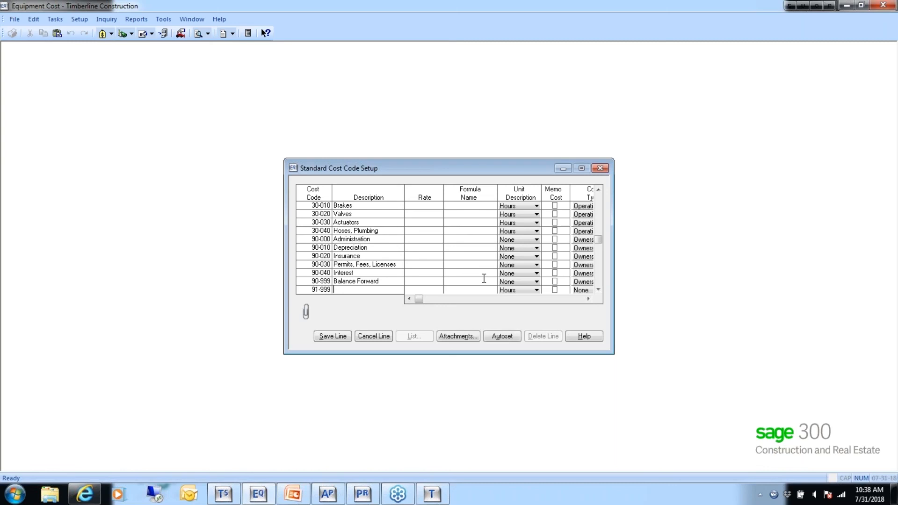
text(Job Charge)
- Set the unit description of cost code 91-999, Job Charge, to None, mark it as Memo Cost and save the Standard Cost Code Setup
key(Tab)
key(Tab)
click(537, 291)
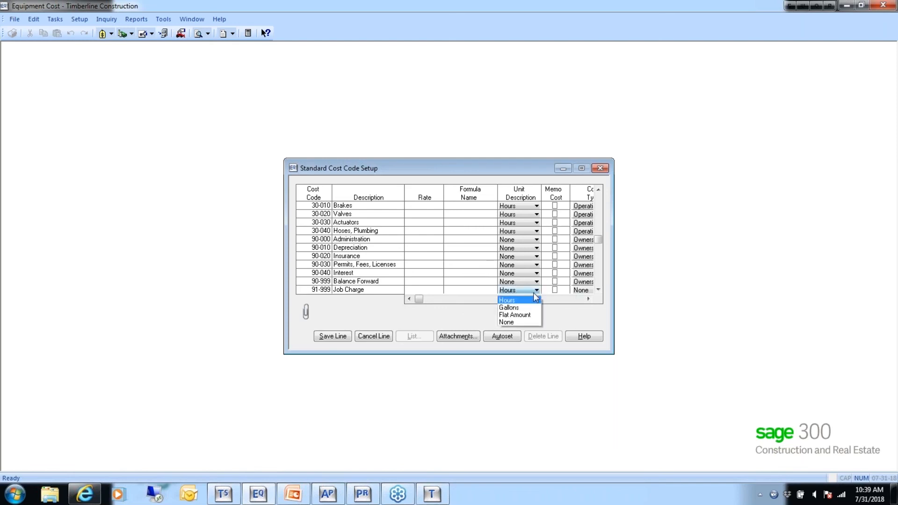
click(516, 322)
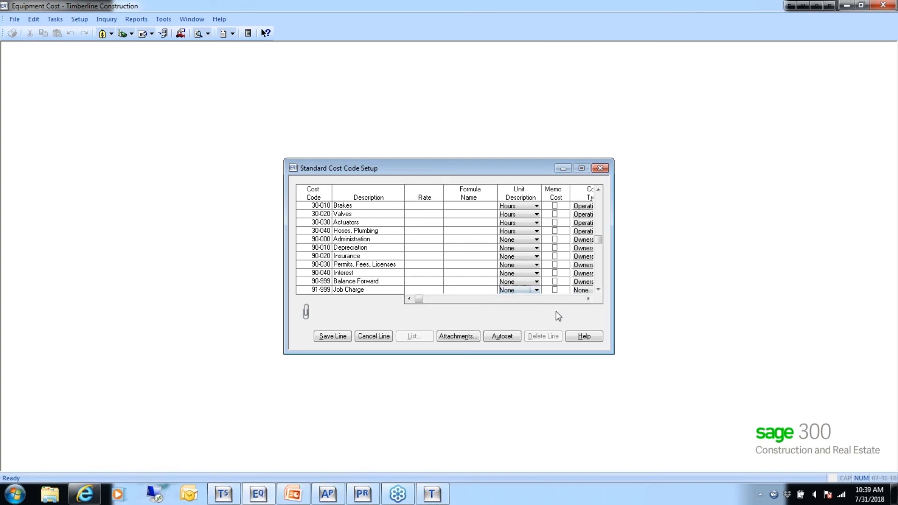
click(555, 290)
click(555, 296)
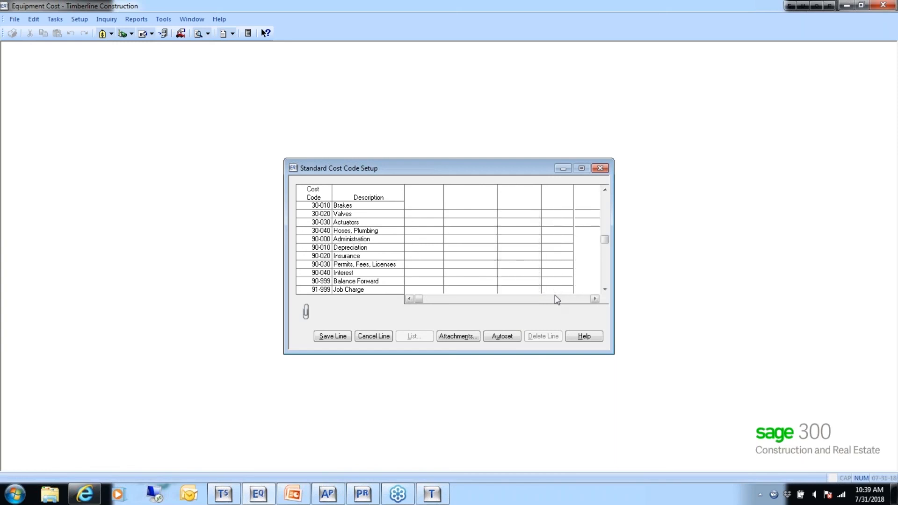
key(Tab)
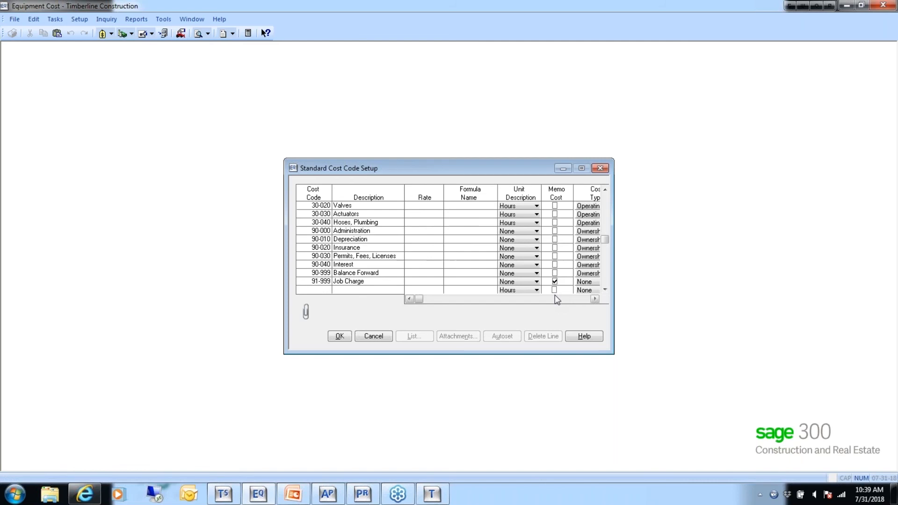
click(340, 336)
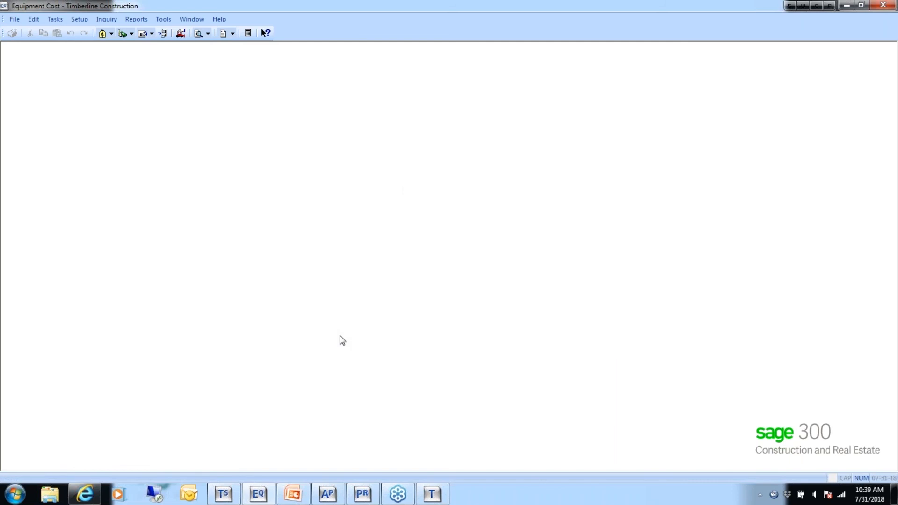
- Start a Standard cost entry for the Blade, MS-1003, with cost code 91-999, Job Charge
click(55, 18)
mouse_move(58, 32)
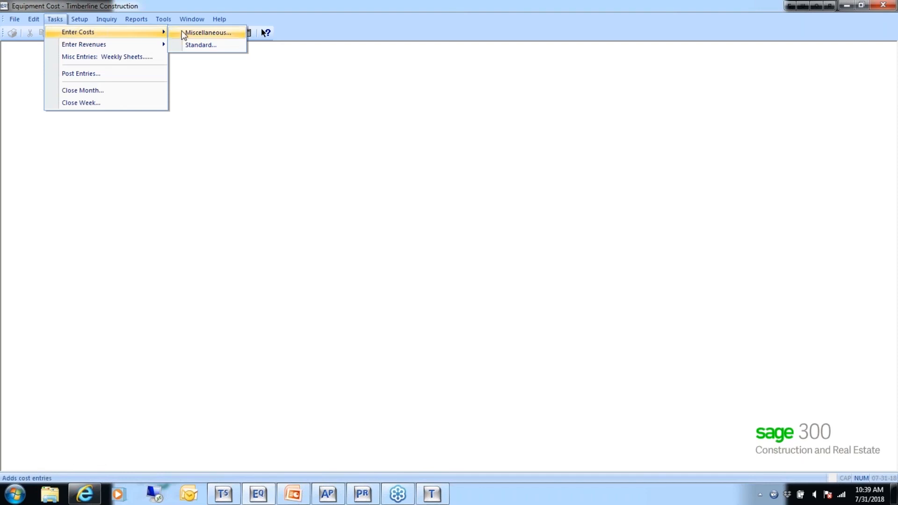
click(202, 45)
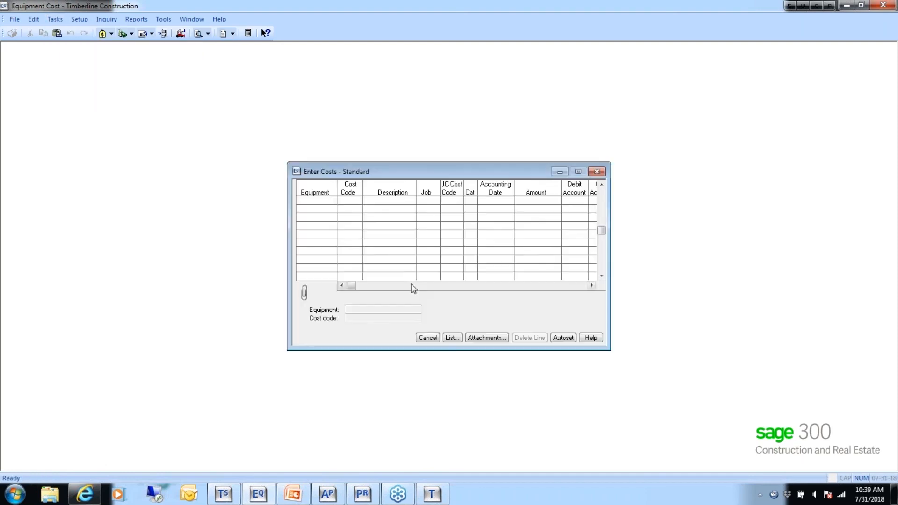
click(450, 337)
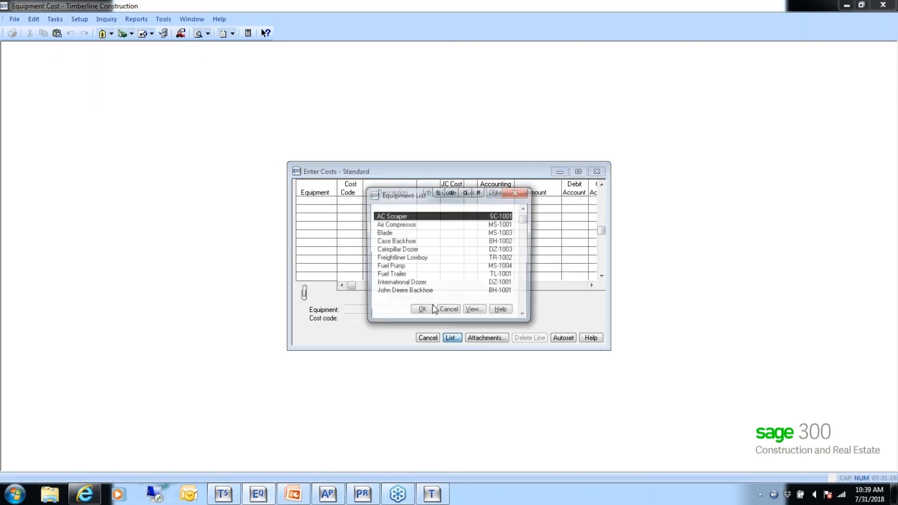
double_click(390, 233)
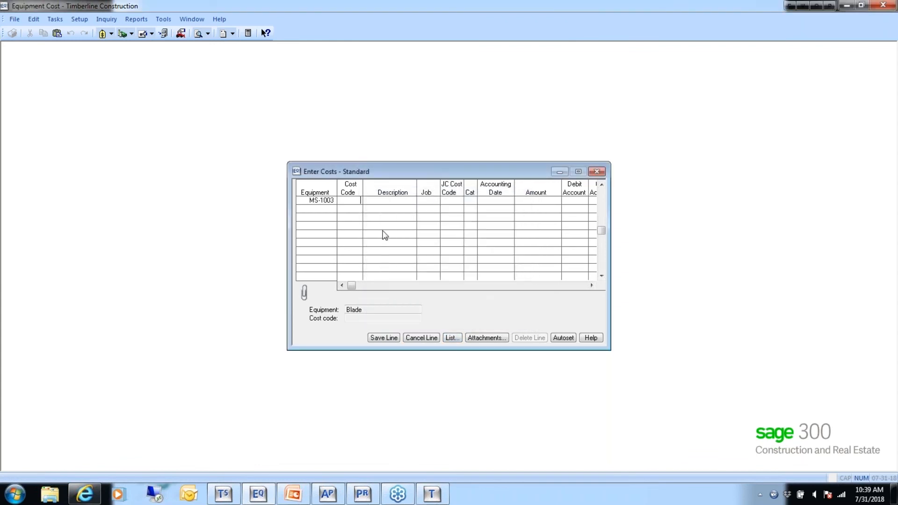
click(451, 338)
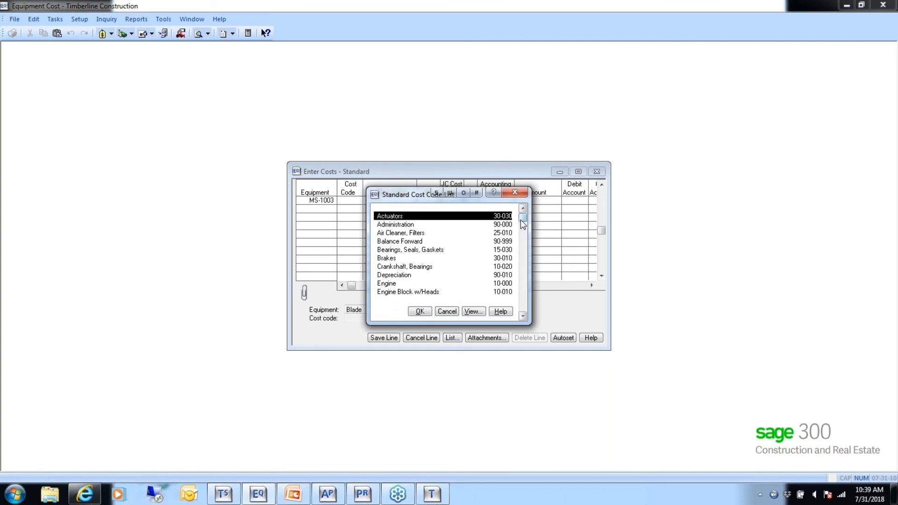
key(f)
double_click(404, 283)
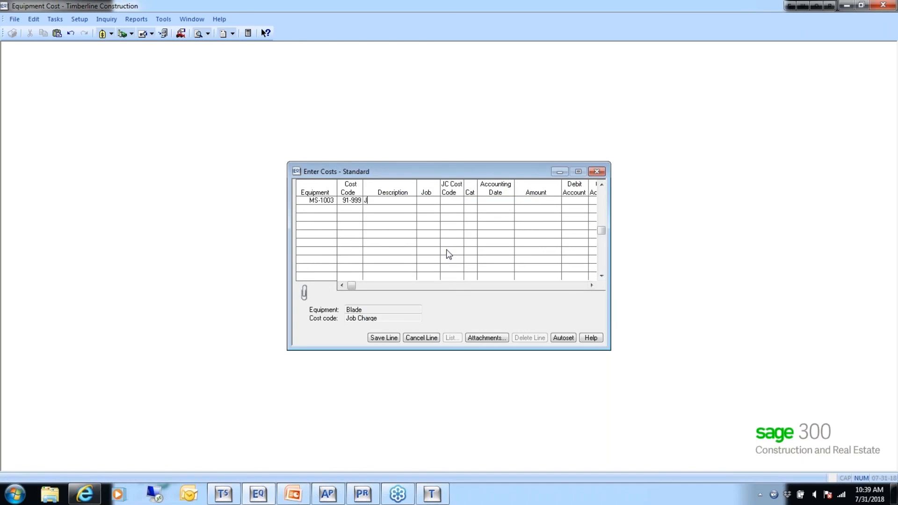
- Describe the Blade cost line as Broke and assign it to job 03-001, NW Food Warehouse
text(Borke)
key(BackSpace)
key(BackSpace)
key(BackSpace)
key(BackSpace)
text(roke)
key(Tab)
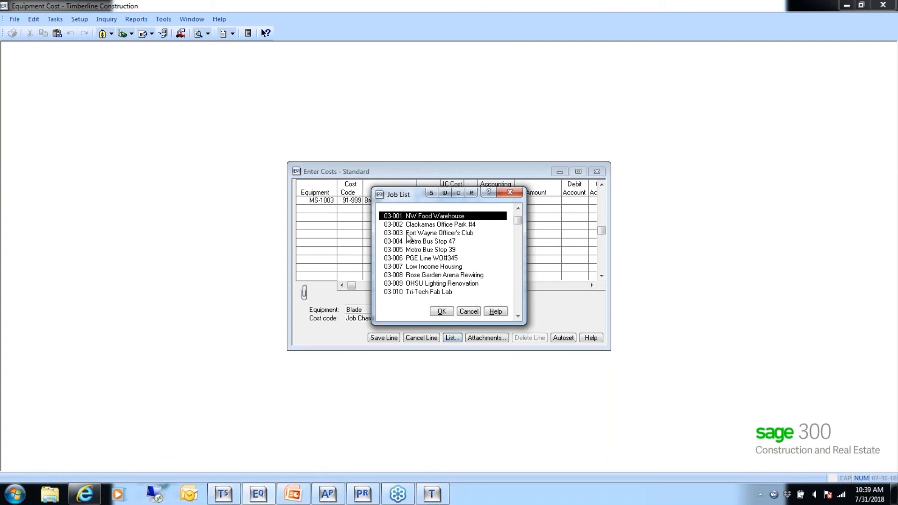
double_click(411, 217)
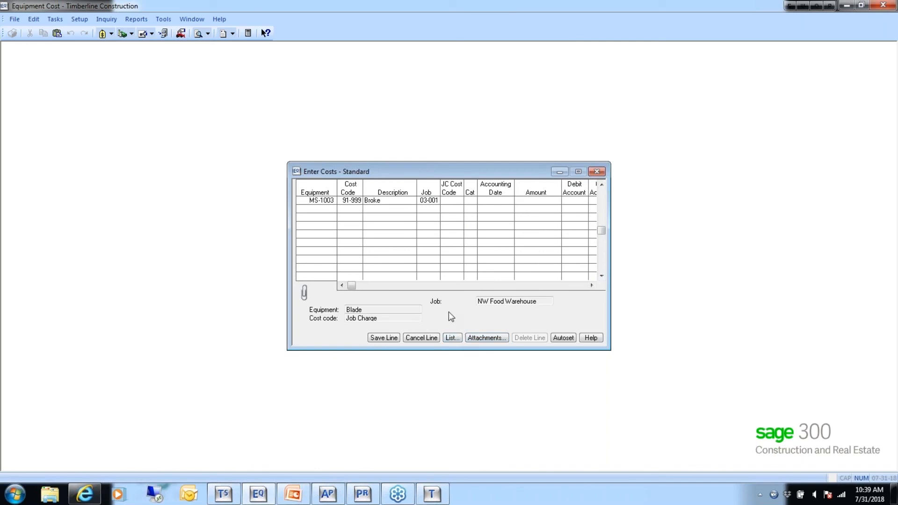
- Assign JC cost code 2-220, Excavate & Backfill, and category E, Equipment, to the Blade cost line
click(449, 338)
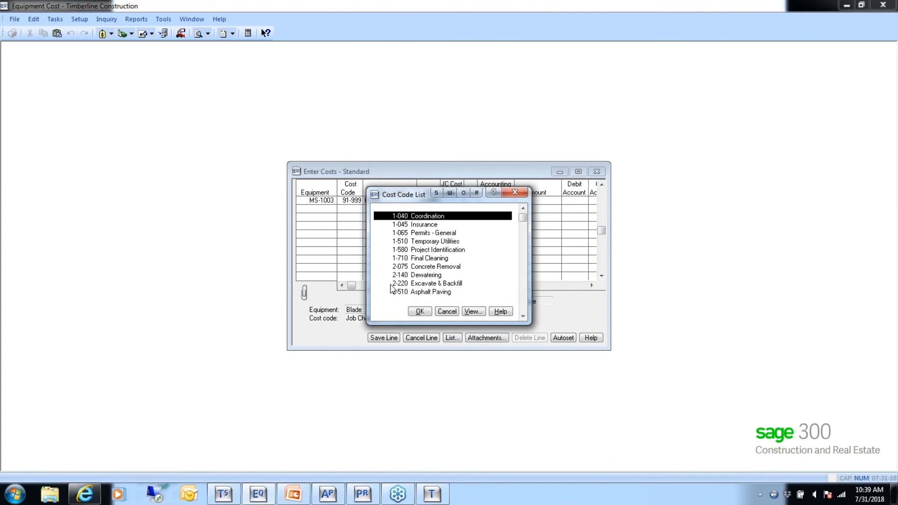
double_click(422, 284)
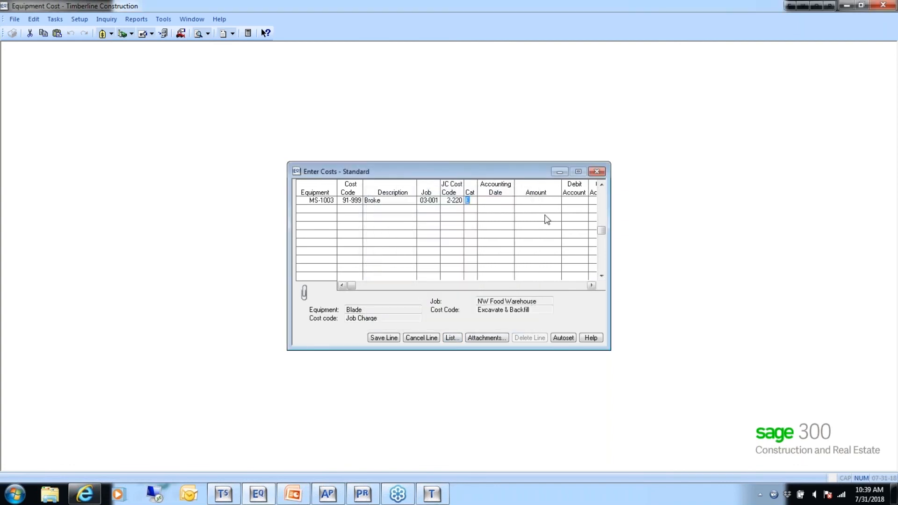
click(452, 337)
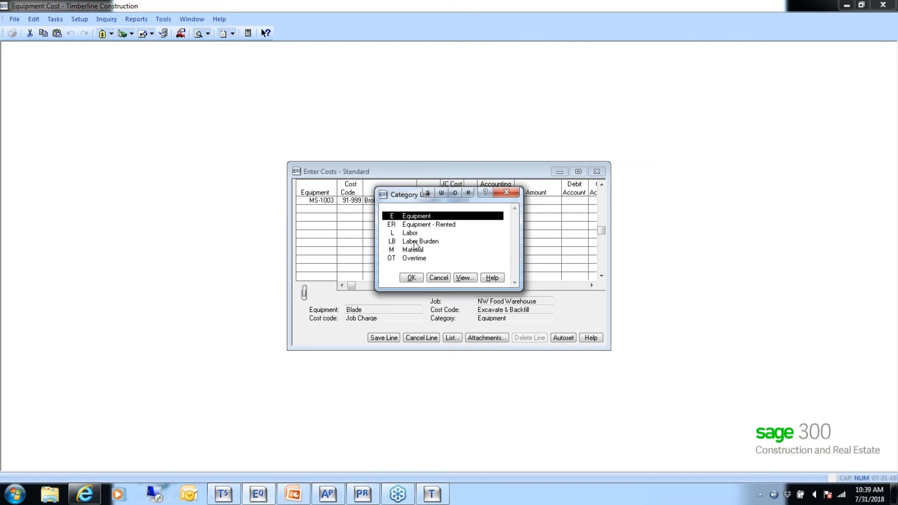
click(415, 280)
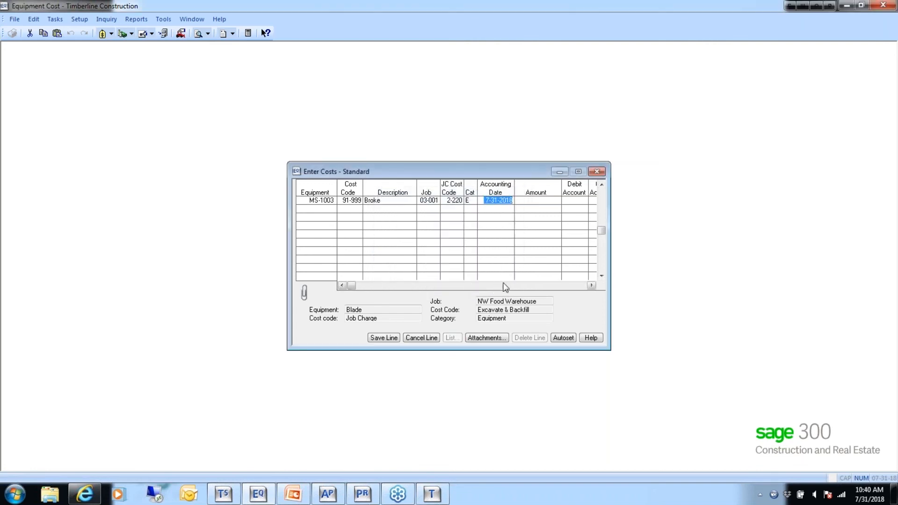
- Set the accounting date to 5-31-2015 and the amount to 1,000.00, accept the default debit and credit accounts and save the line
text(053115)
key(Tab)
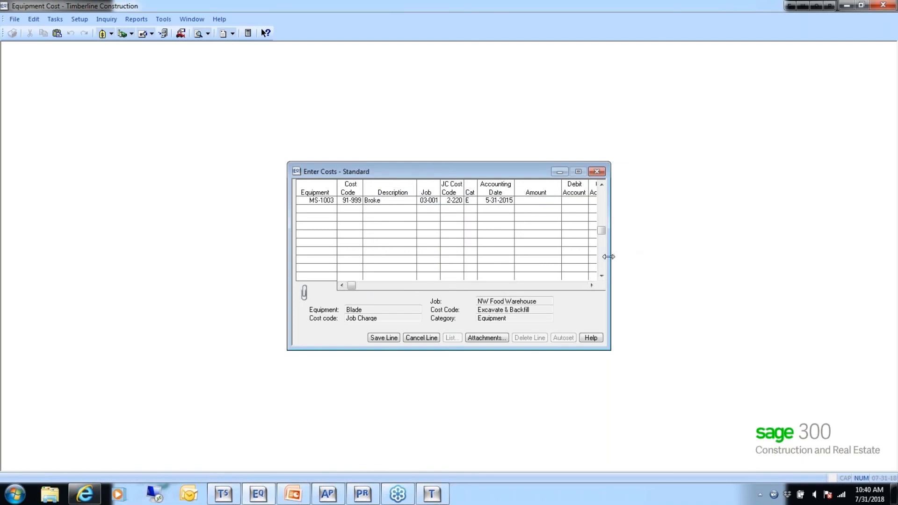
drag(611, 256, 665, 260)
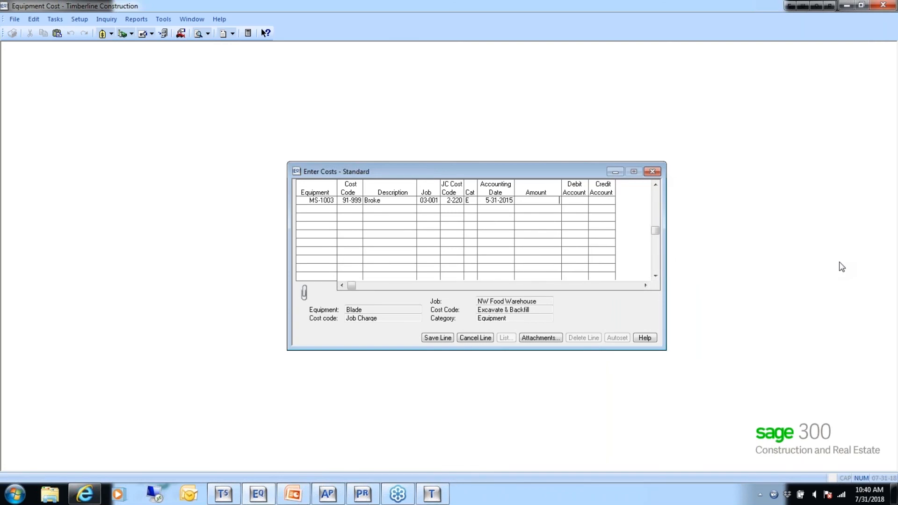
text(0.00)
key(Tab)
key(Tab)
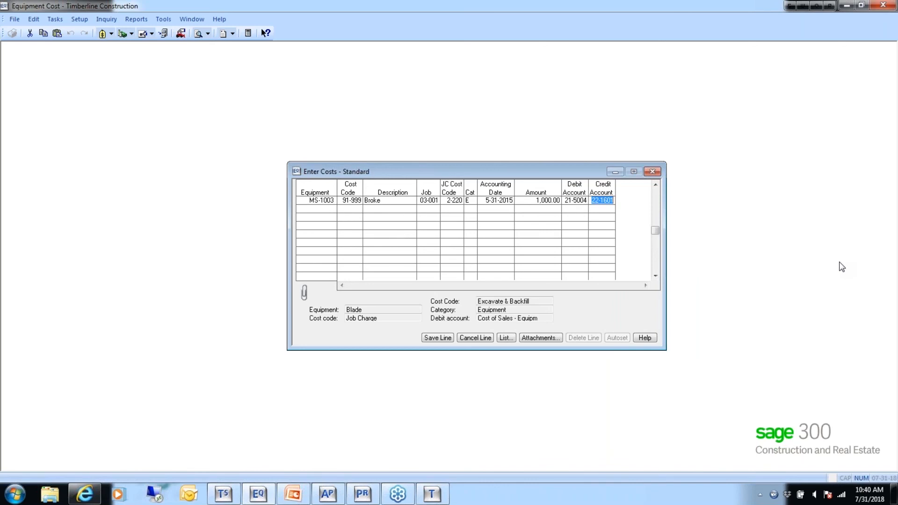
key(Tab)
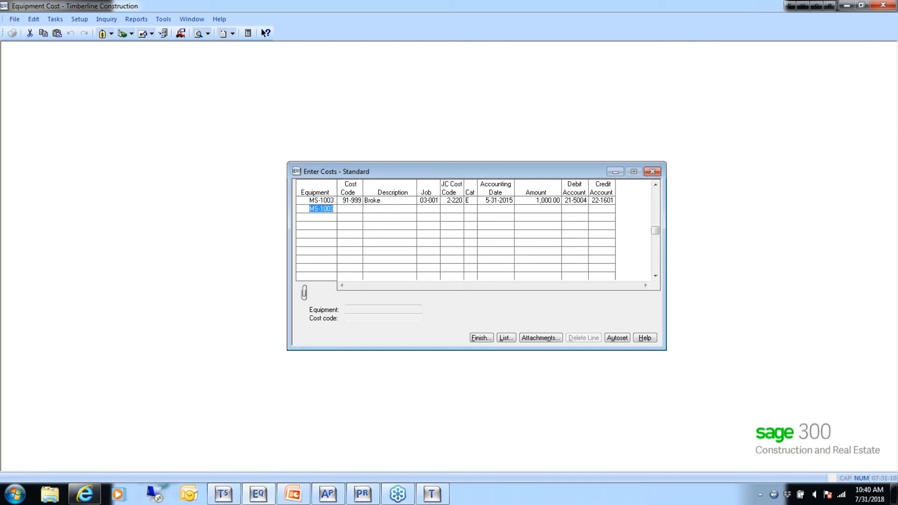
- Finish the Standard cost entry with the existing print settings and check its processing status in Background Tasks
click(482, 339)
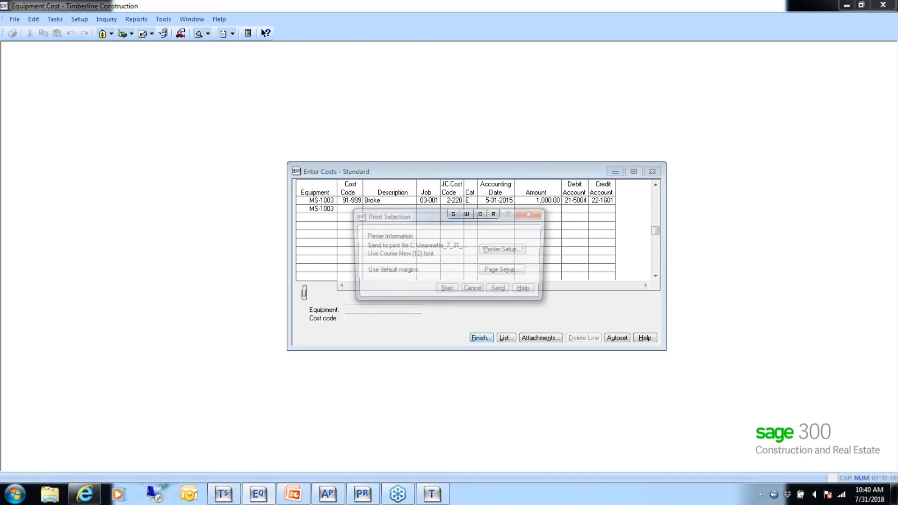
click(446, 291)
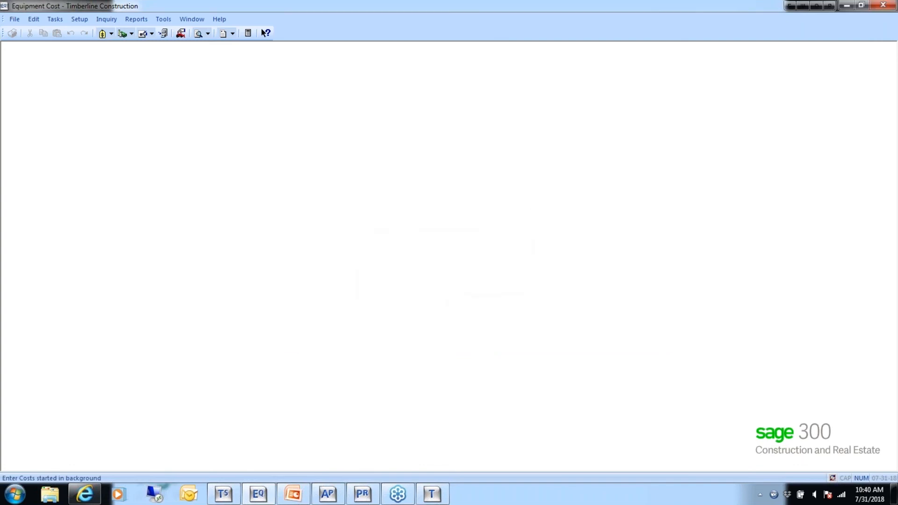
click(434, 491)
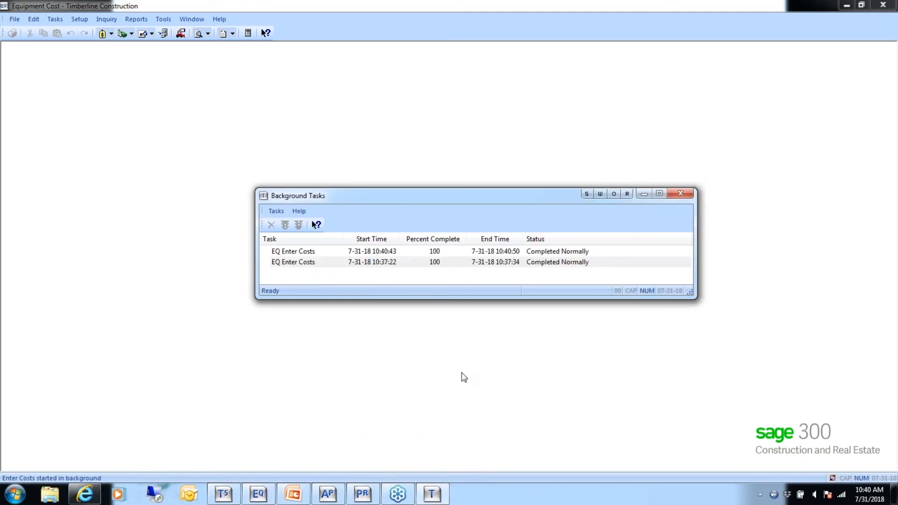
click(269, 211)
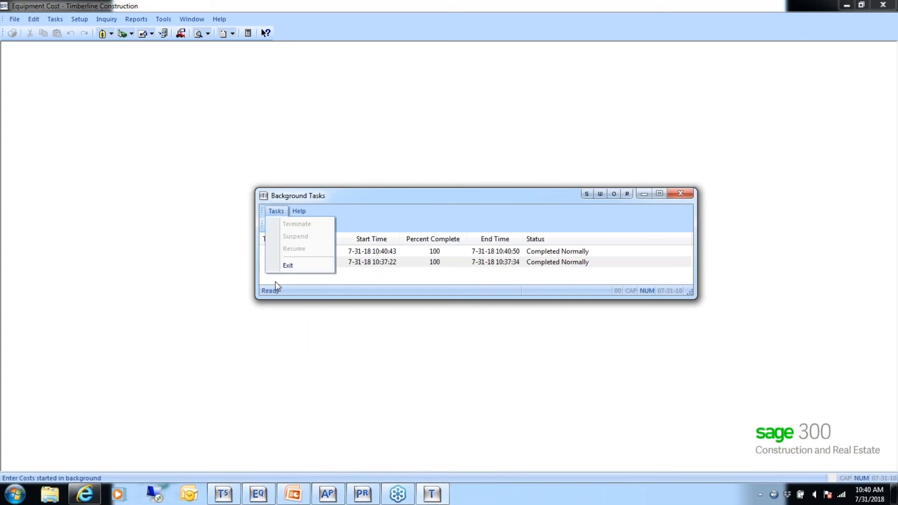
click(286, 265)
- Open the cost codes of the Blade, MS-1003, in Equipment Setup
click(77, 18)
click(92, 34)
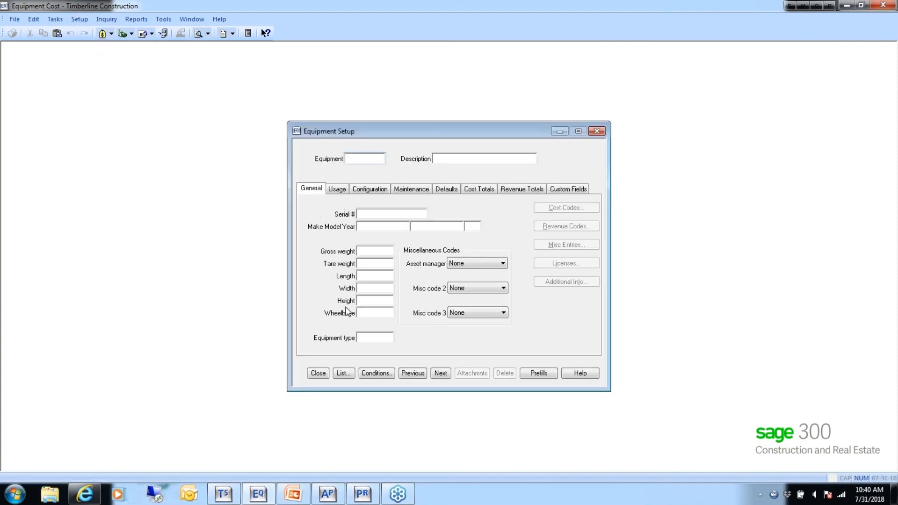
click(344, 374)
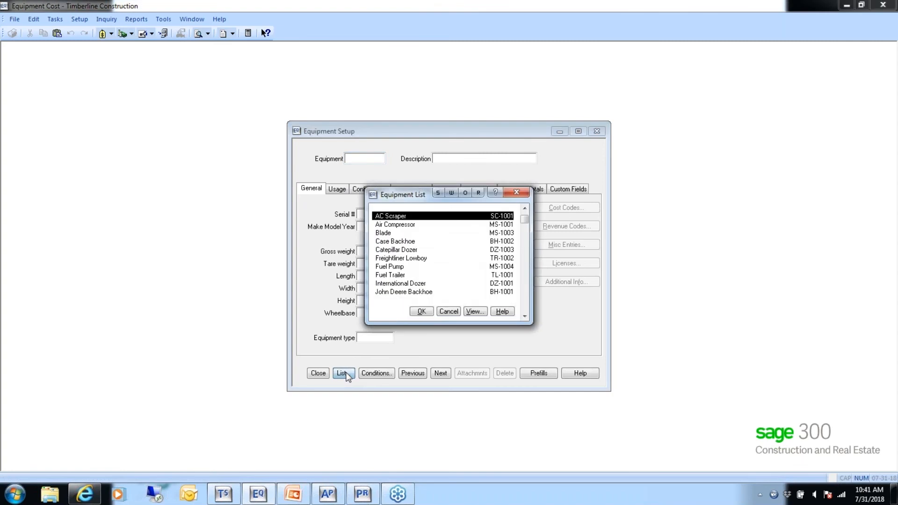
click(383, 233)
double_click(383, 234)
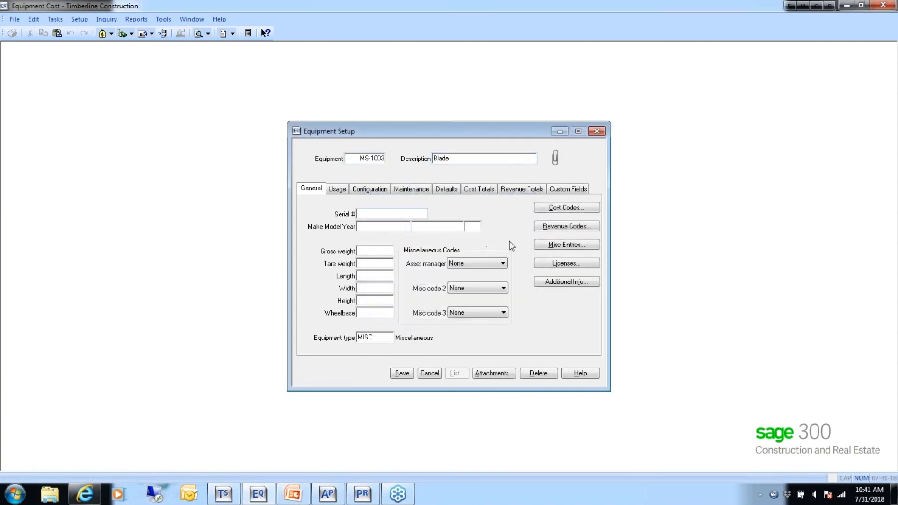
click(566, 208)
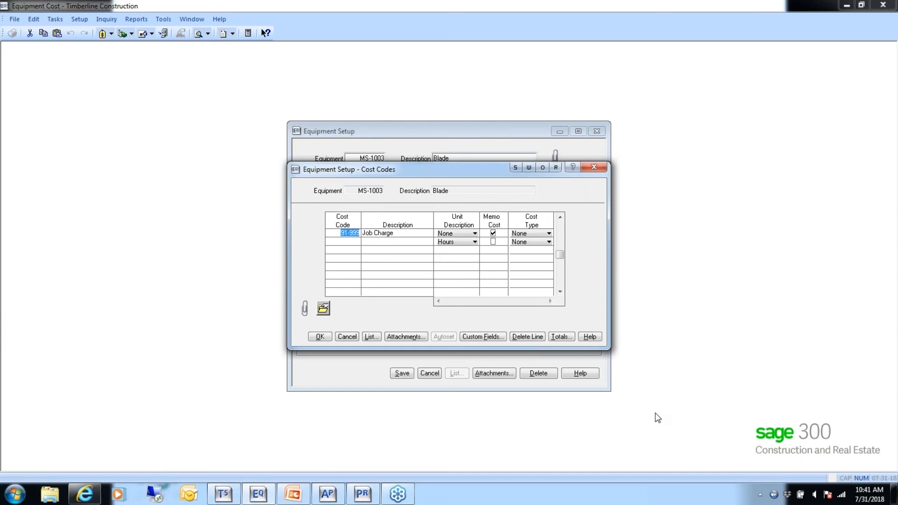
- Examine the Blade's cost totals for code 91-999, Job Charge, and leave Equipment Setup without saving changes
click(563, 337)
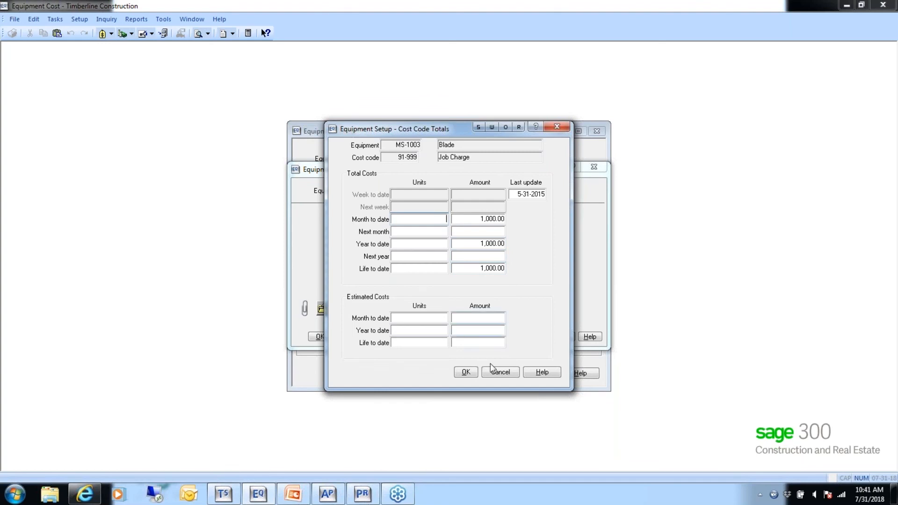
click(467, 374)
click(500, 374)
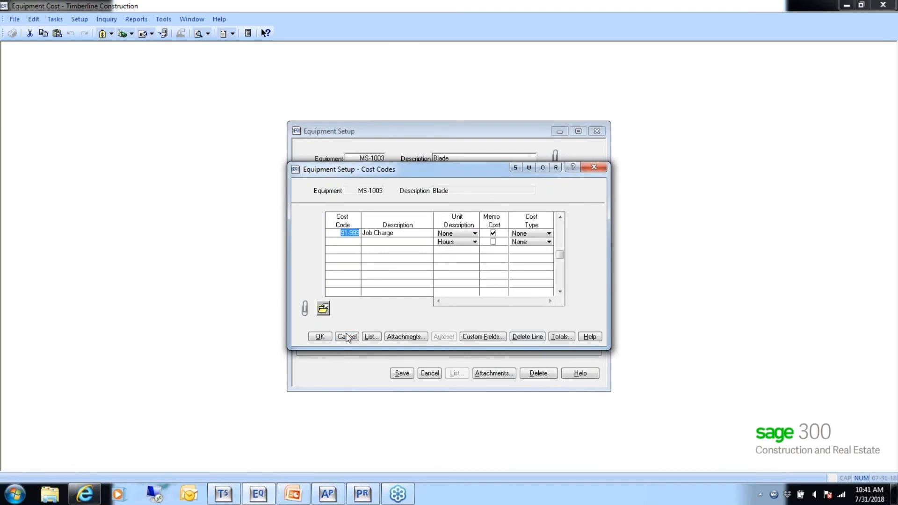
click(349, 337)
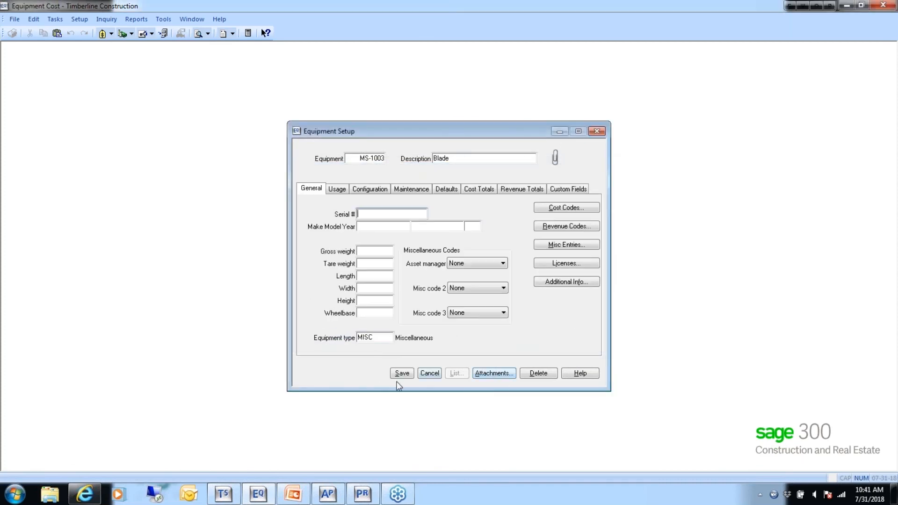
click(430, 373)
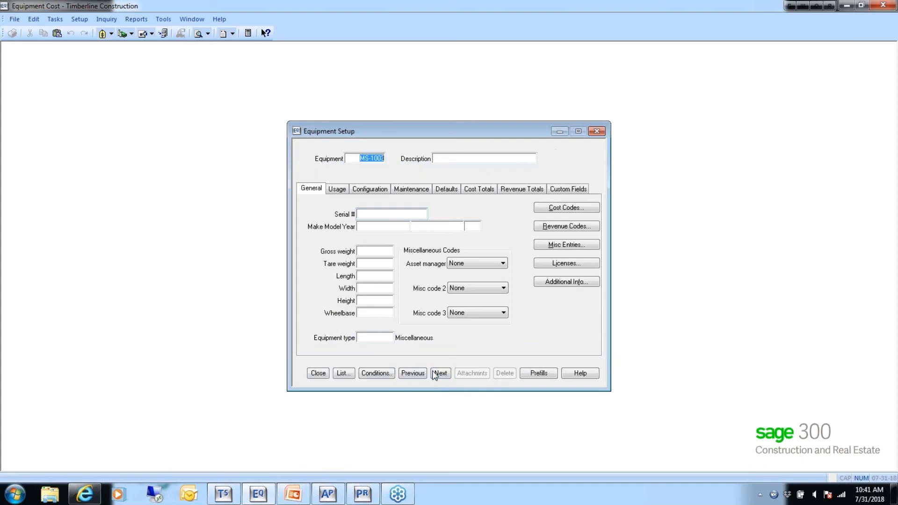
click(319, 373)
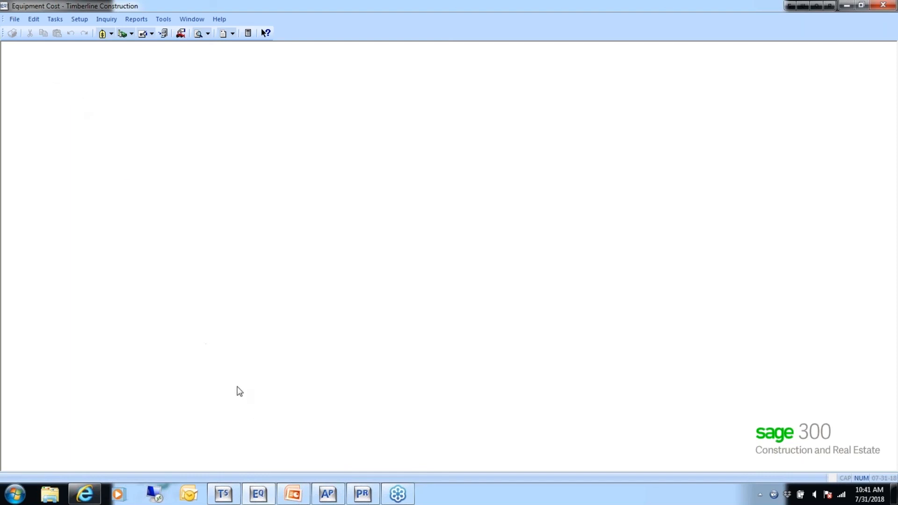
- Start an internal revenue entry for the John Deere Backhoe, BH-1001, with revenue code 1, Hourly
click(83, 22)
mouse_move(48, 22)
mouse_move(70, 46)
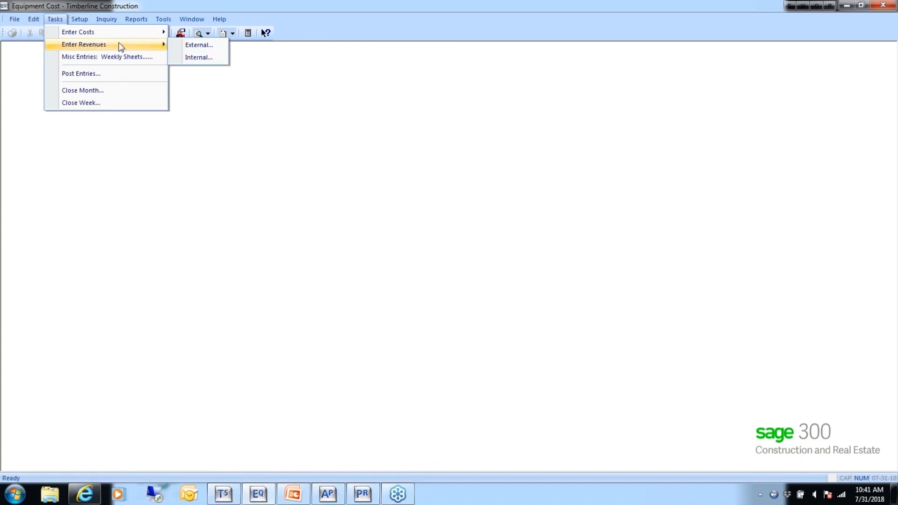
click(199, 56)
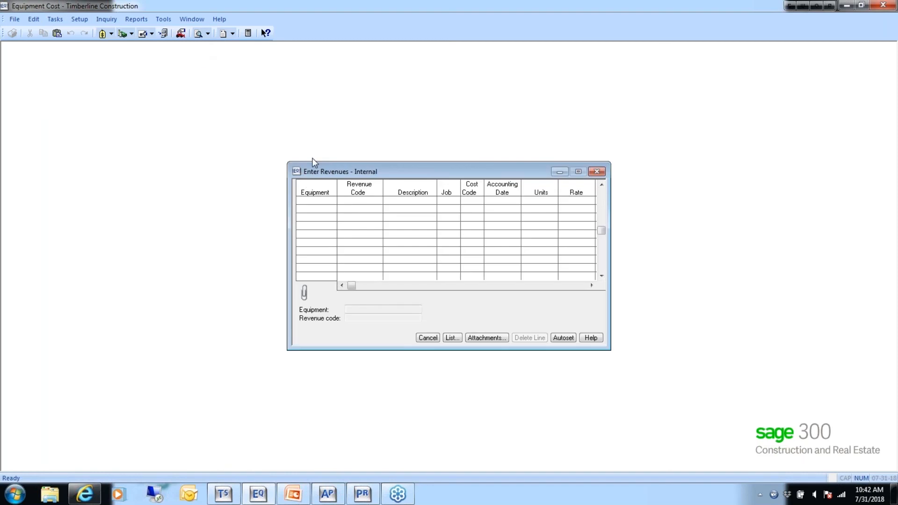
click(452, 338)
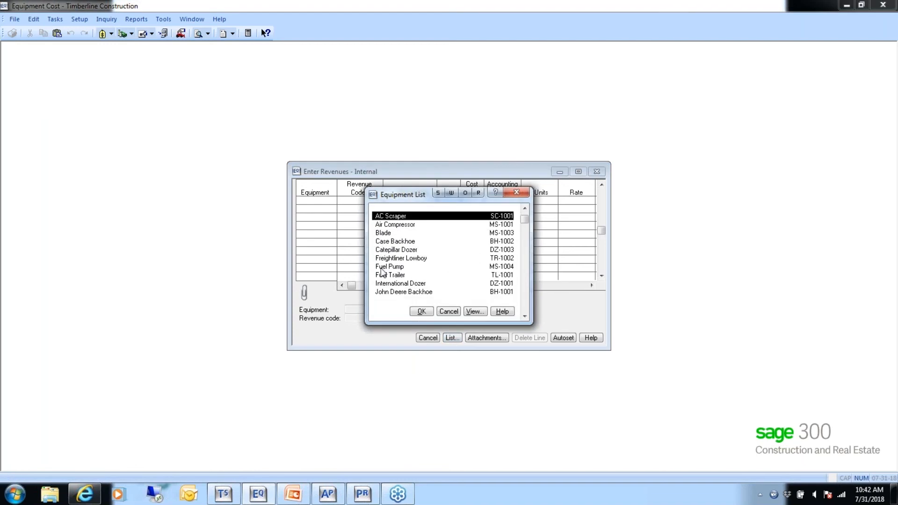
click(393, 293)
double_click(393, 293)
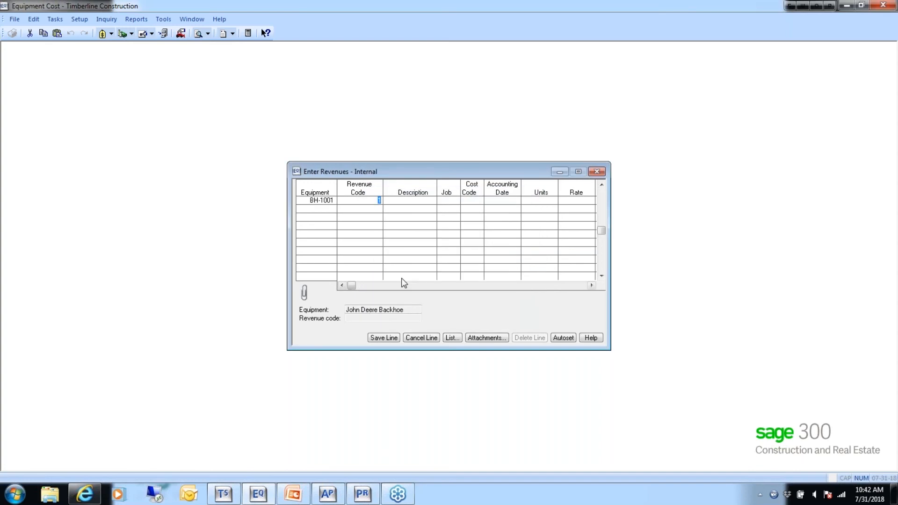
key(Tab)
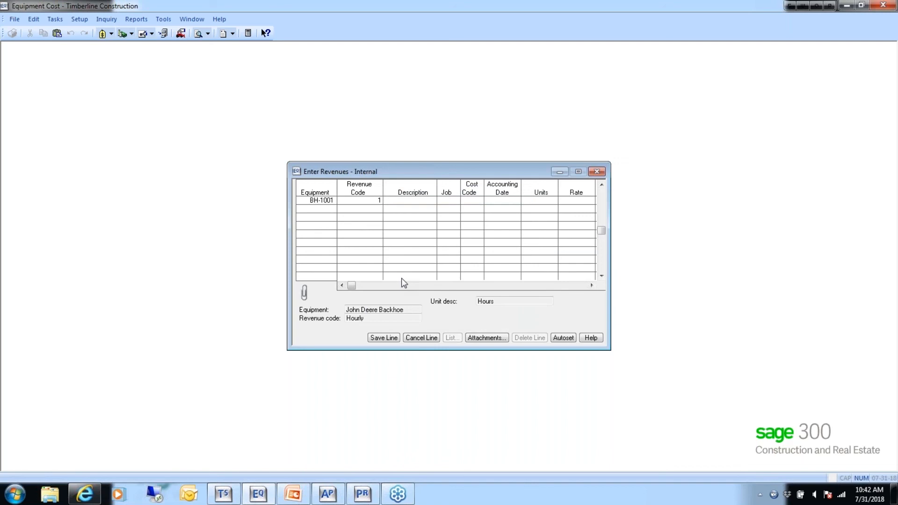
- Describe the entry as Revenue and assign it to job 03-001 with cost code 2-220, Excavate & Backfill
text(Revenue)
key(Tab)
text(03-001)
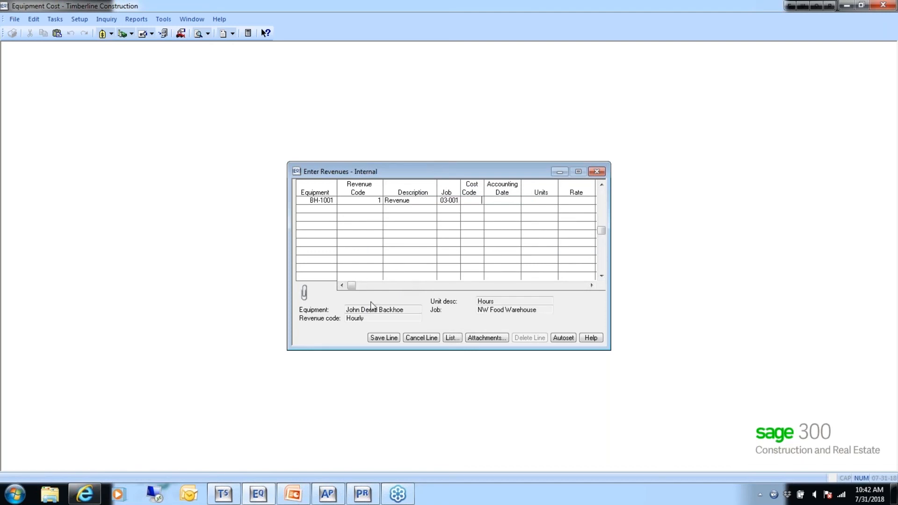
click(451, 338)
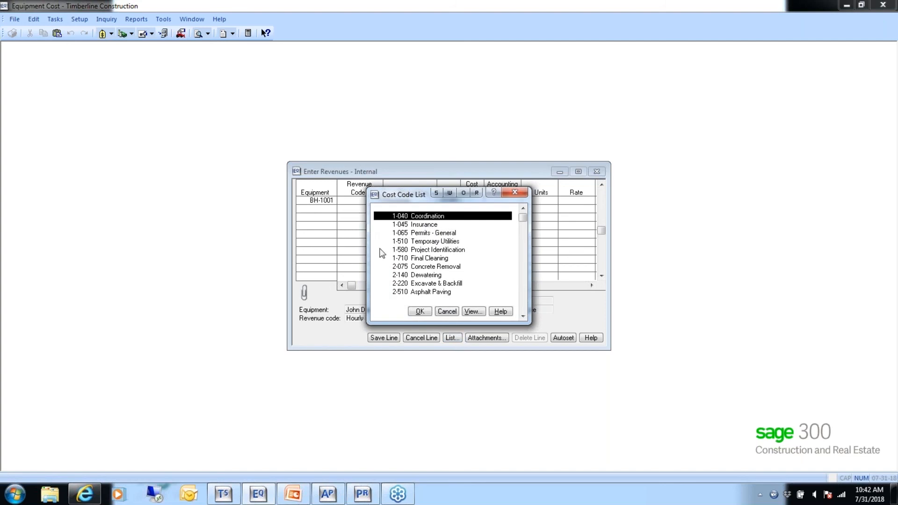
click(412, 283)
click(419, 311)
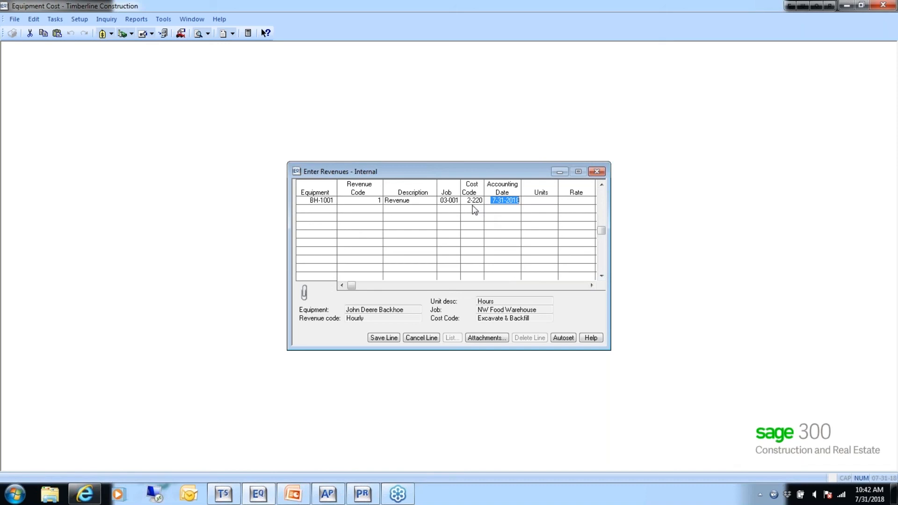
- Set the accounting date to 5-31-2015 and the units to 8.0000, check the rate and amount columns, and cancel the entry
key(Delete)
text(053115)
key(Return)
text(0000)
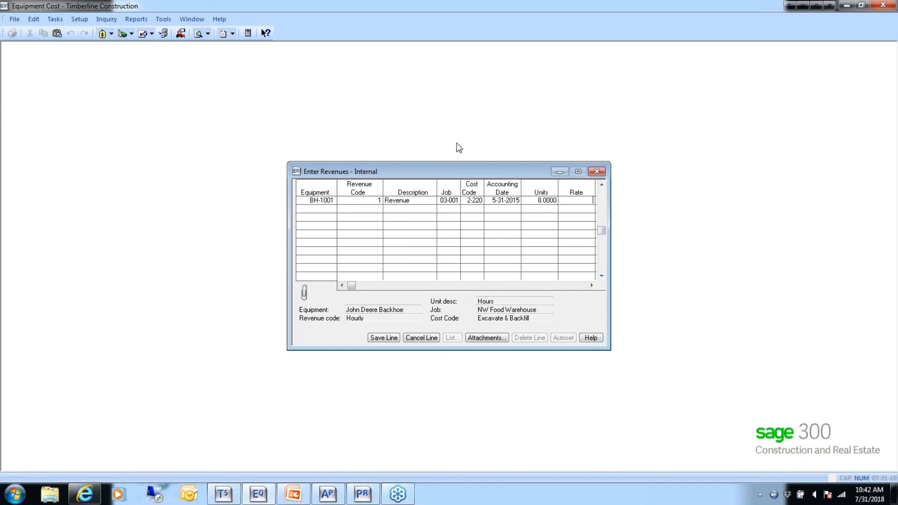
drag(612, 201, 721, 201)
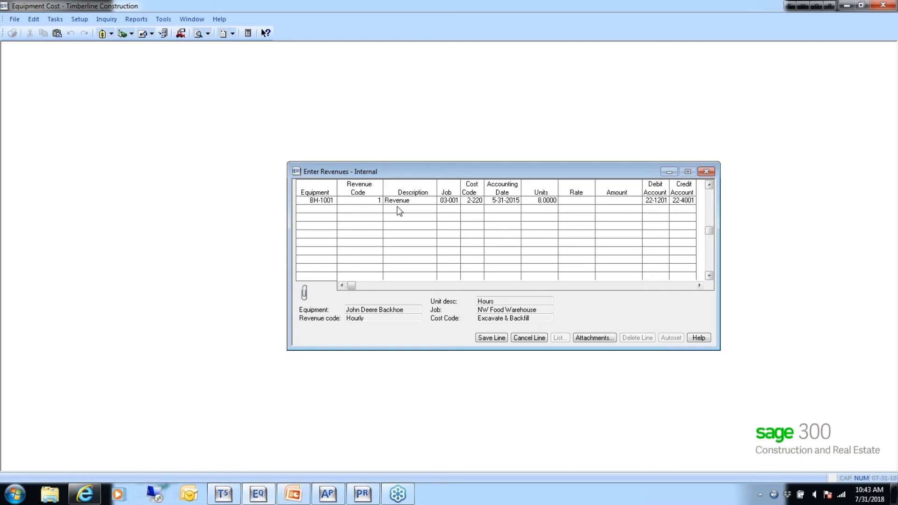
click(530, 338)
click(532, 338)
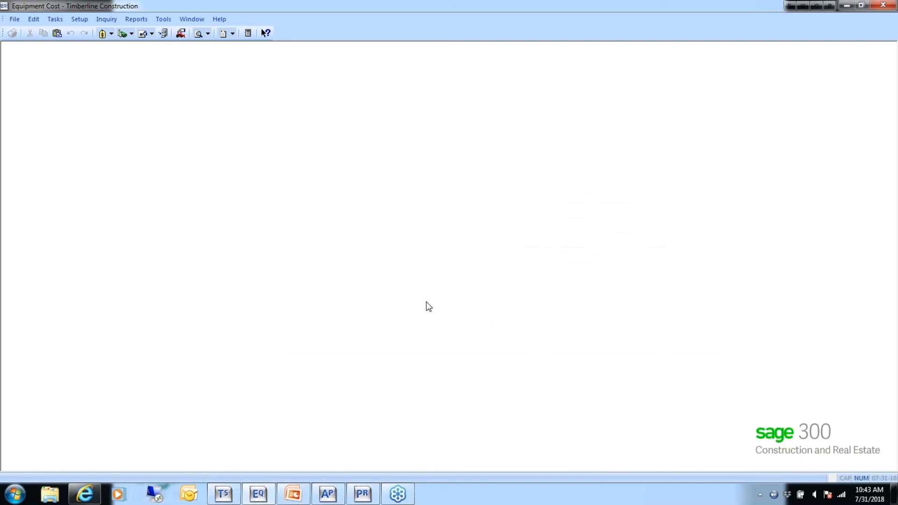
- Create the revenue rate table Hourly 2 for revenue code 1, described as Hourly by EQ, with Equipment as its table column
click(14, 21)
mouse_move(21, 59)
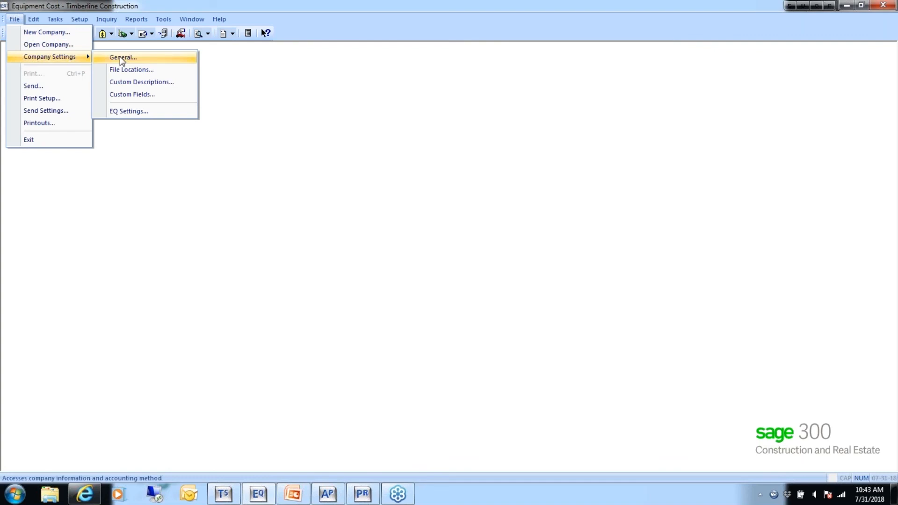
click(79, 19)
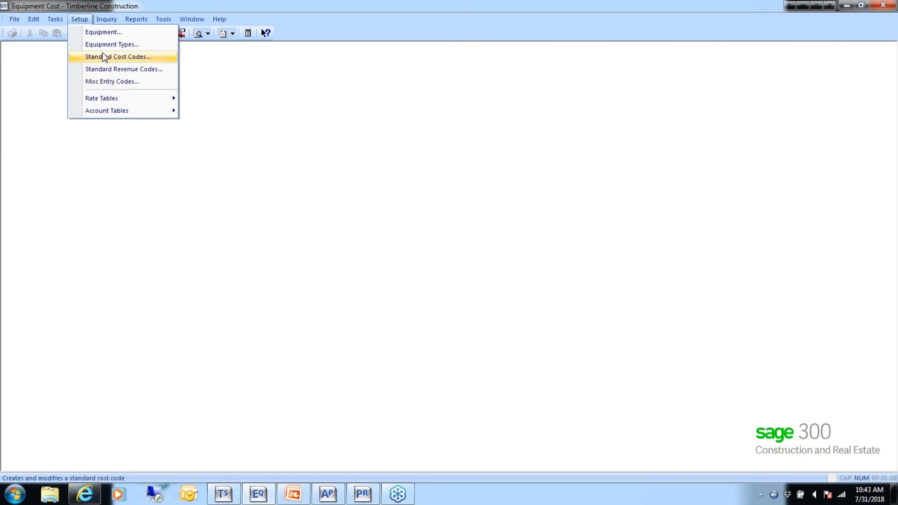
mouse_move(114, 98)
click(196, 97)
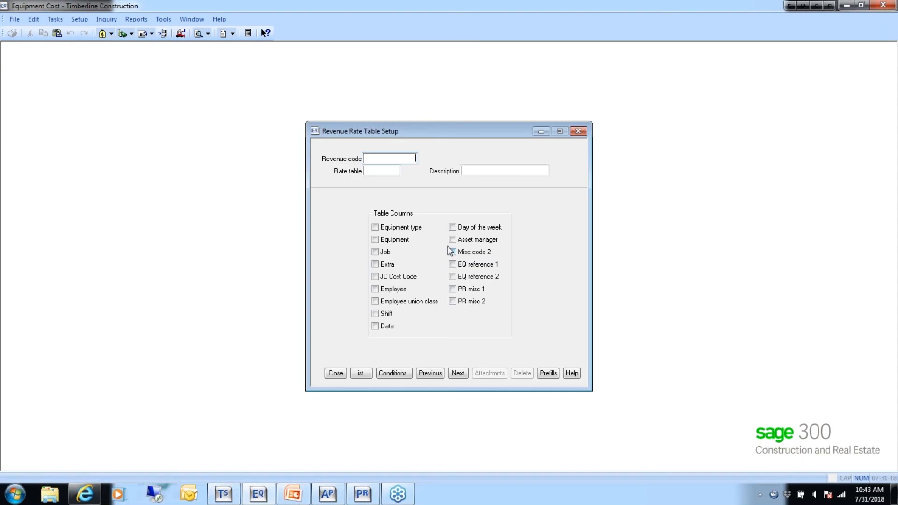
text(Hourly 2)
key(Tab)
text(Hourly by EQ)
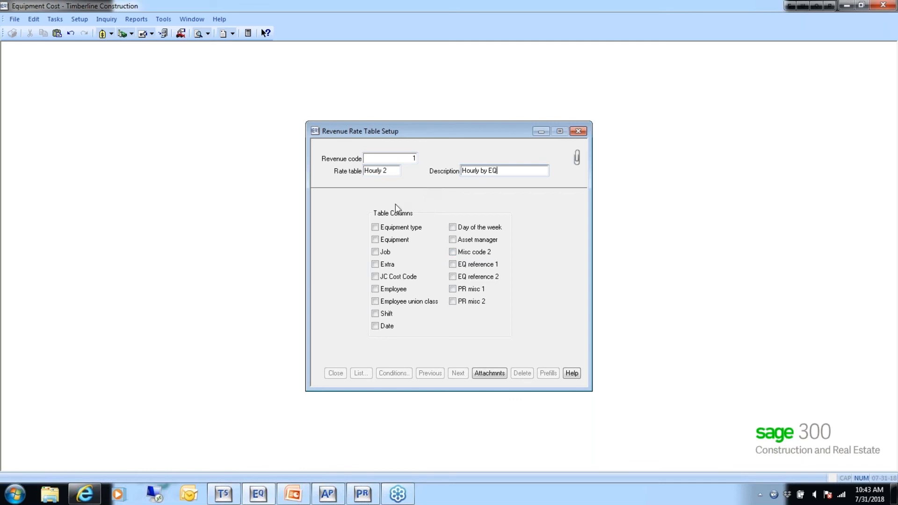
key(Tab)
click(376, 239)
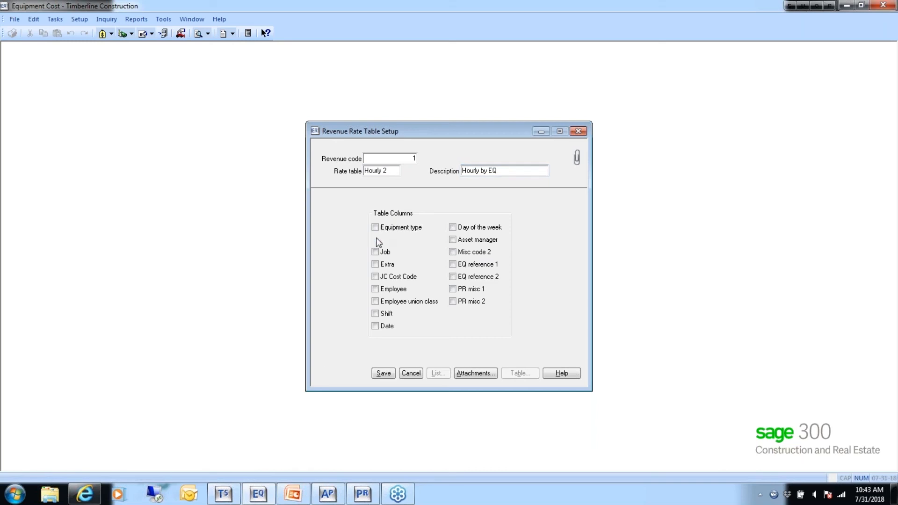
- Add an hourly rate of 75.0000 for the John Deere Backhoe, BH-1001, to the rate table, save it and close the setup
click(518, 373)
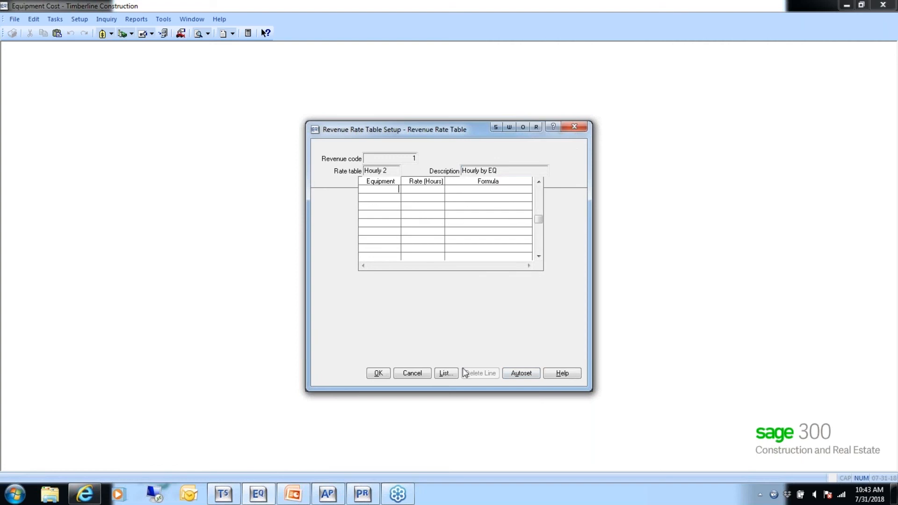
click(453, 371)
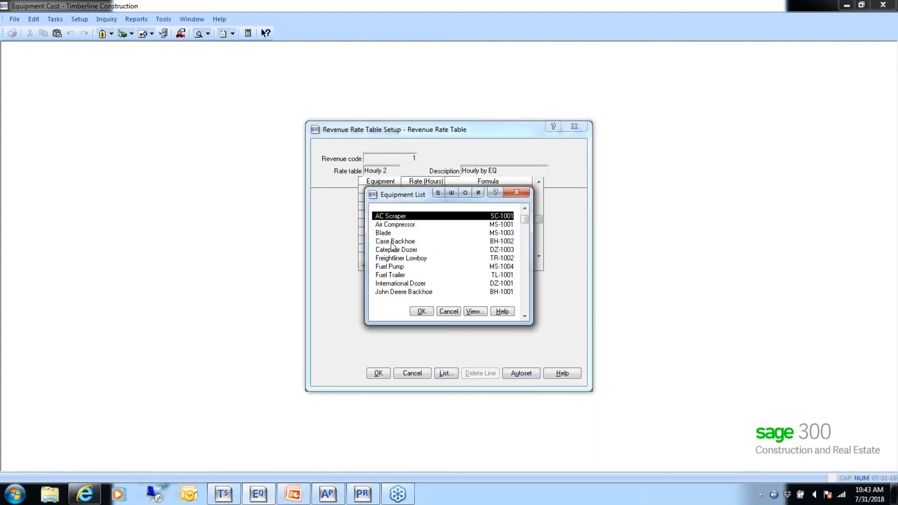
click(403, 293)
double_click(403, 293)
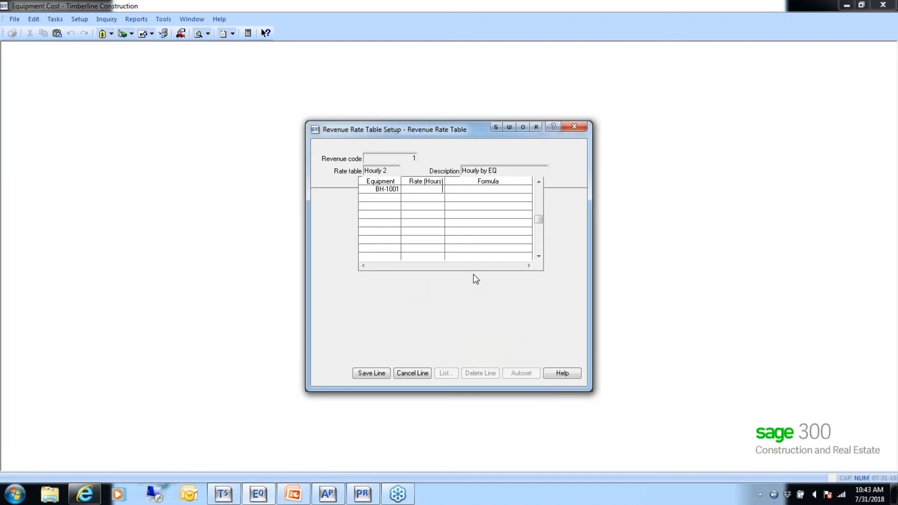
text(75.0000)
key(Tab)
key(Tab)
click(376, 370)
click(383, 374)
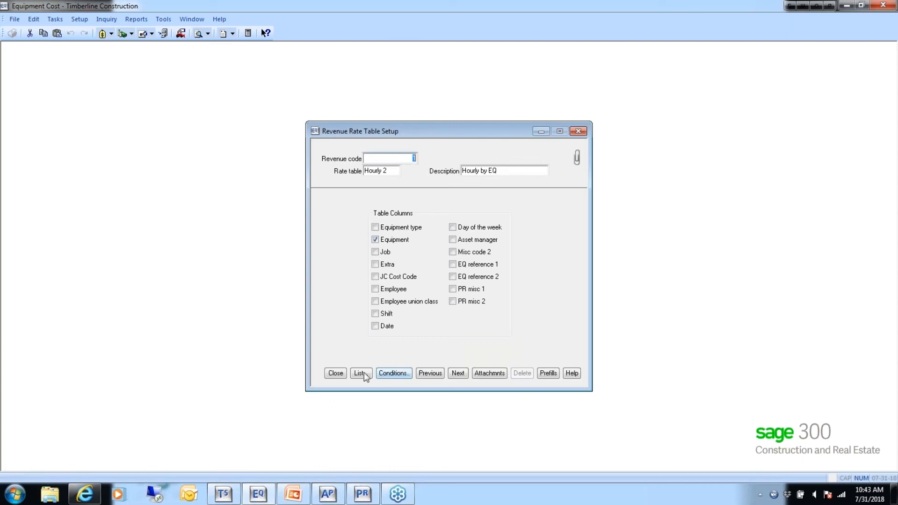
click(339, 374)
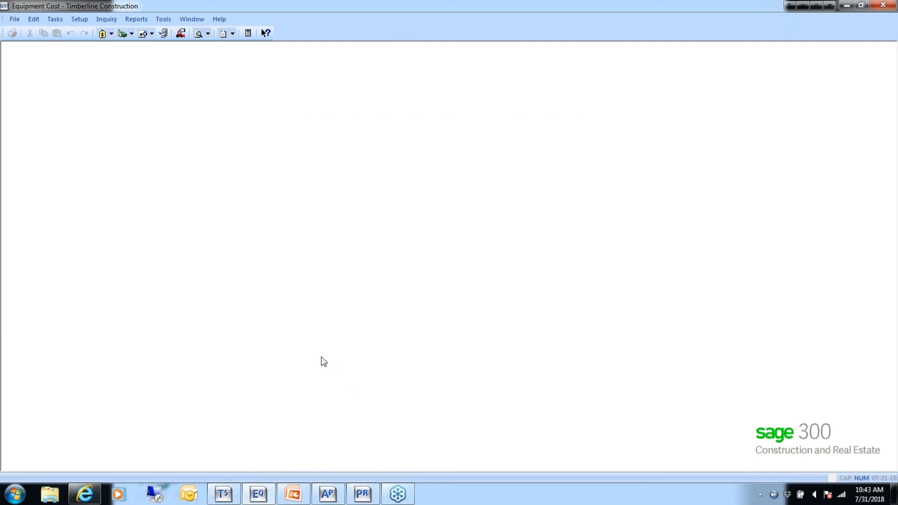
- Begin a new internal revenue line for the John Deere Backhoe, BH-1001, with revenue code 1, showing all entry columns
click(57, 20)
mouse_move(97, 45)
click(197, 58)
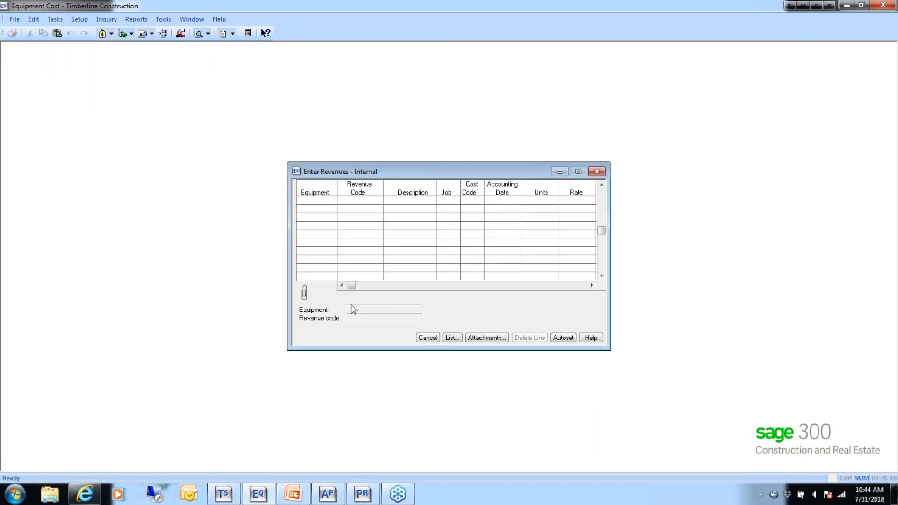
drag(611, 267, 735, 281)
click(572, 338)
double_click(387, 292)
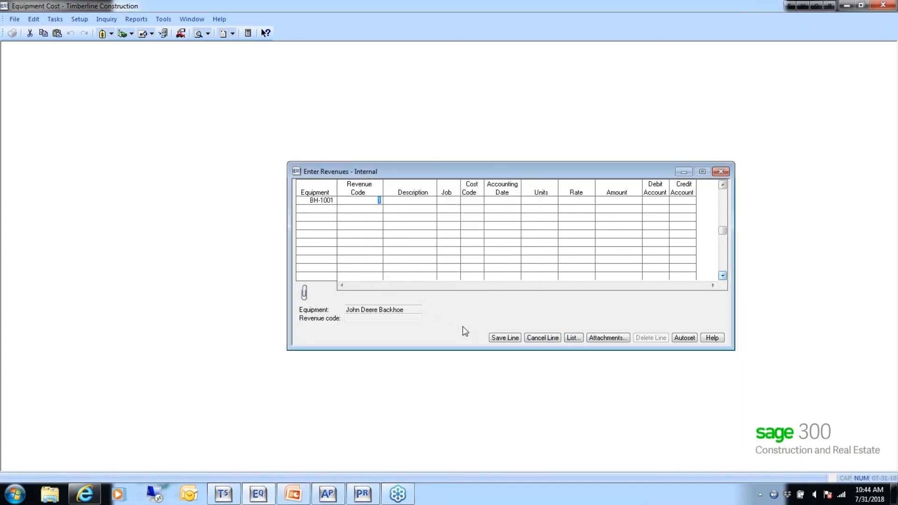
key(Tab)
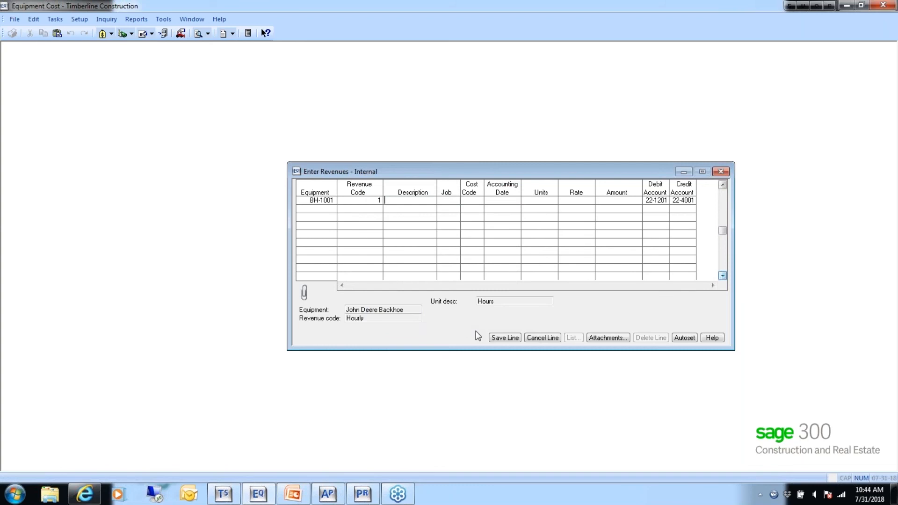
- Enter the description Revenue, job 03-001 and cost code 2-220, Excavate & Backfill, on the revenue line
text(Renenue03-001)
key(Tab)
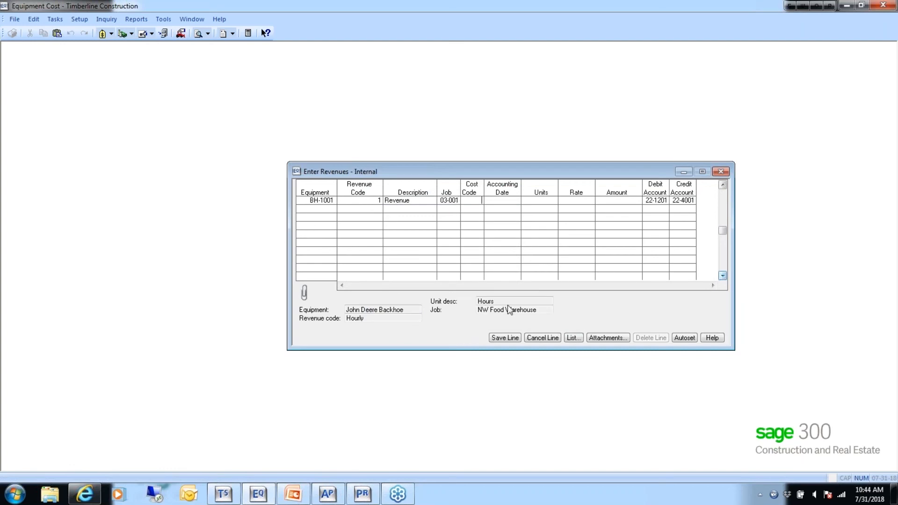
click(574, 337)
double_click(421, 284)
- Set the revenue line's accounting date to 5-31-2015 and units to 8.0000, accepting the default rate
text(0531)
key(Tab)
text(8.00)
key(Tab)
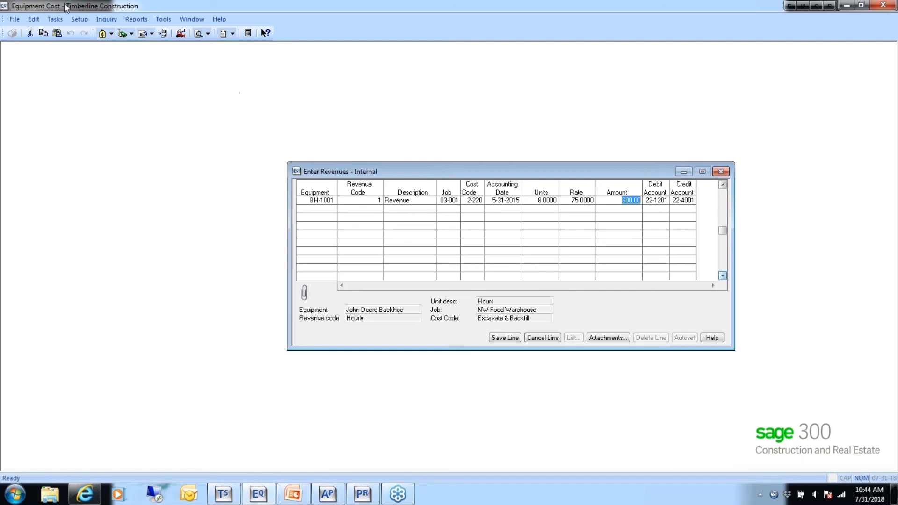
- Review the list of revenue rate tables for revenue code 1 and leave the rate table setup without changes
click(79, 18)
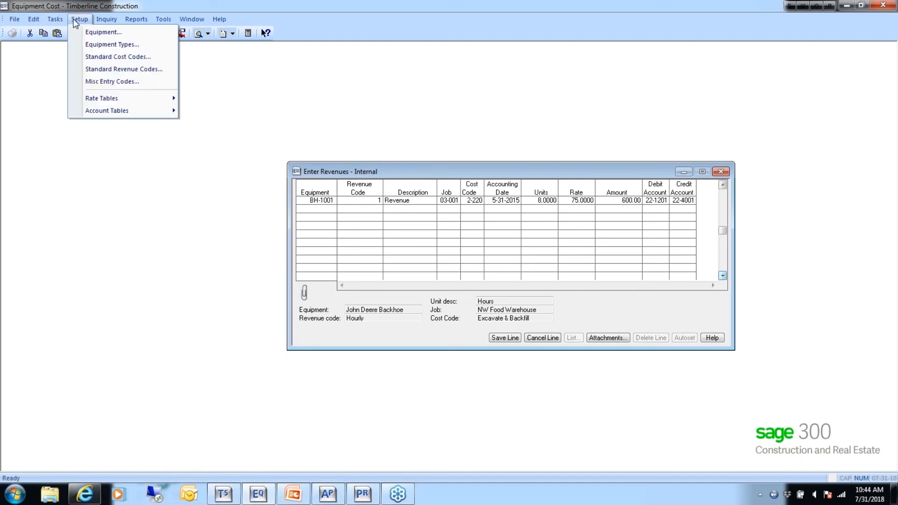
mouse_move(98, 98)
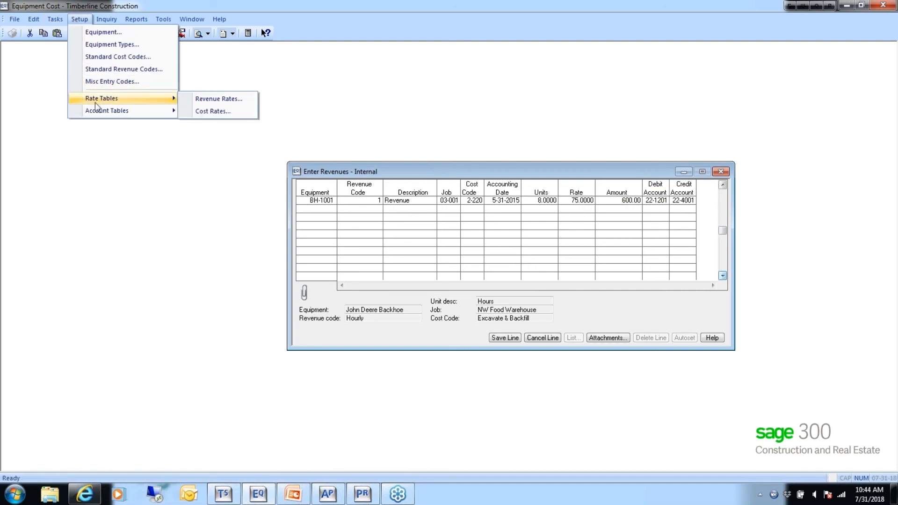
click(196, 98)
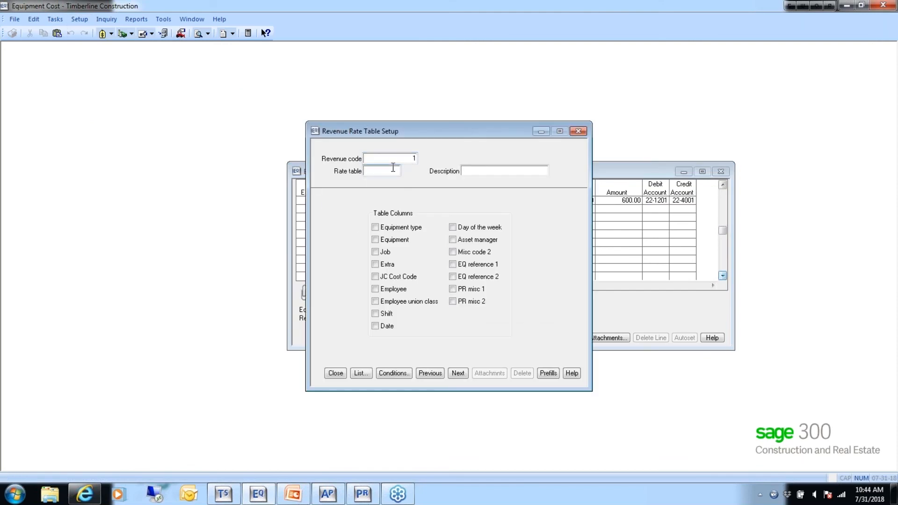
click(360, 374)
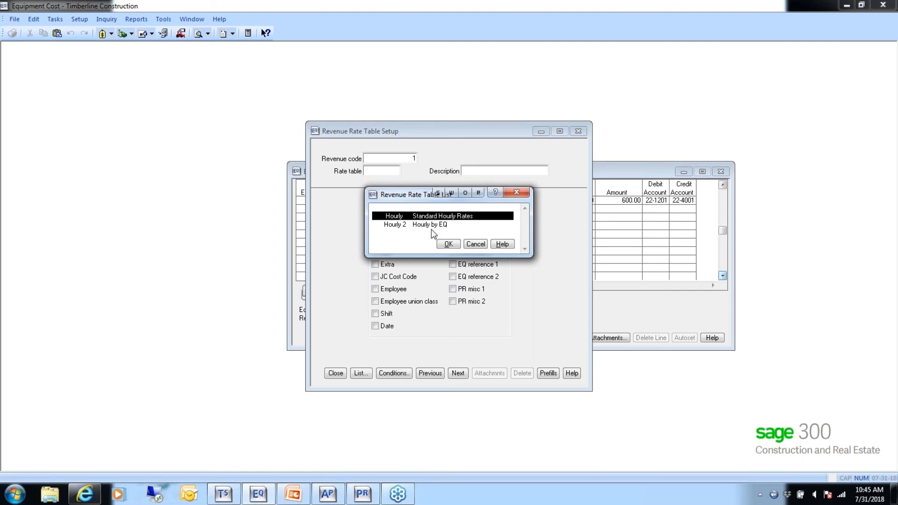
click(480, 245)
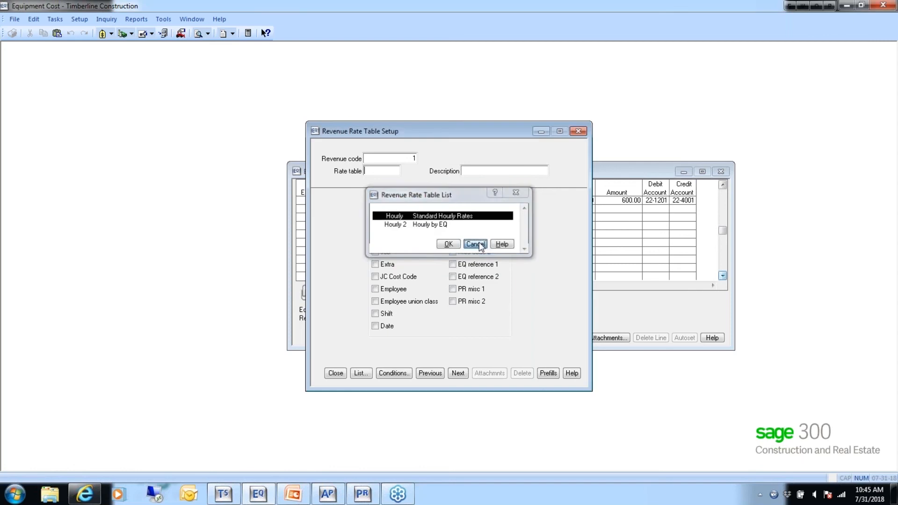
click(336, 374)
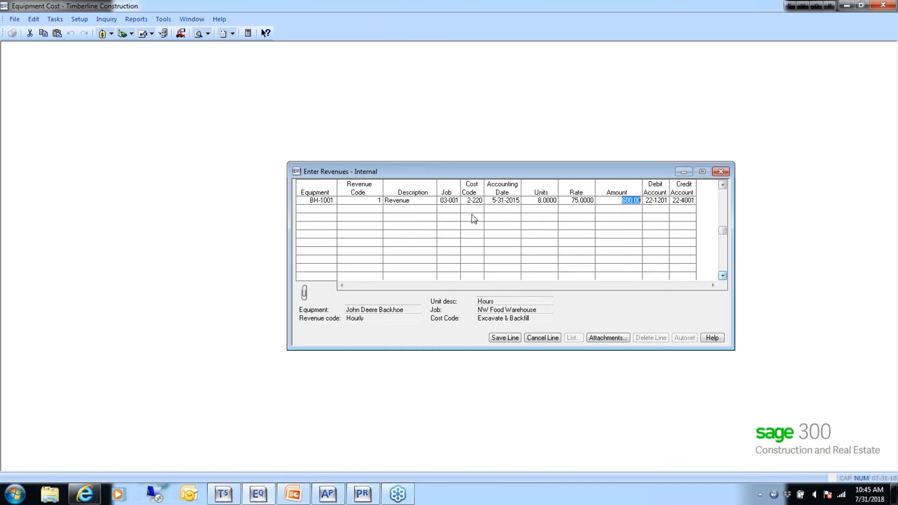
- Save the backhoe's revenue line and finish the internal revenue entry with the existing print settings
click(504, 339)
click(548, 338)
click(448, 291)
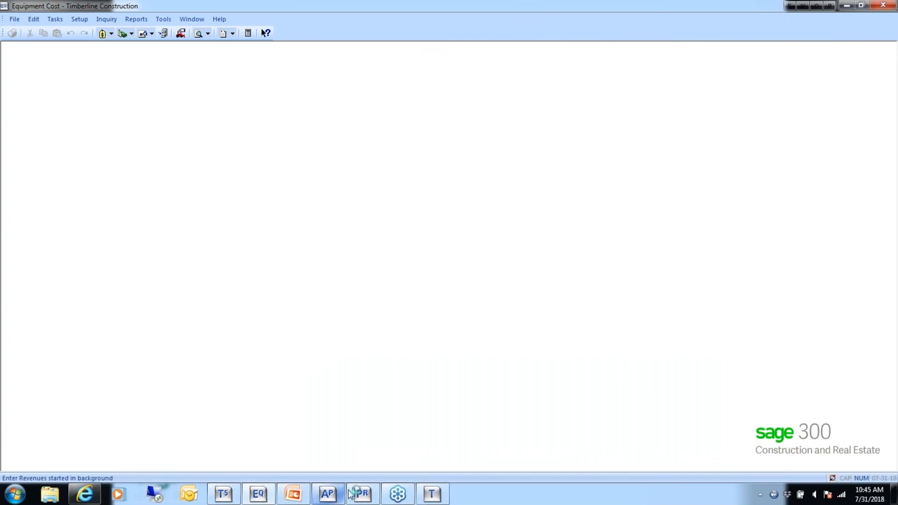
- Switch to Payroll and open its PR Settings
click(364, 495)
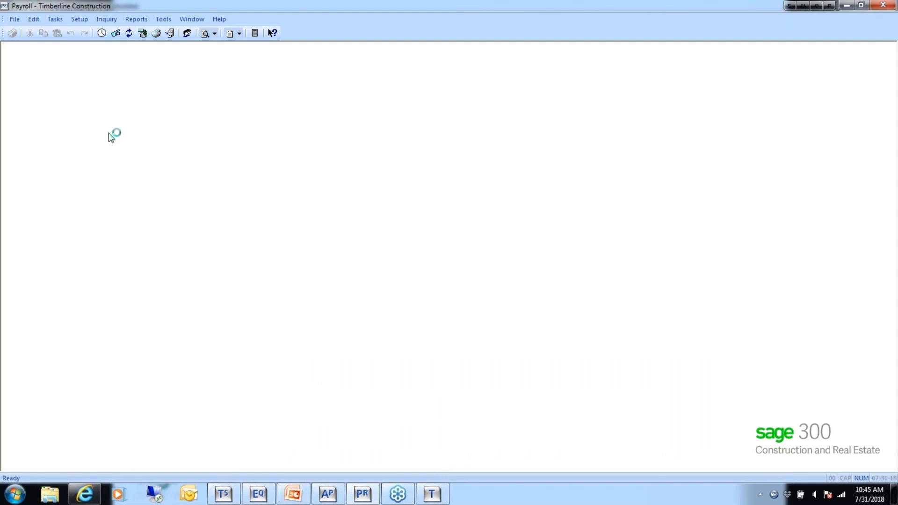
click(14, 19)
mouse_move(65, 57)
click(129, 112)
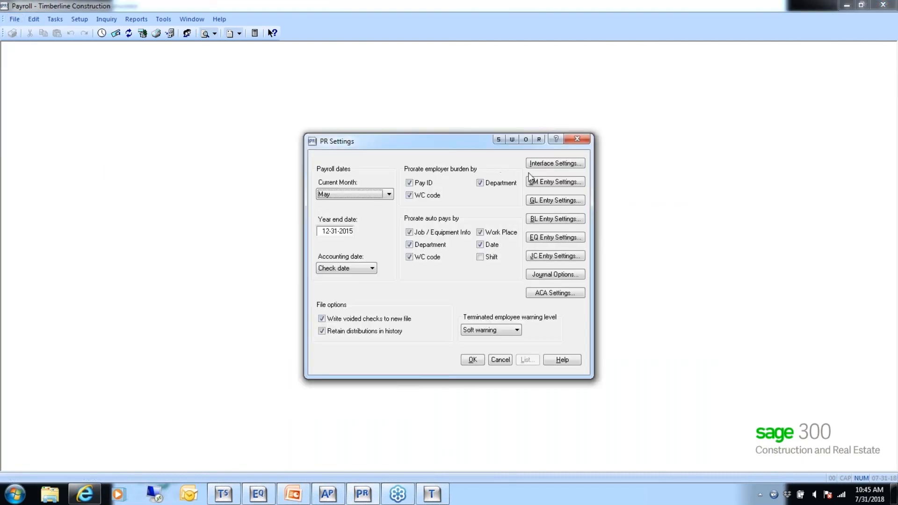
- Set the Payroll interface posting to Automatic for Billing, Equipment Cost, General Ledger and Job Cost
click(544, 164)
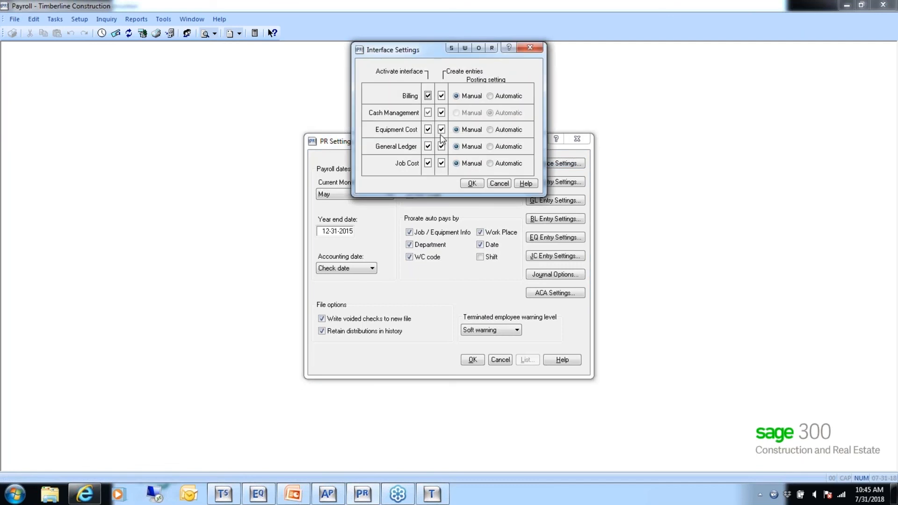
click(490, 97)
click(489, 129)
click(490, 147)
click(491, 164)
click(473, 184)
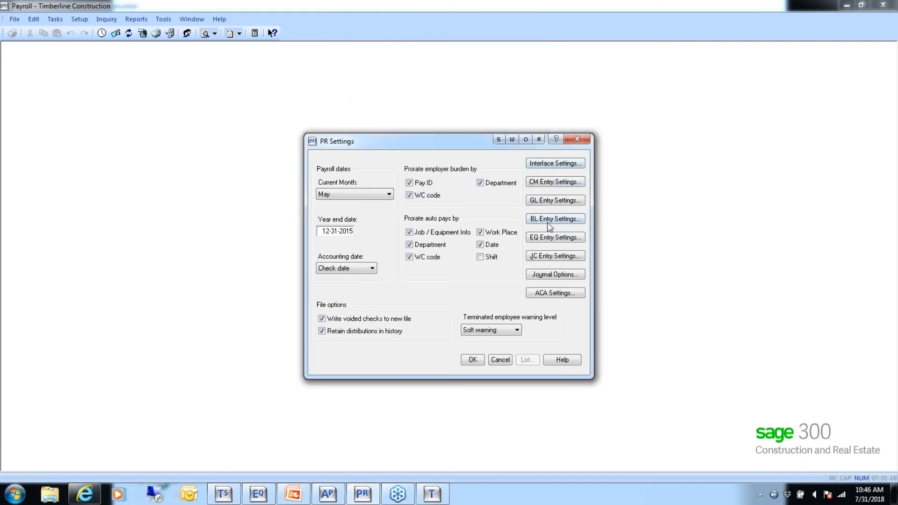
- Turn on Employee detail and the use of the time record's cost code for equipment entries, and save the PR settings
click(557, 237)
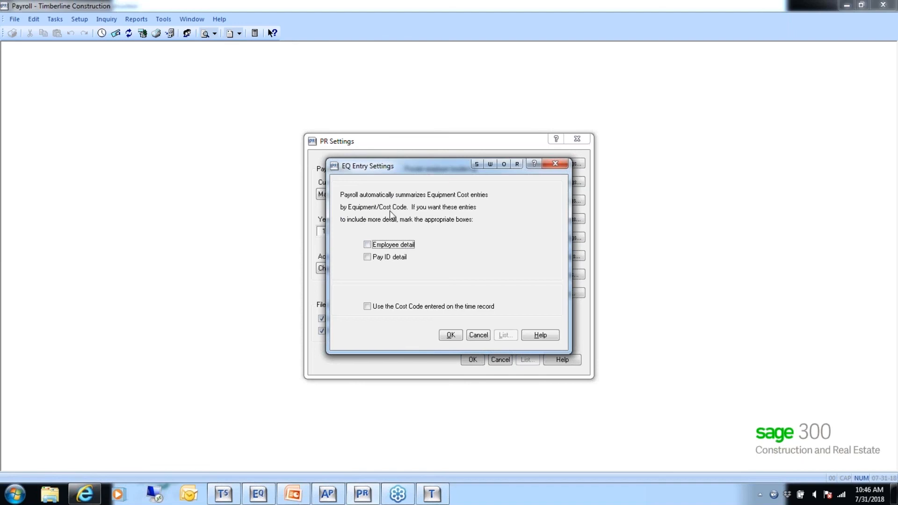
click(371, 246)
click(367, 307)
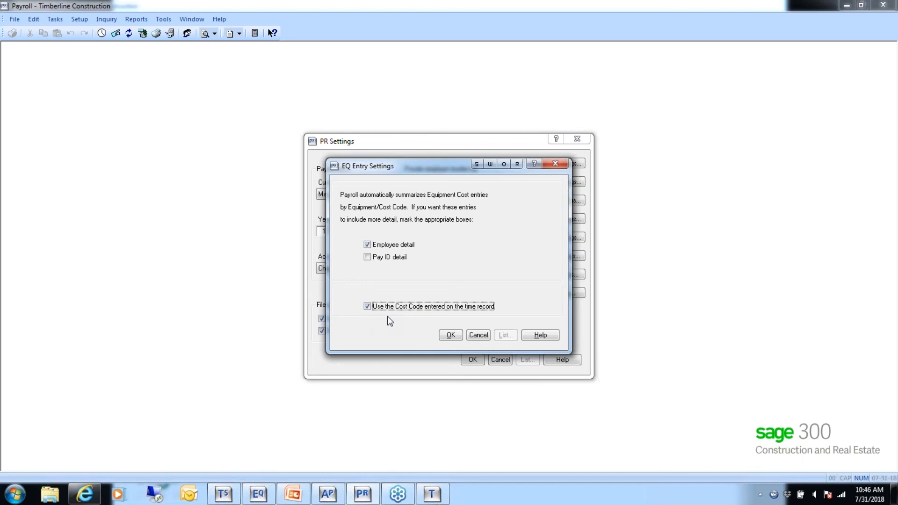
click(450, 336)
click(471, 360)
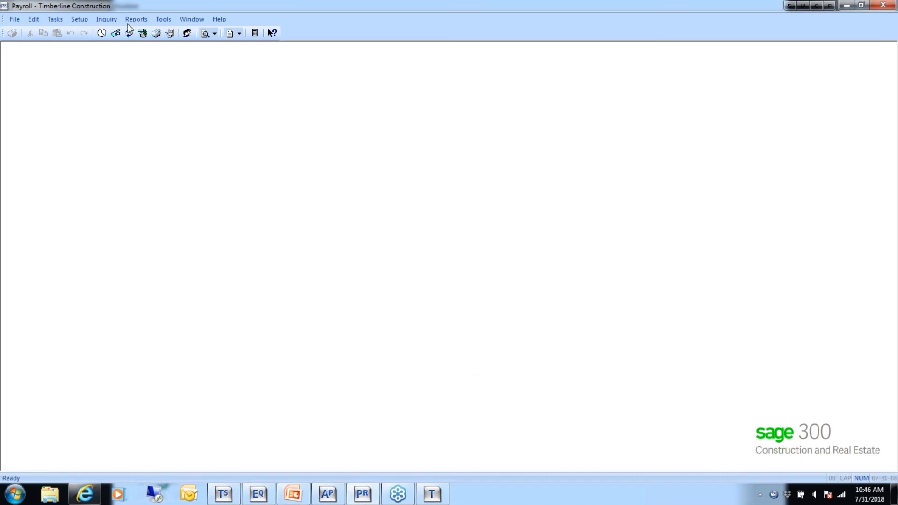
- Open the EQUIPMENT view for time entry customization and examine its selected columns
click(162, 19)
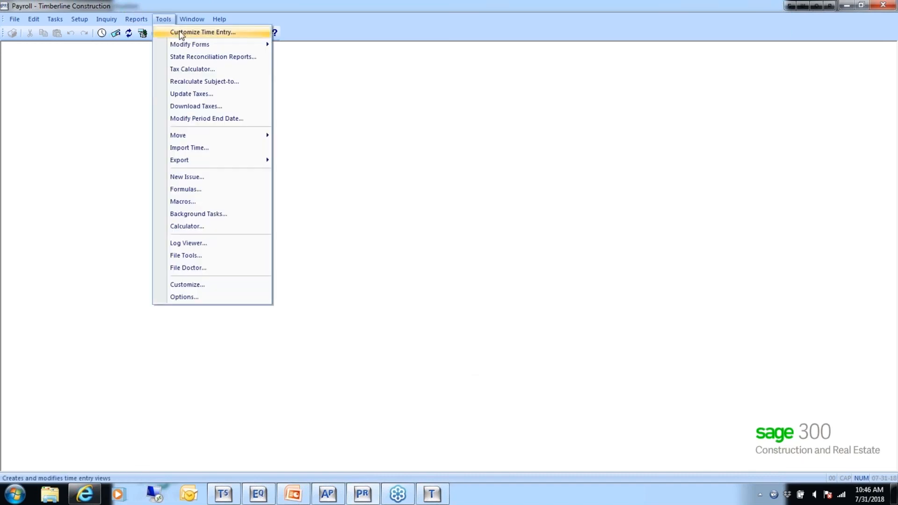
click(182, 33)
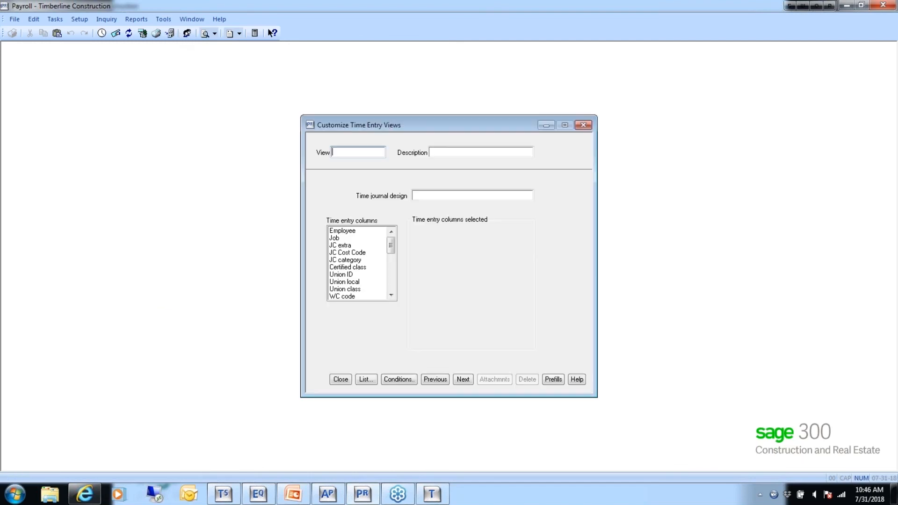
click(367, 379)
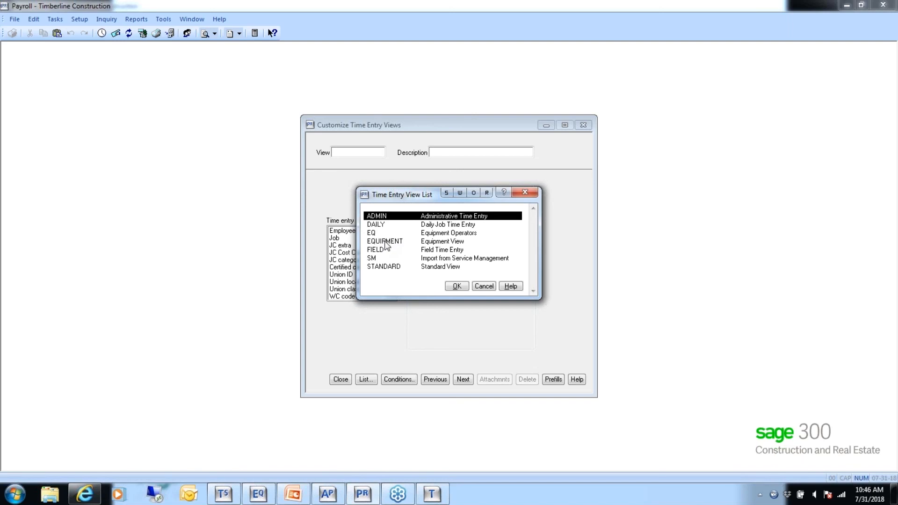
click(387, 243)
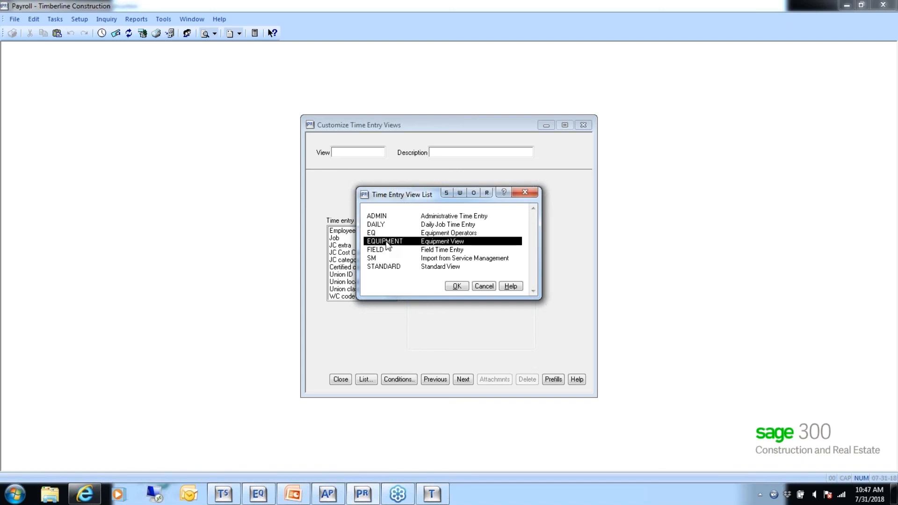
click(457, 285)
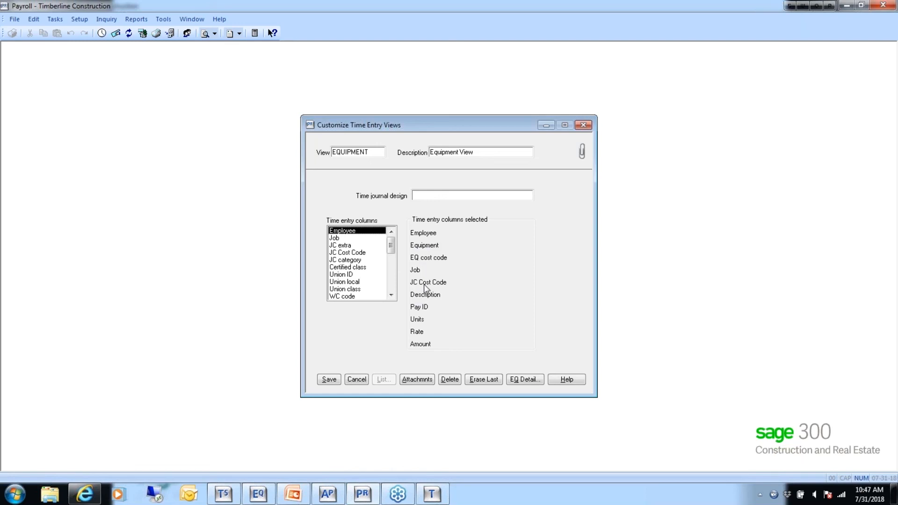
- Review the EQUIPMENT view's EQ detail columns and close the view customization without saving
click(521, 380)
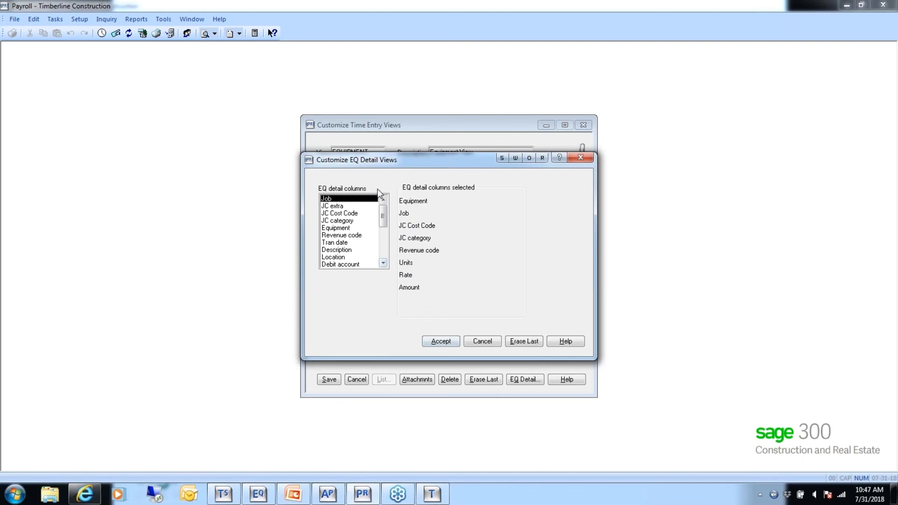
drag(414, 162, 411, 200)
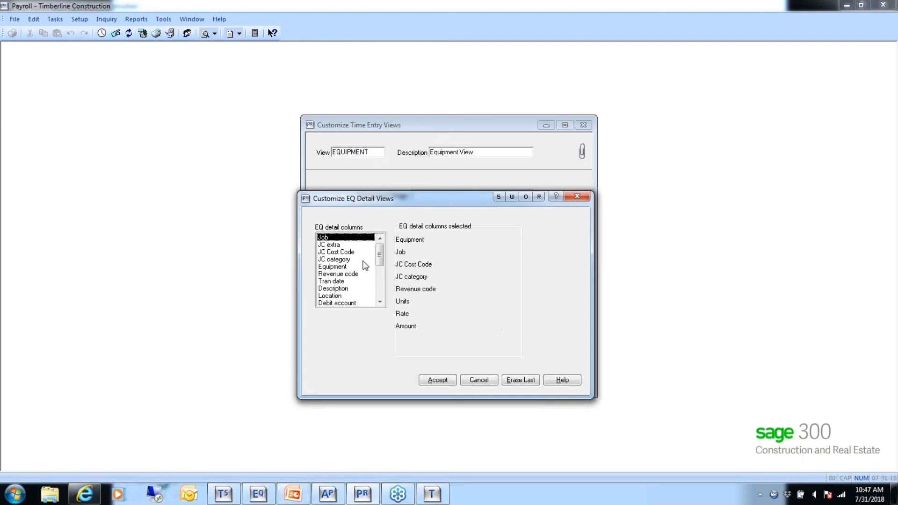
click(477, 380)
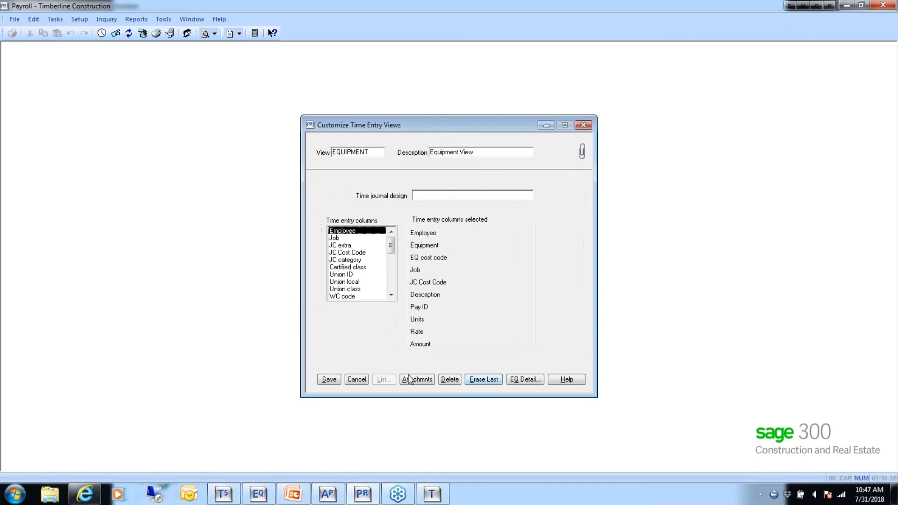
click(358, 380)
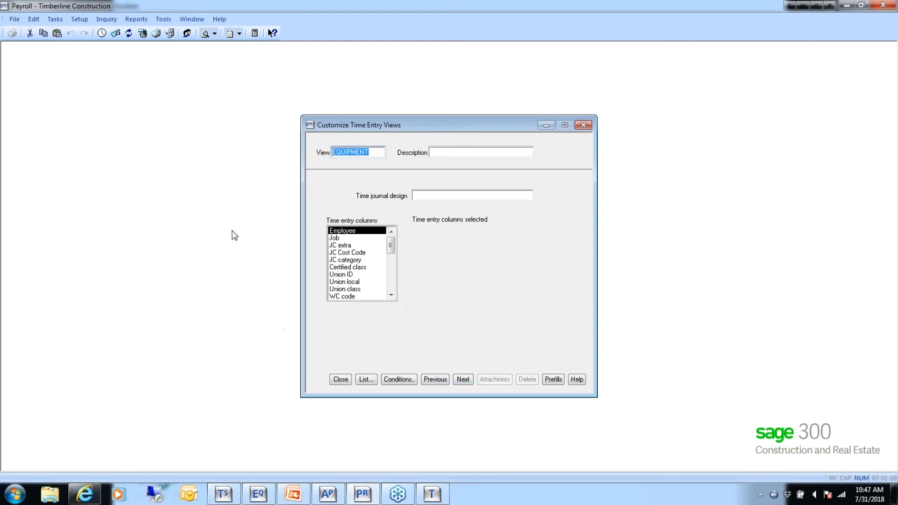
click(341, 380)
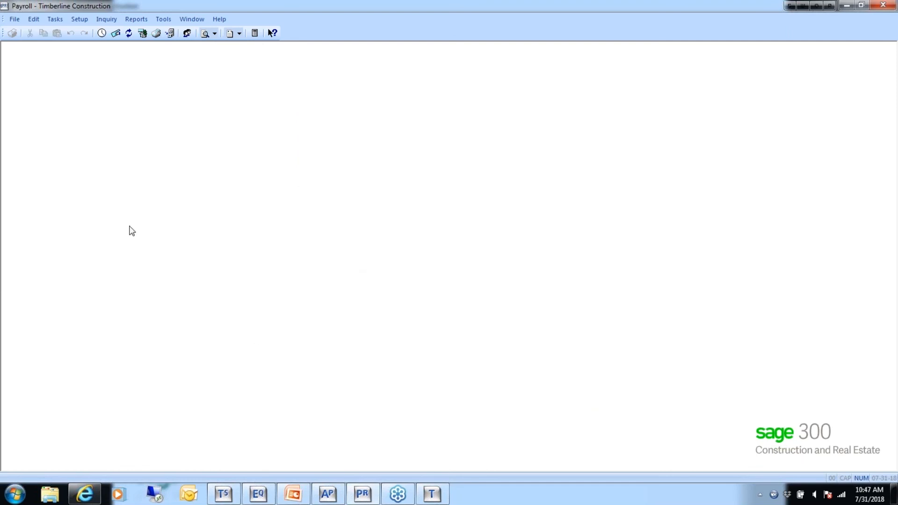
- Start time entry with the EQUIPMENT view and the default period dates, enlarging the entry window so all columns fit
click(54, 20)
click(61, 30)
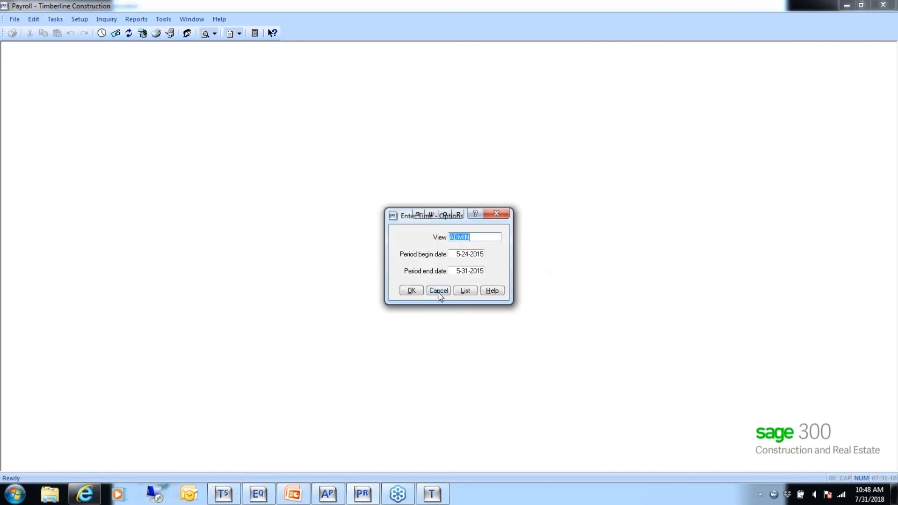
click(466, 290)
click(392, 242)
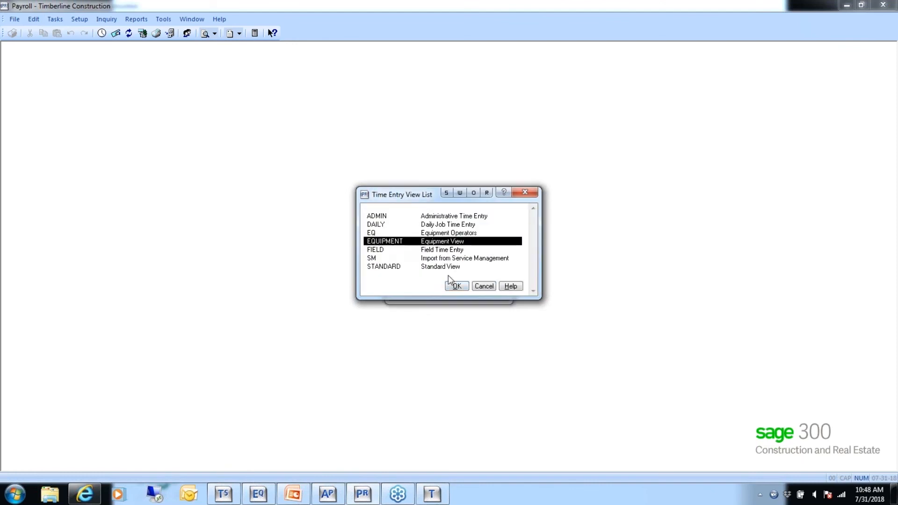
double_click(386, 241)
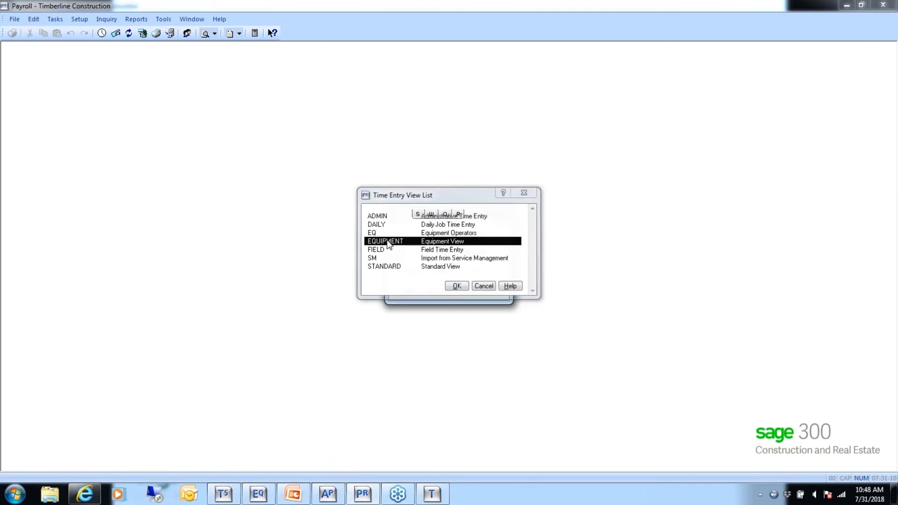
click(406, 289)
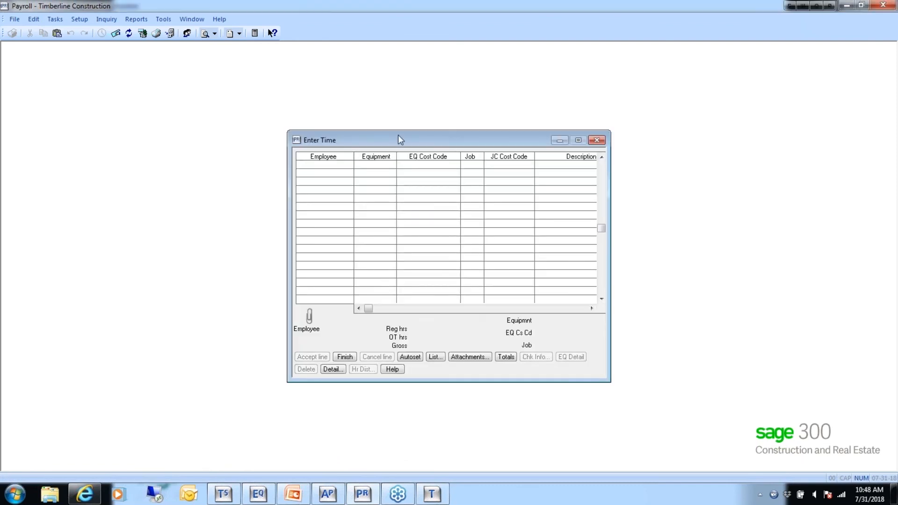
drag(403, 143, 165, 101)
drag(371, 147, 602, 180)
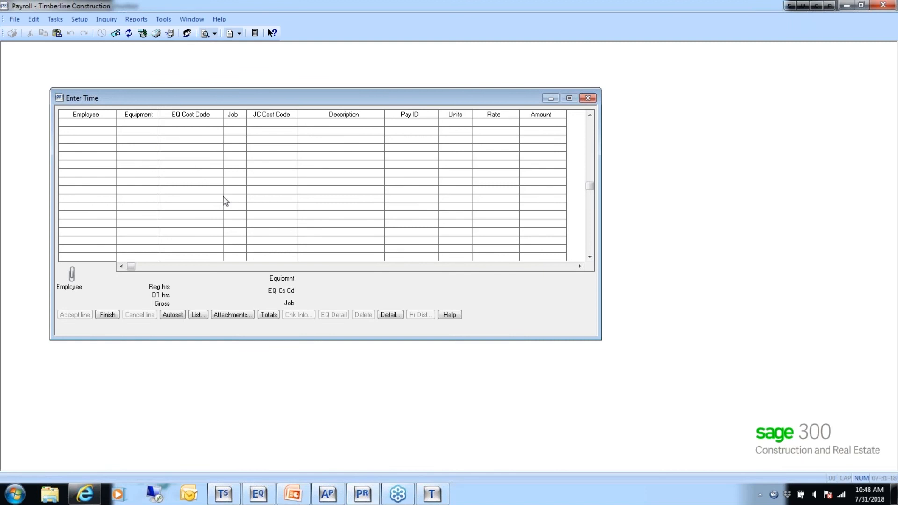
- Begin a time line with the employee's number, the John Deere Backhoe BH-1001 and the Brakes equipment cost code 30-010
text(101)
key(Tab)
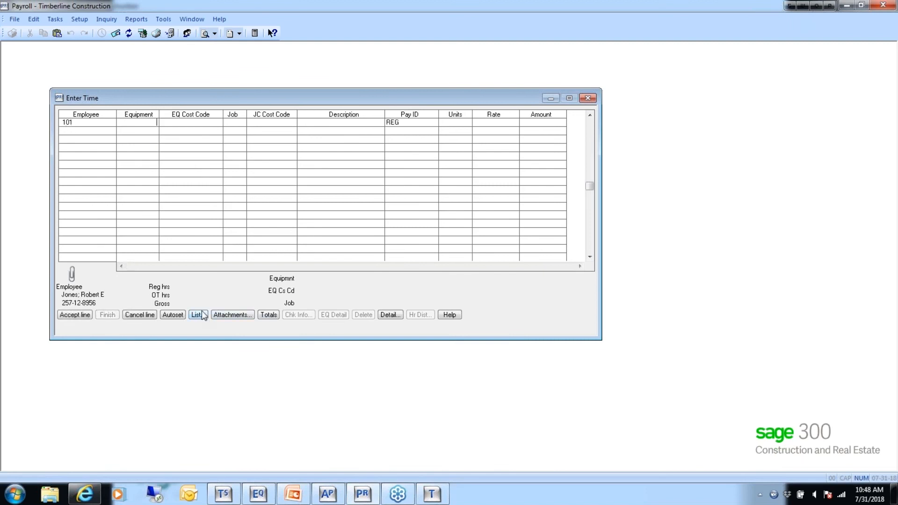
click(202, 317)
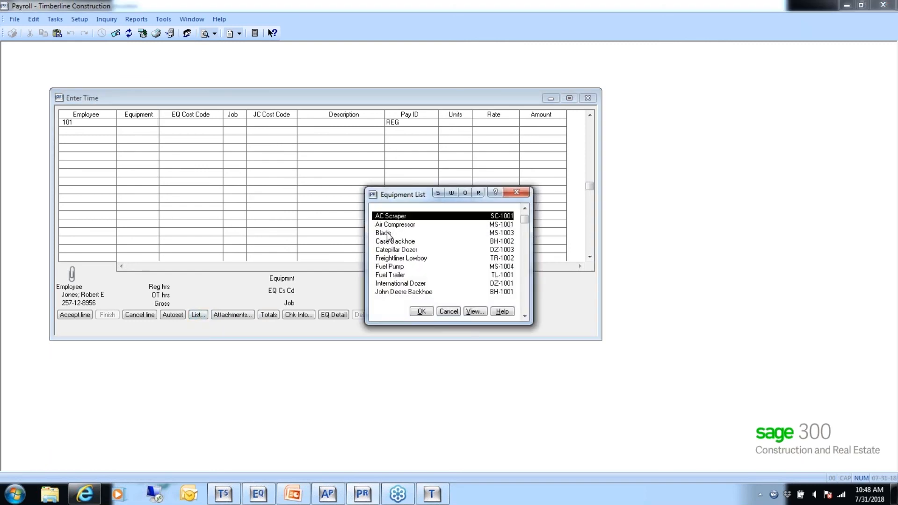
double_click(398, 292)
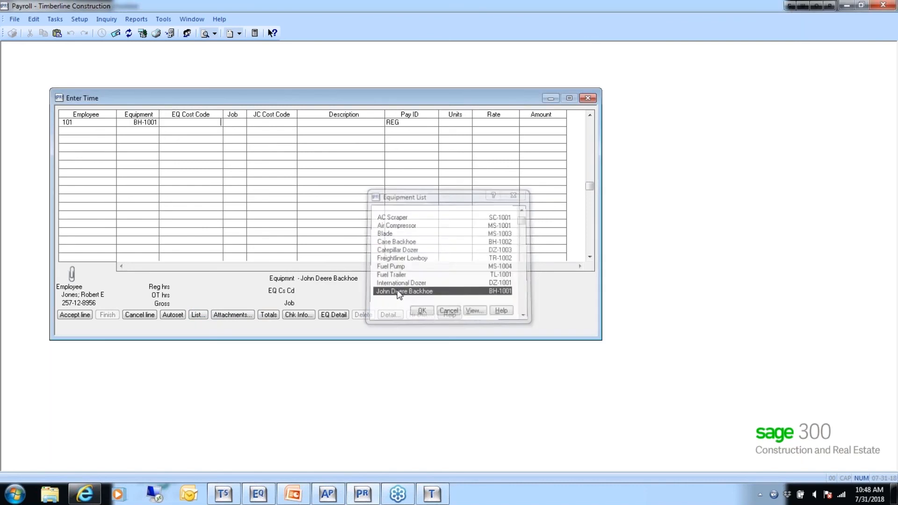
click(196, 315)
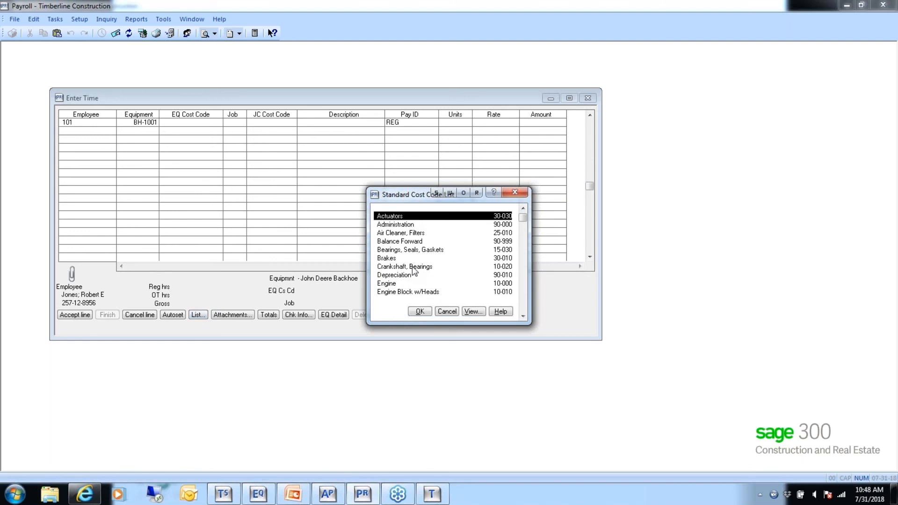
click(393, 258)
double_click(392, 258)
- Complete the backhoe line without a job, using pay ID REG, 8.00 units and the default rate
key(Tab)
key(Tab)
key(Tab)
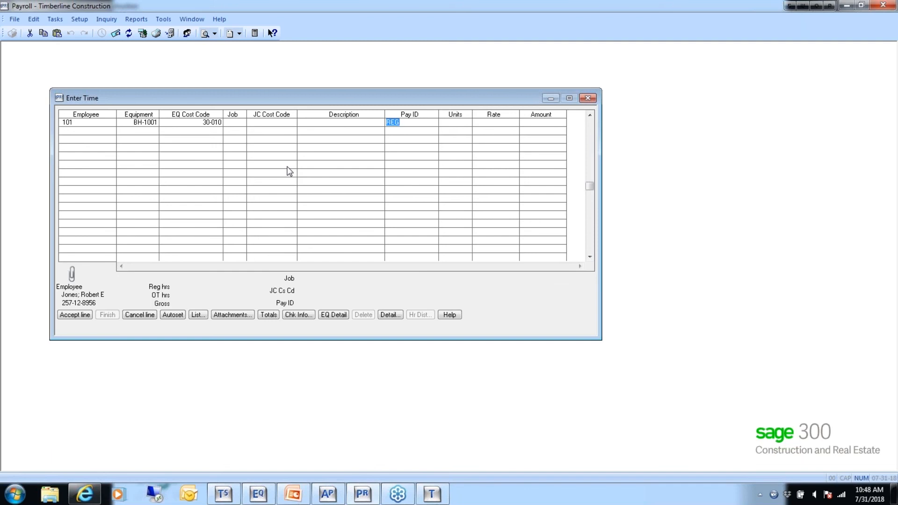
key(Tab)
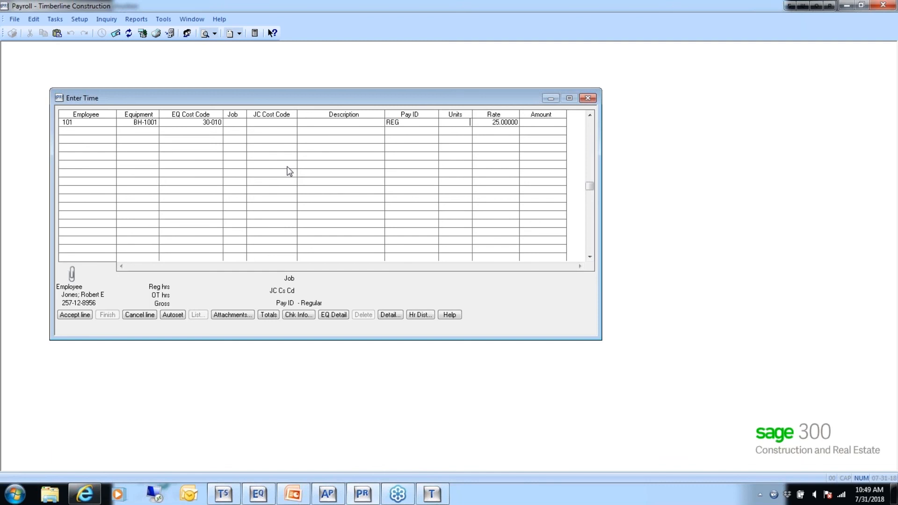
key(Tab)
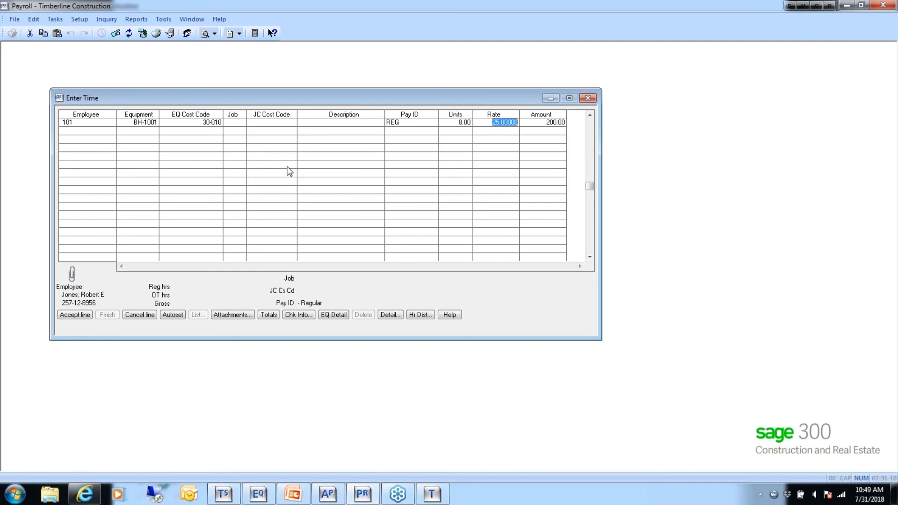
key(Tab)
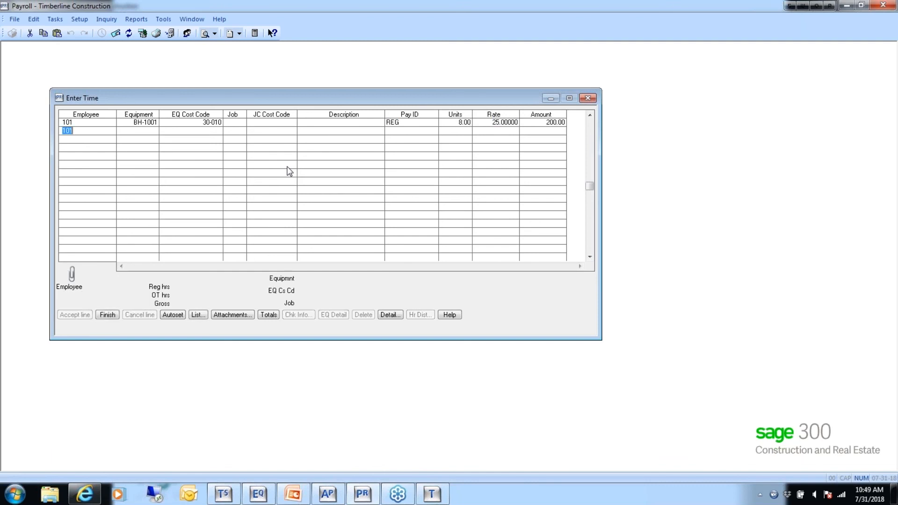
- Begin a second time line with another employee's number, the Blade MS-1003, no equipment cost code and job 03-001
text(102)
key(Tab)
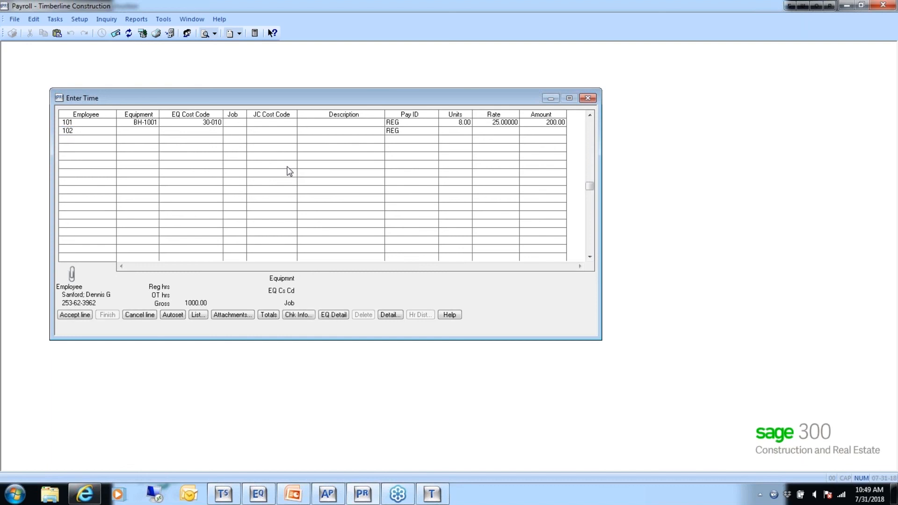
click(199, 314)
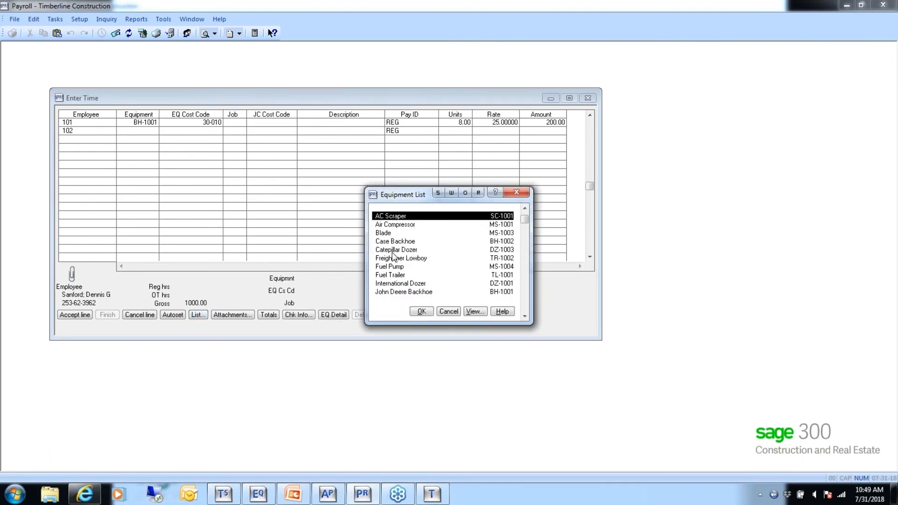
double_click(386, 233)
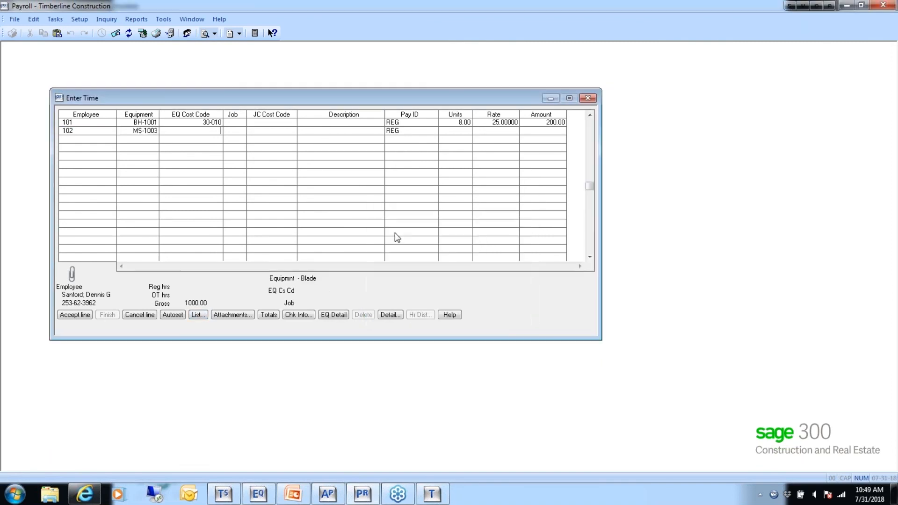
key(Tab)
text(03001)
key(Tab)
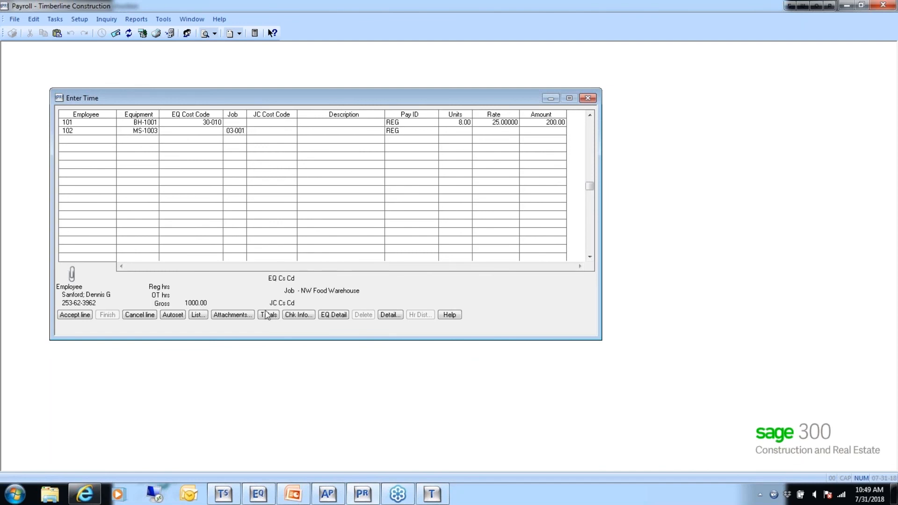
- Assign job cost code 2-220 Excavate & Backfill to the Blade line and enter 8.00 units with pay ID REG
click(199, 315)
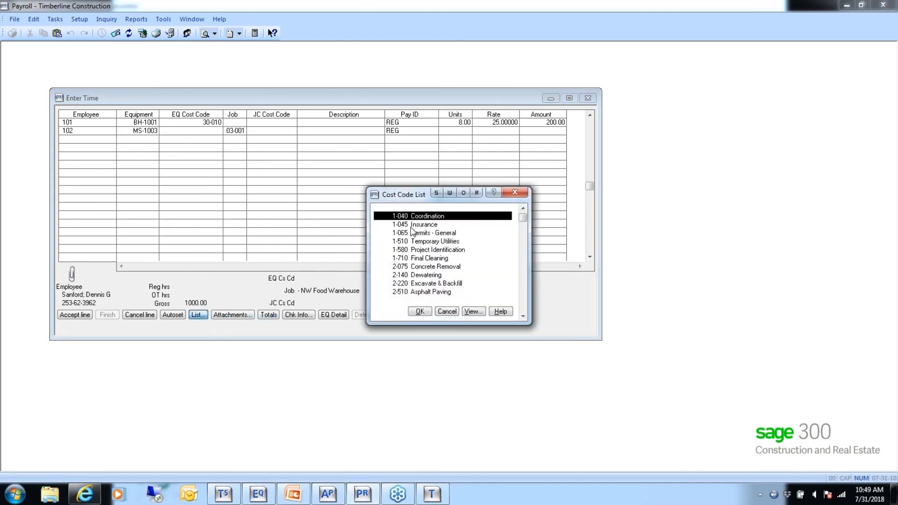
double_click(430, 284)
key(Tab)
key(Tab)
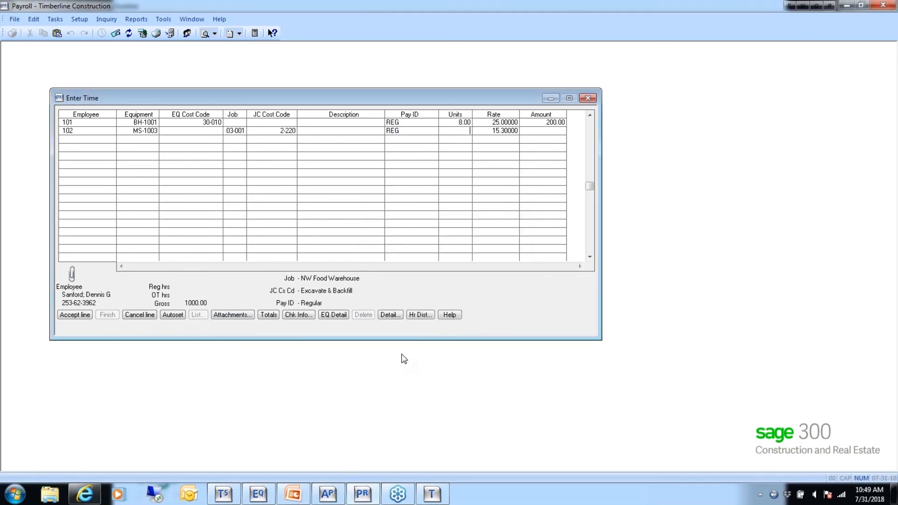
text(8.00)
key(Tab)
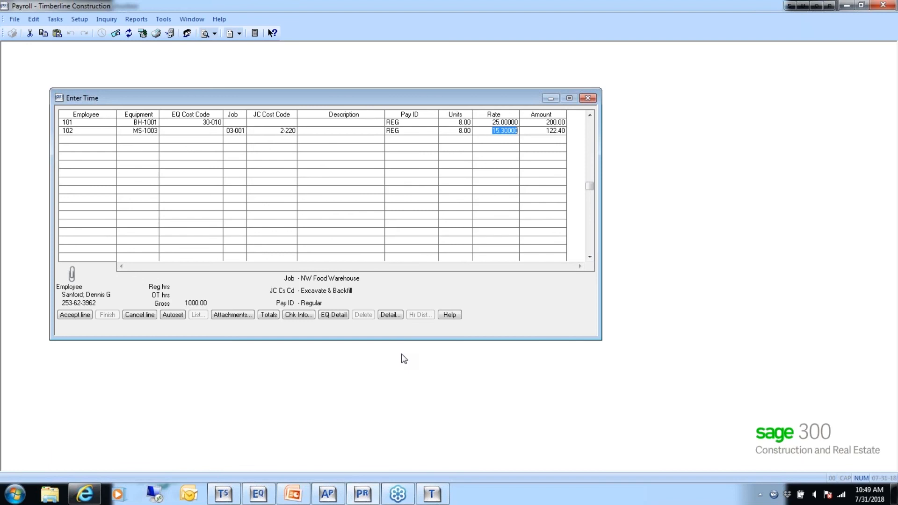
- Review the Blade line's equipment detail entry from its equipment through to its rate
click(336, 316)
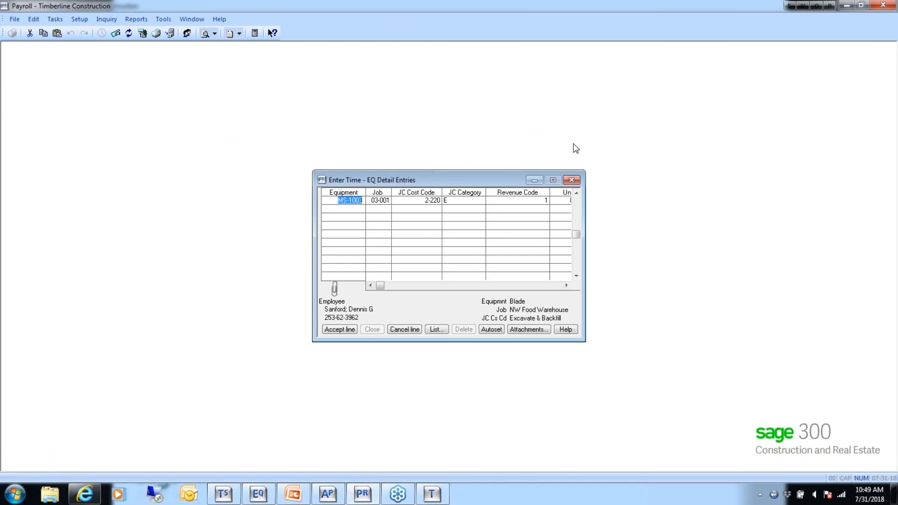
drag(585, 206, 662, 218)
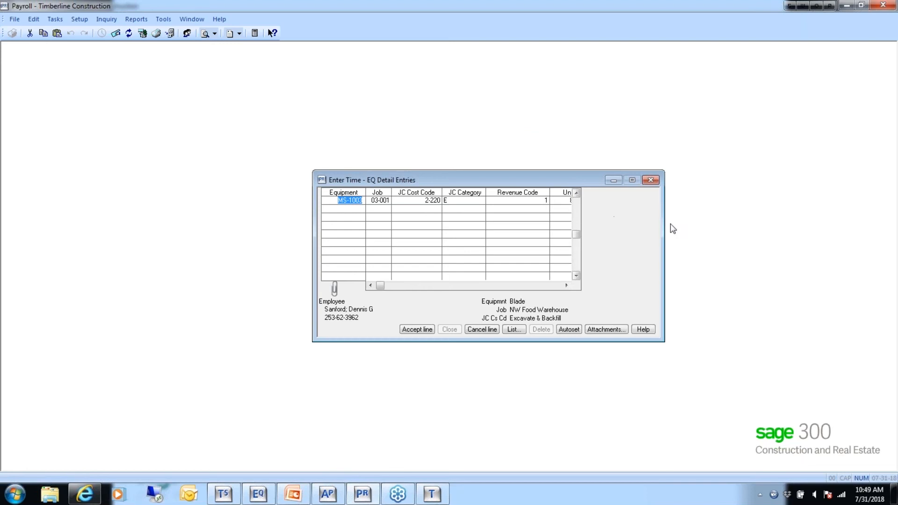
drag(662, 233, 598, 234)
key(Tab)
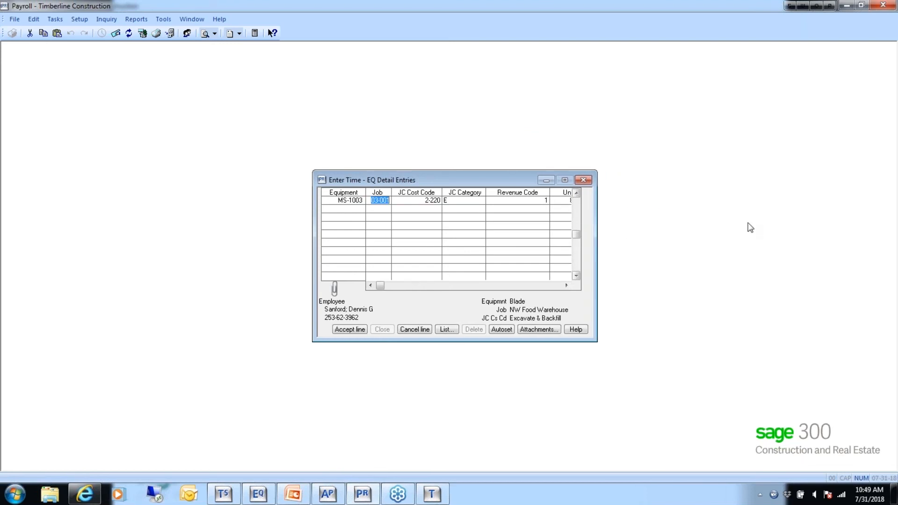
key(Tab)
key(Tab)
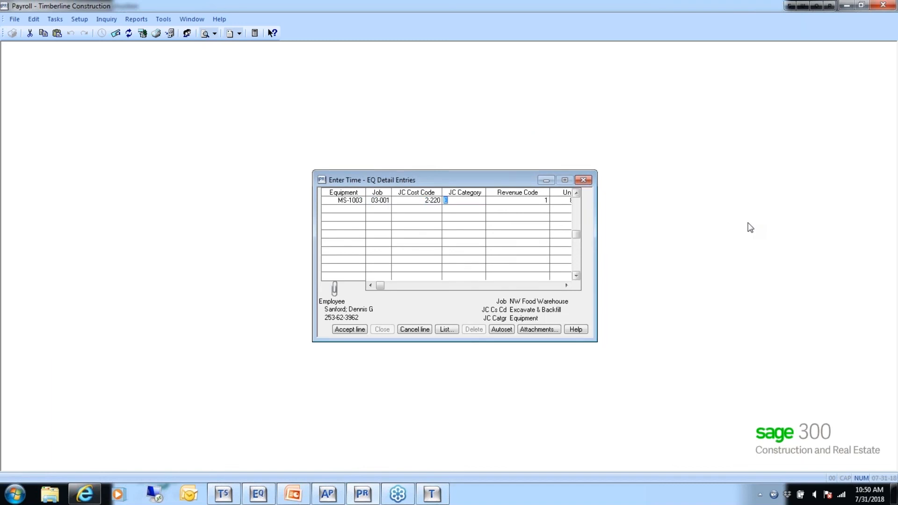
key(Tab)
key(Tab)
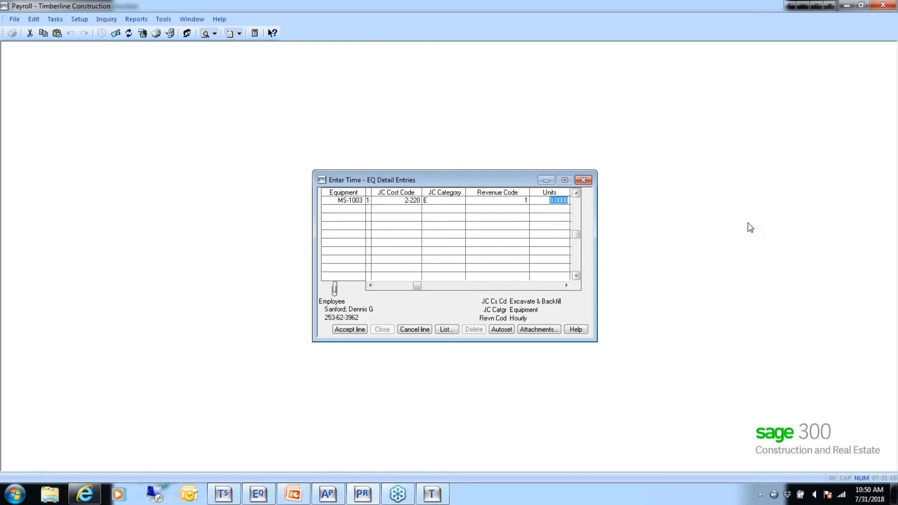
key(Tab)
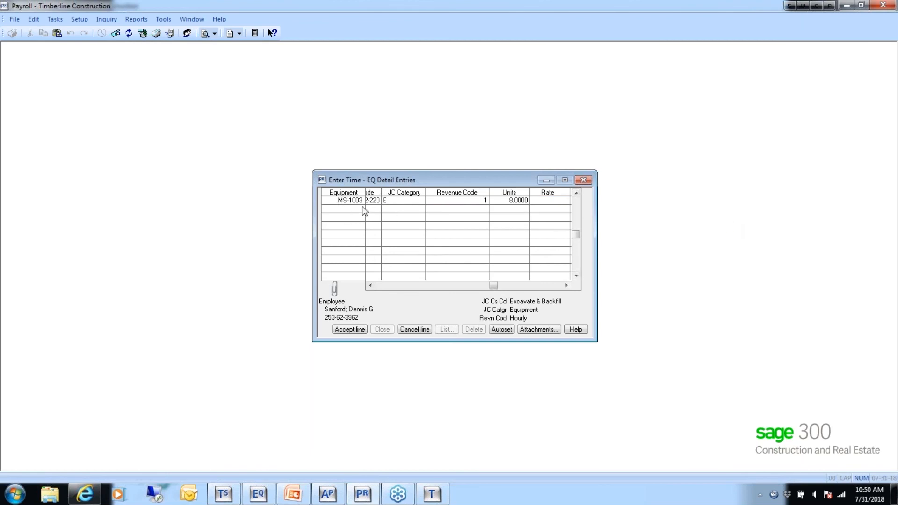
- Cancel the Blade's equipment detail entry and discard the Blade time line
click(420, 332)
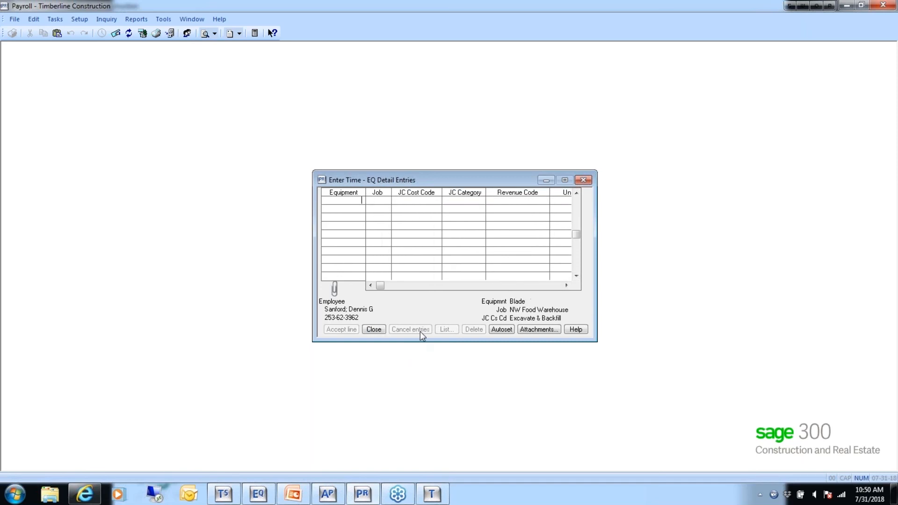
click(374, 330)
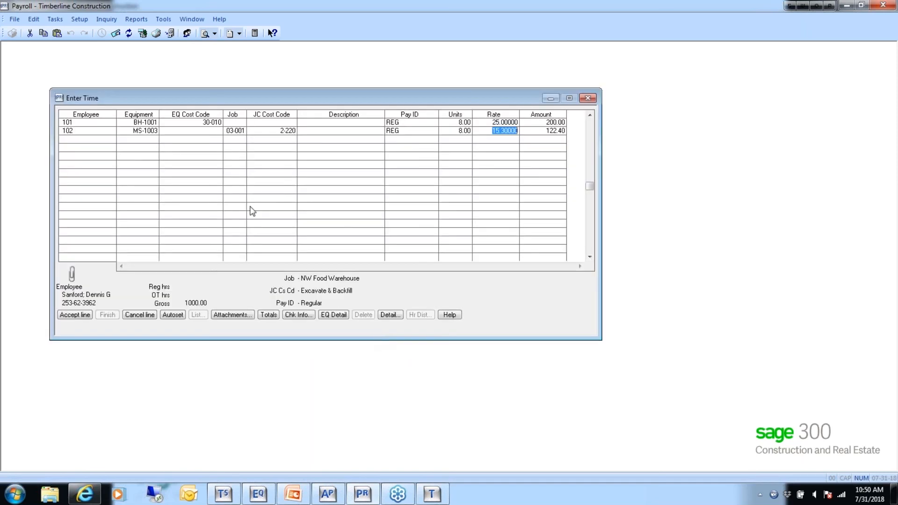
click(139, 315)
- Begin a new time line for the first employee with the John Deere Backhoe BH-1001, no equipment cost code and job 03-001
key(Tab)
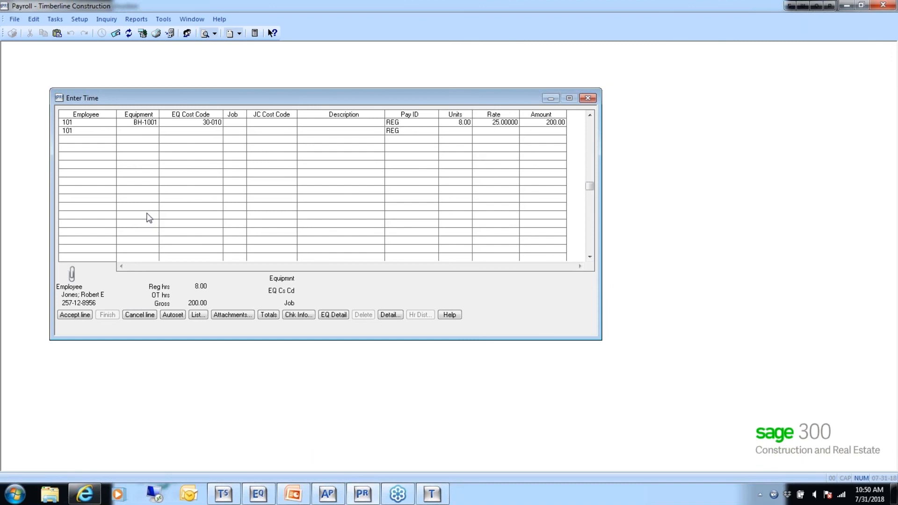
click(195, 315)
double_click(392, 291)
text(03-001)
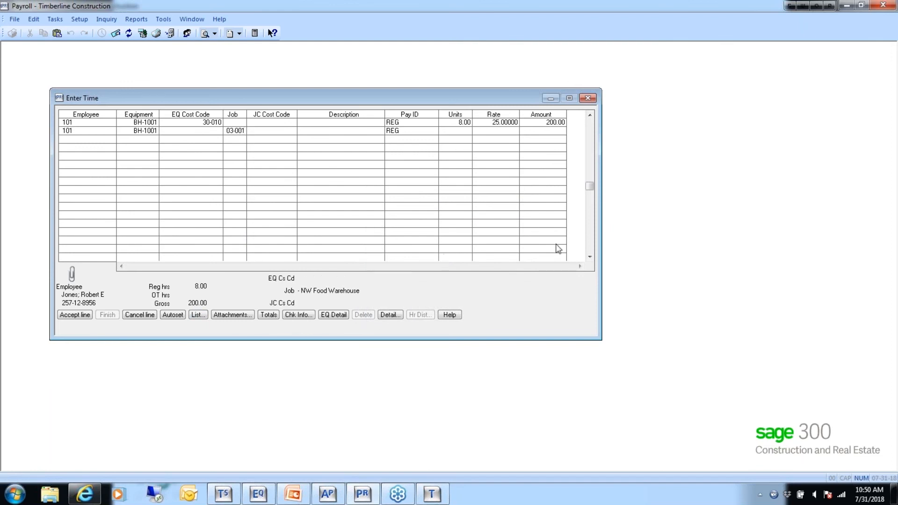
- Assign job cost code 2-220 Excavate & Backfill to the new backhoe line with pay ID REG and 8.00 units
click(198, 315)
double_click(401, 283)
key(Tab)
key(Tab)
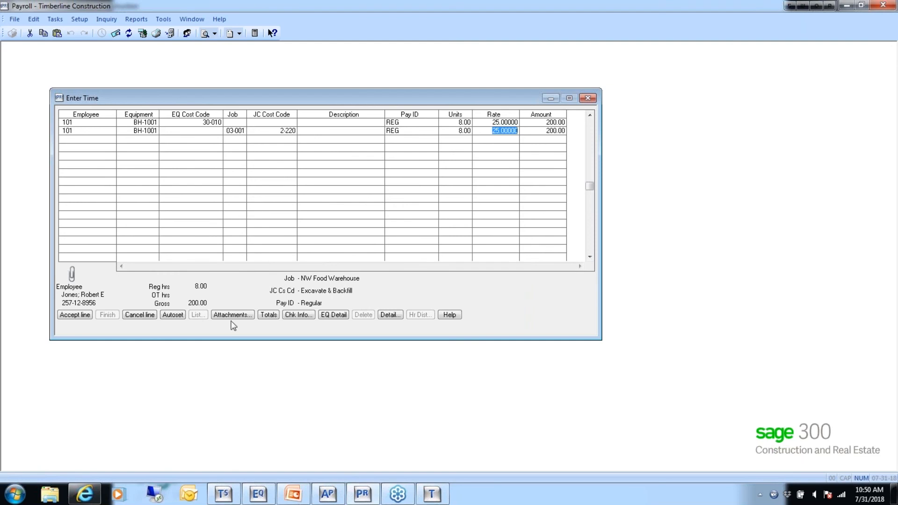
- Accept the backhoe line's equipment detail with category E, revenue code 1, 8.0000 units and the 75.0000 rate
click(334, 316)
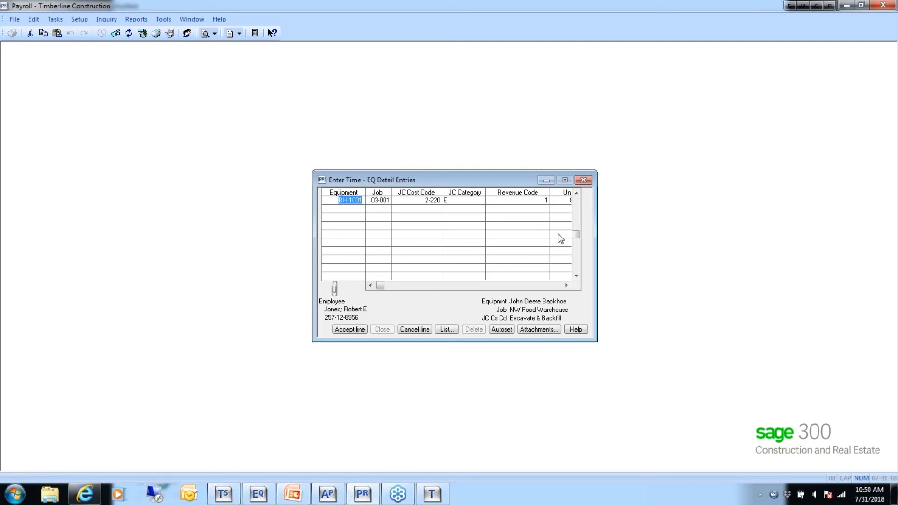
mouse_move(597, 243)
mouse_down()
mouse_move(648, 245)
mouse_move(597, 245)
mouse_up()
click(556, 286)
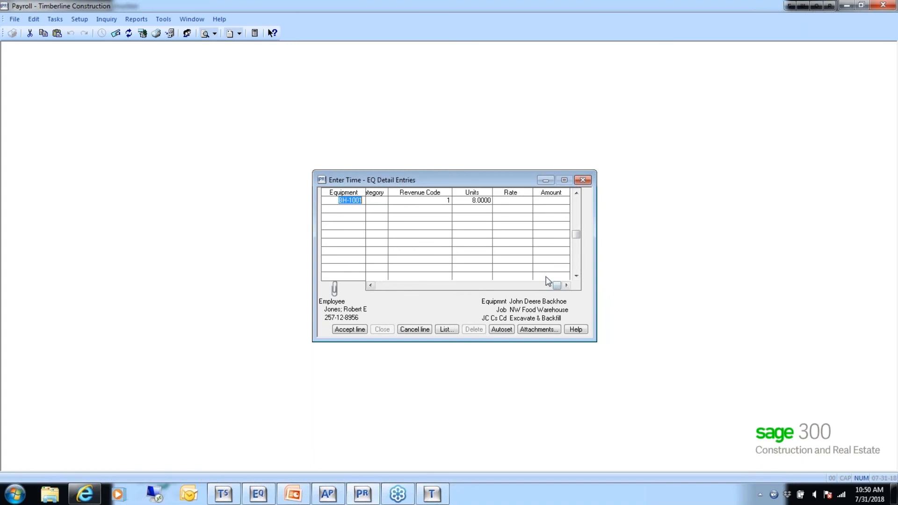
key(Tab)
key(Tab)
key(Tab)
key(Tab)
key(Tab)
key(Tab)
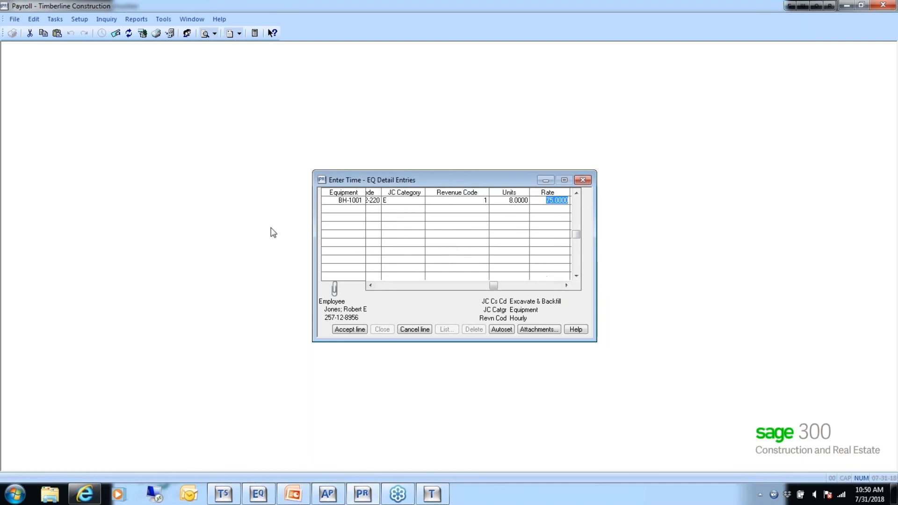
key(alt+a)
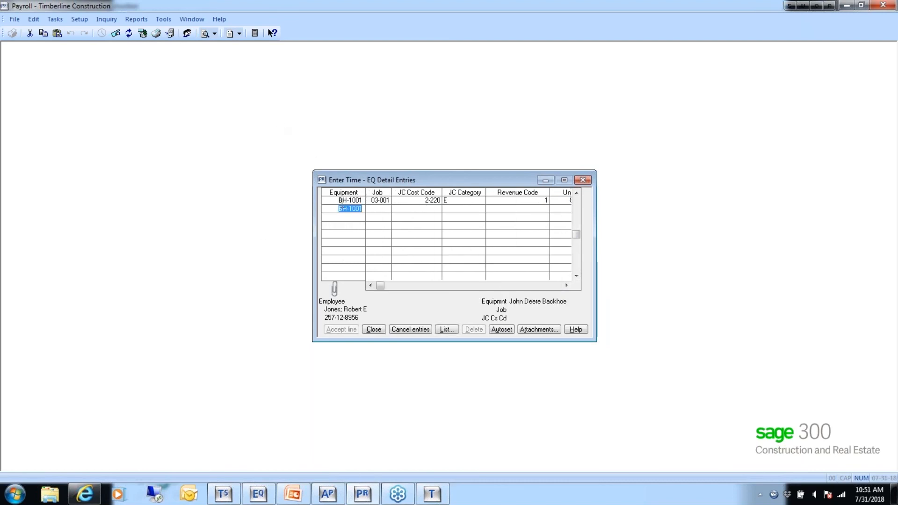
- Review the accepted BH-1001 detail entry field by field, and close the equipment detail entries
click(330, 201)
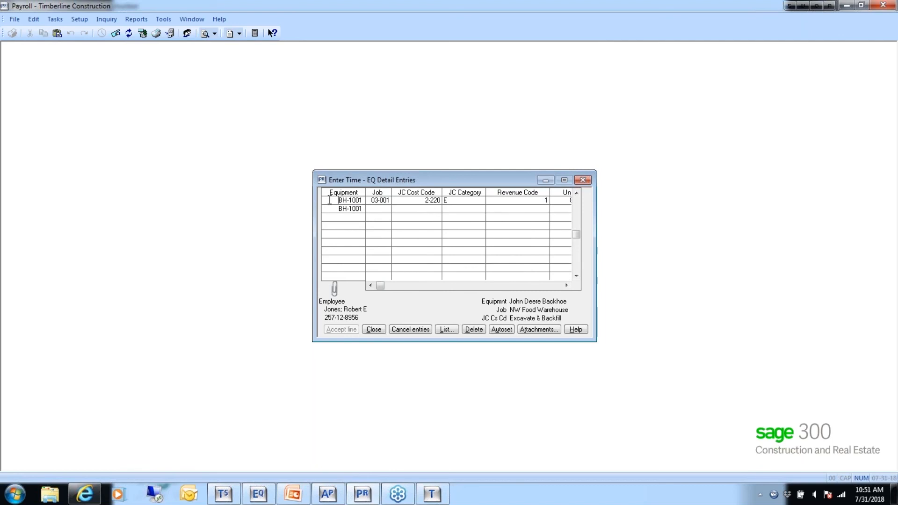
key(Tab)
key(Tab)
key(Tab)
key(Tab)
key(Tab)
key(Tab)
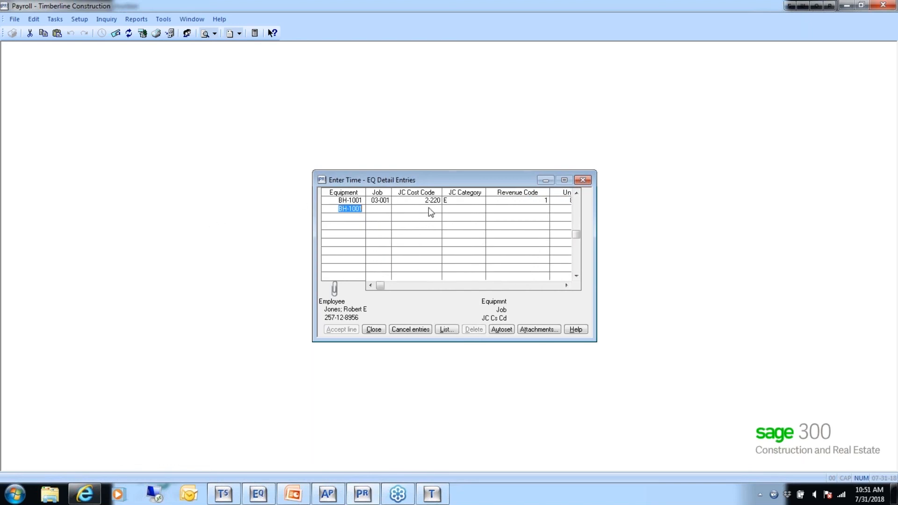
click(374, 329)
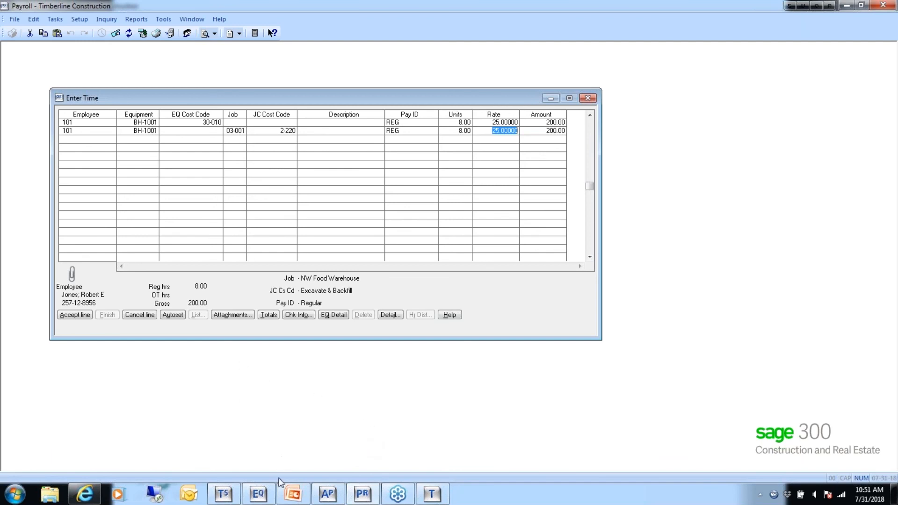
- Switch to Equipment Cost and examine the columns of the Weekly Sheets miscellaneous entry view without changing it
click(269, 492)
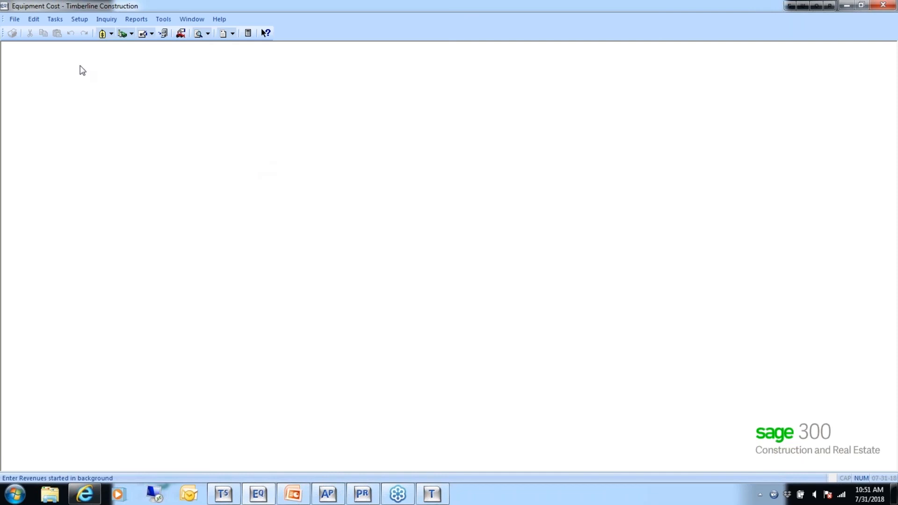
click(53, 19)
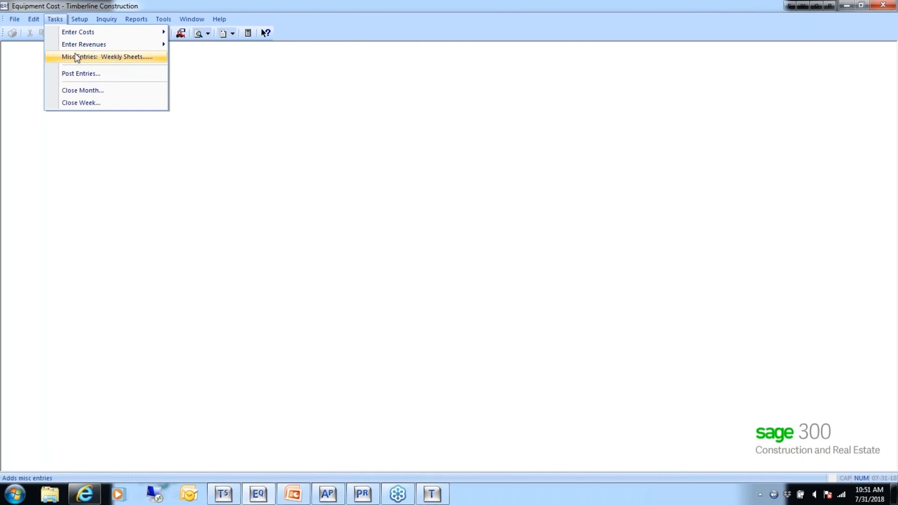
mouse_move(172, 21)
mouse_move(178, 62)
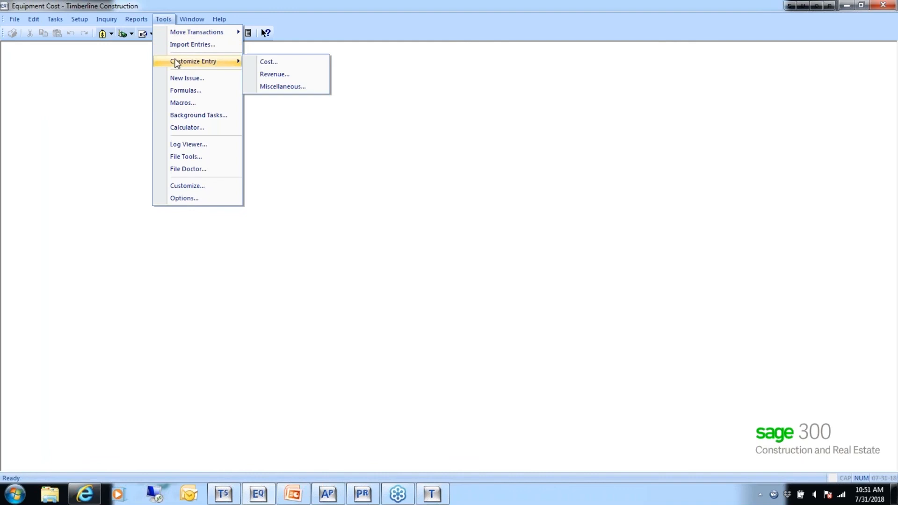
click(280, 86)
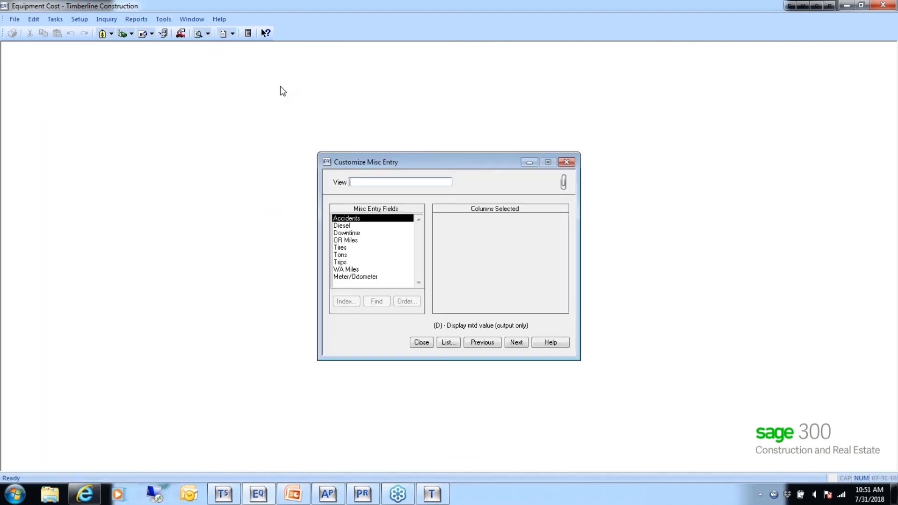
click(449, 342)
click(430, 235)
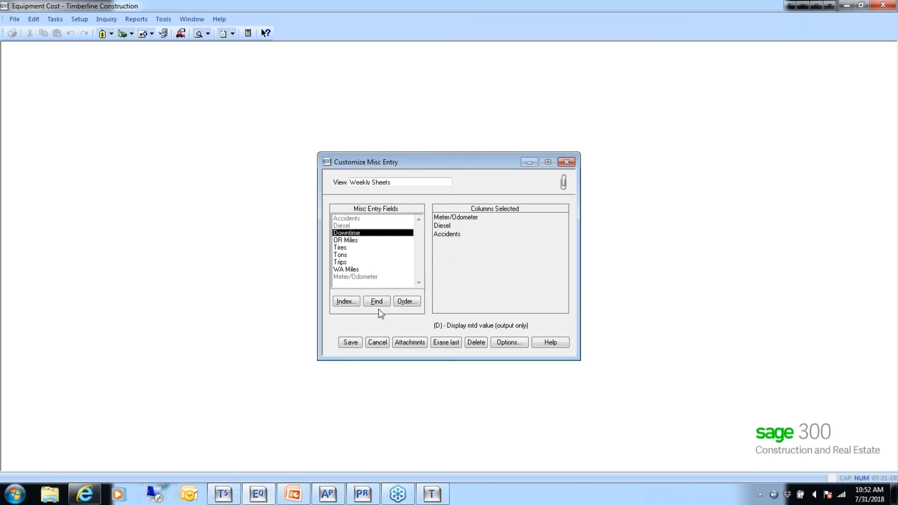
click(377, 342)
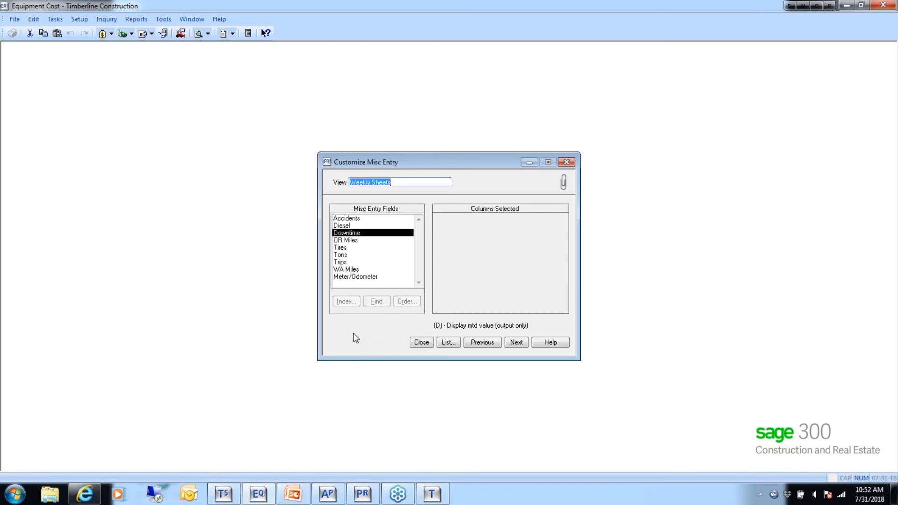
click(422, 343)
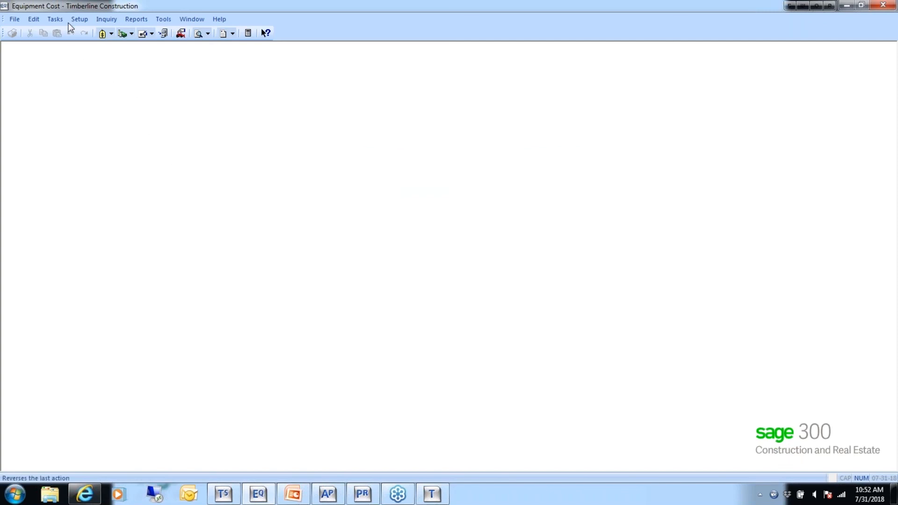
- Begin a Weekly Sheets miscellaneous entry for the International Dozer DZ-1001 with transaction and accounting dates of 5-31-2015
click(54, 20)
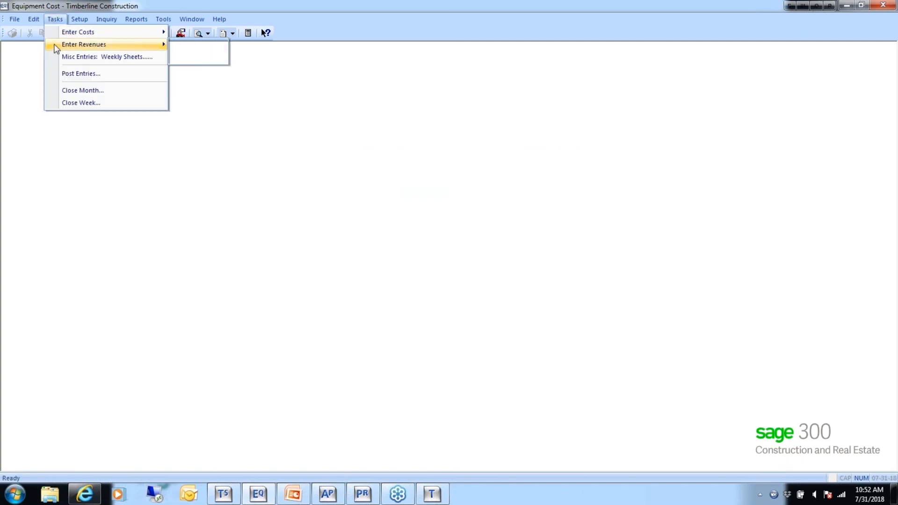
click(55, 52)
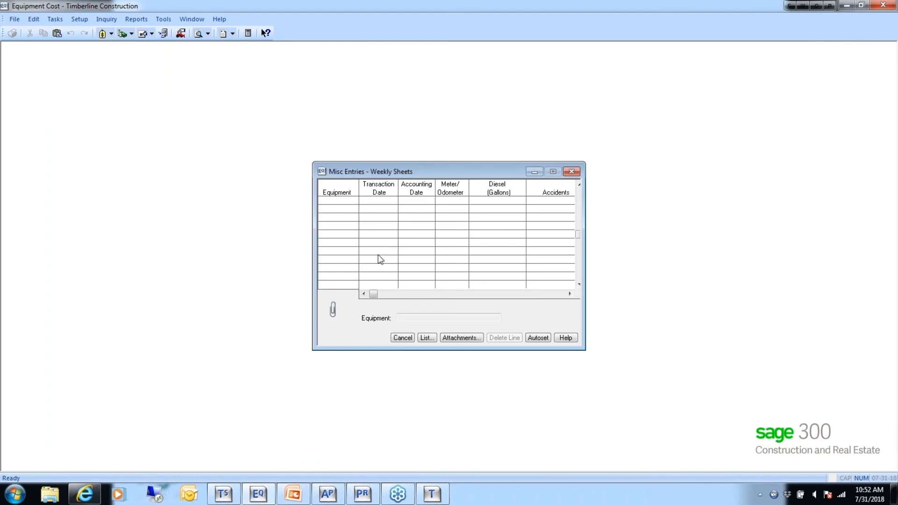
click(425, 338)
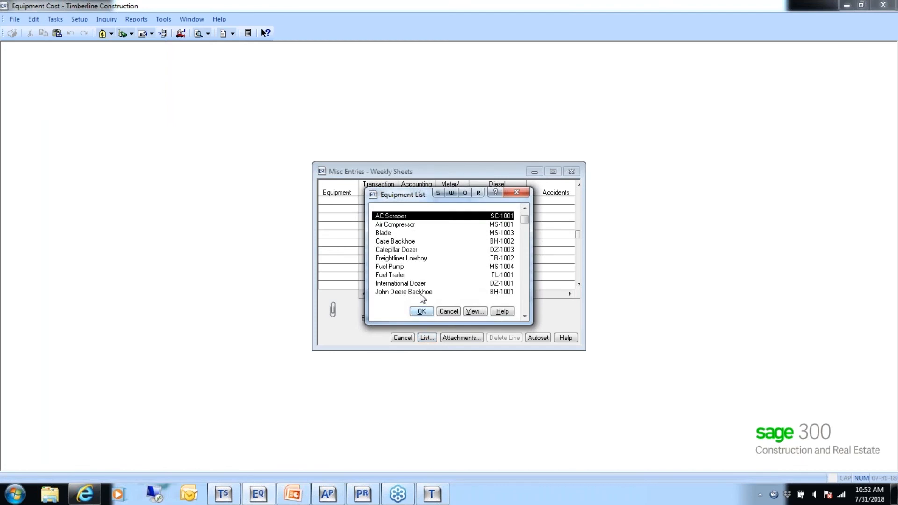
click(401, 284)
click(419, 311)
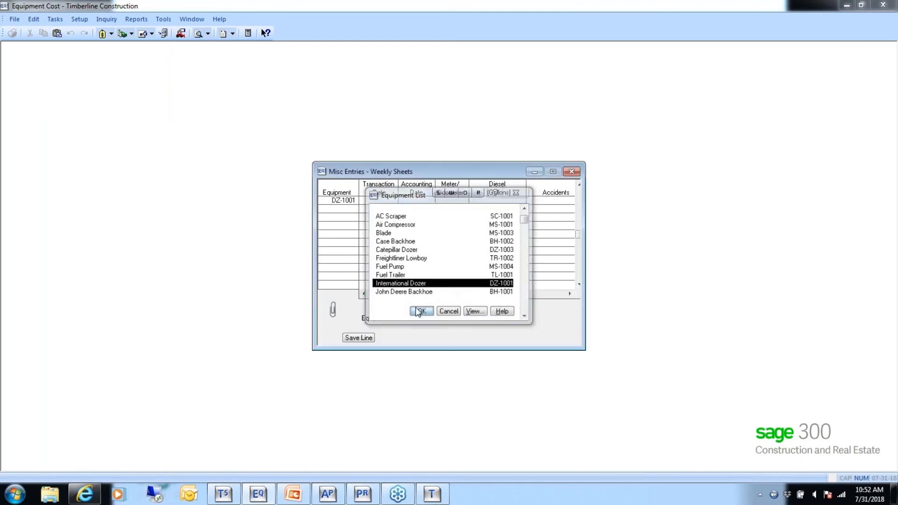
text(5-31-2015)
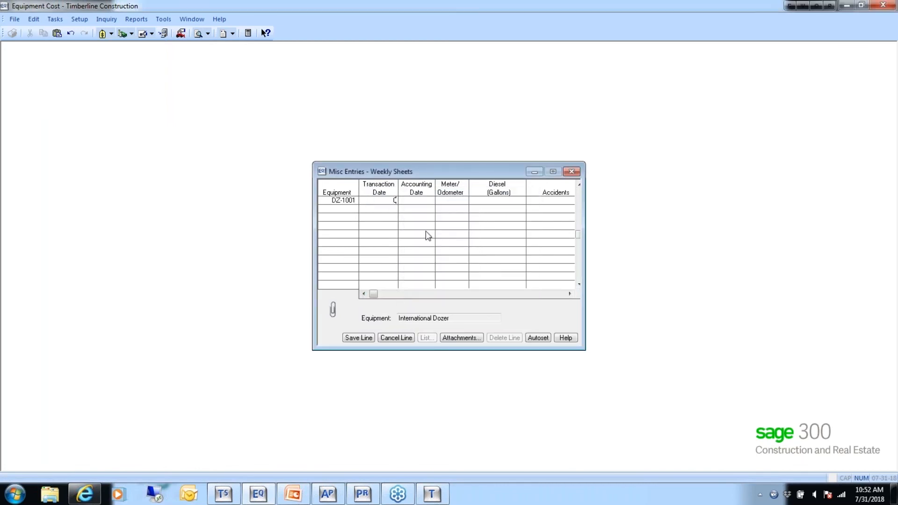
key(Tab)
text(053115)
key(Tab)
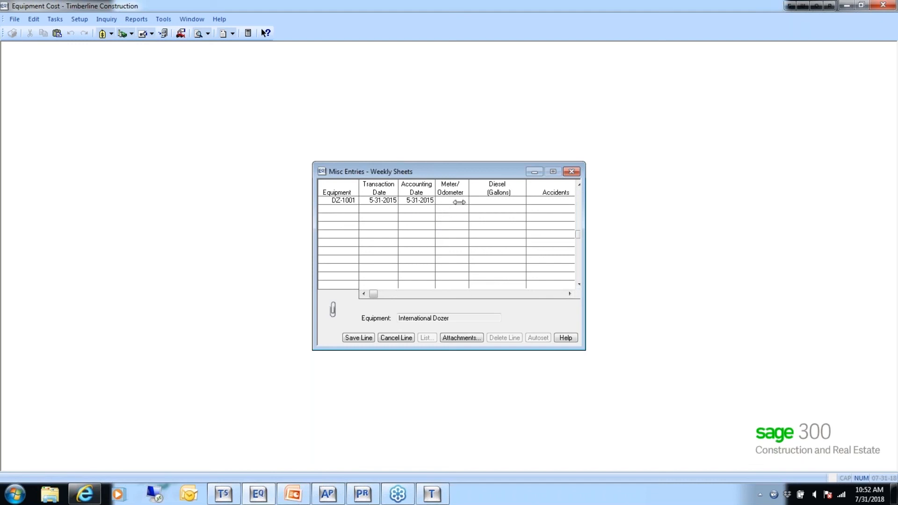
- Discard the unfinished International Dozer line and close the Weekly Sheets entries
drag(583, 215, 600, 219)
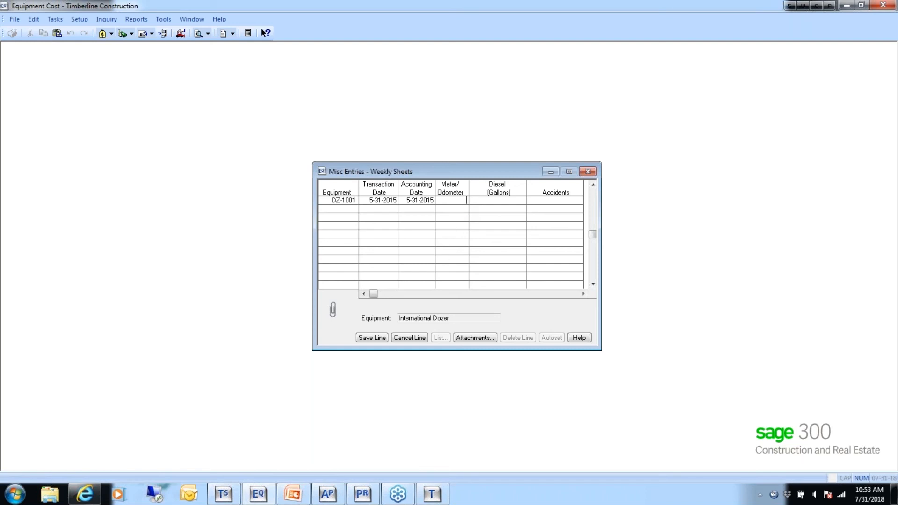
click(409, 338)
click(416, 337)
- Open the Import Entries setup and search the Equipment Cost help index for "import"
click(165, 21)
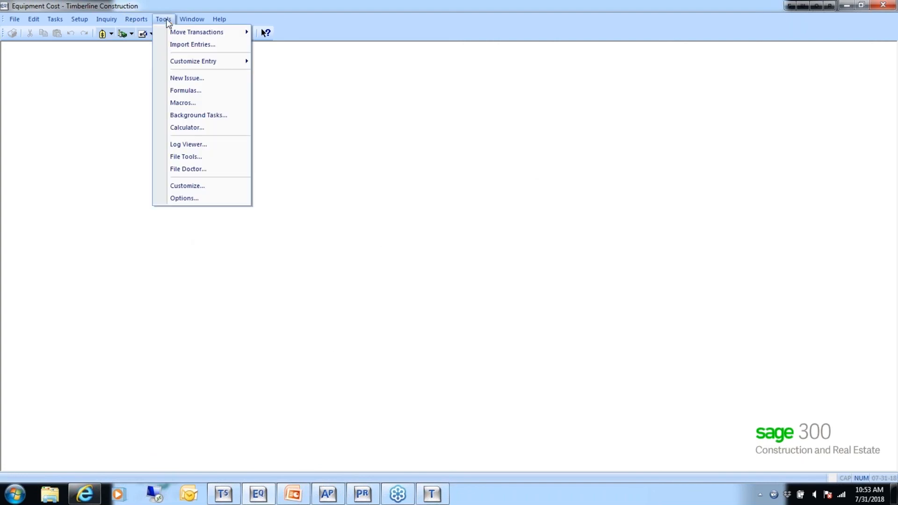
click(178, 46)
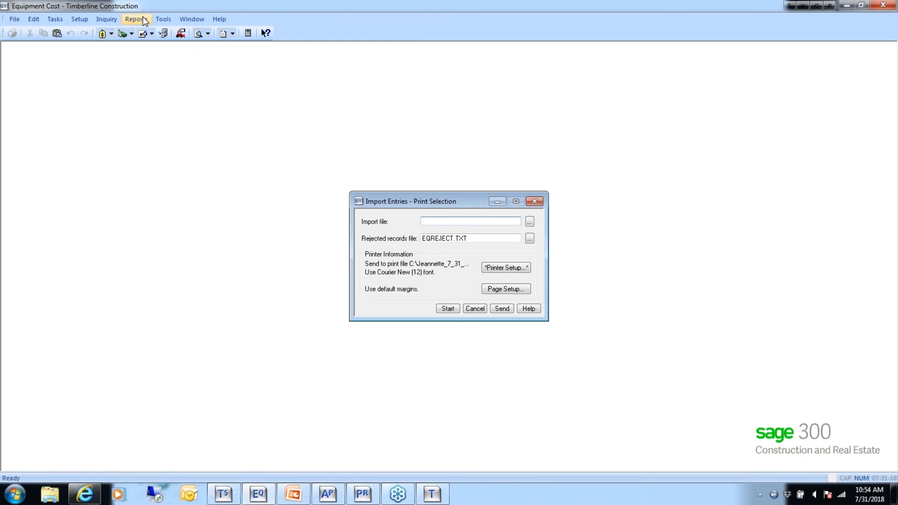
click(219, 19)
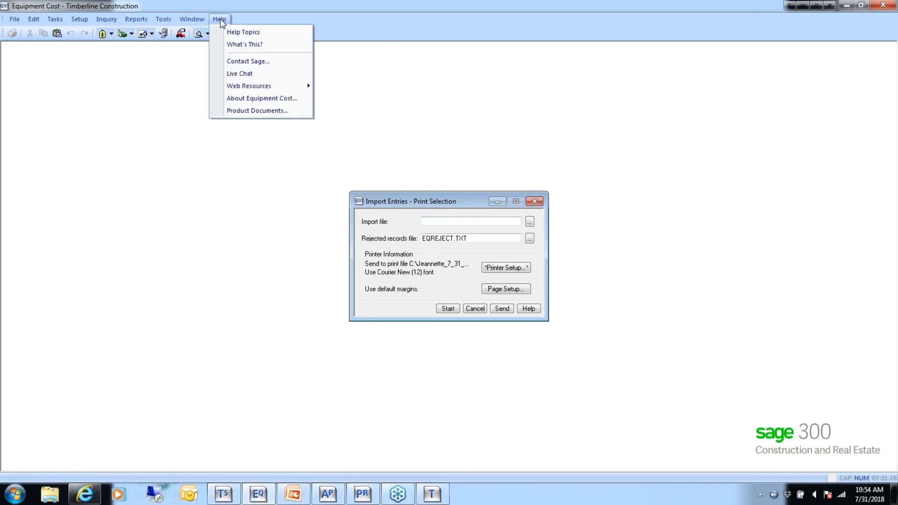
click(232, 31)
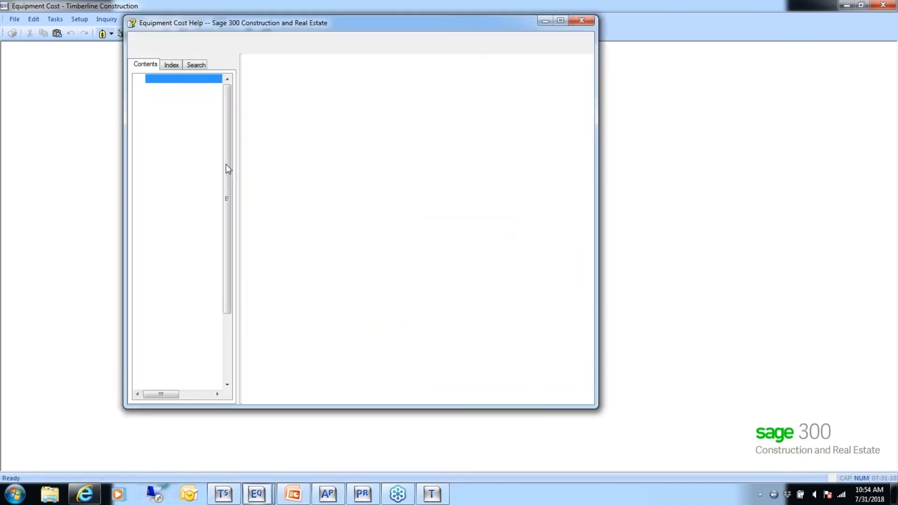
click(185, 65)
click(172, 65)
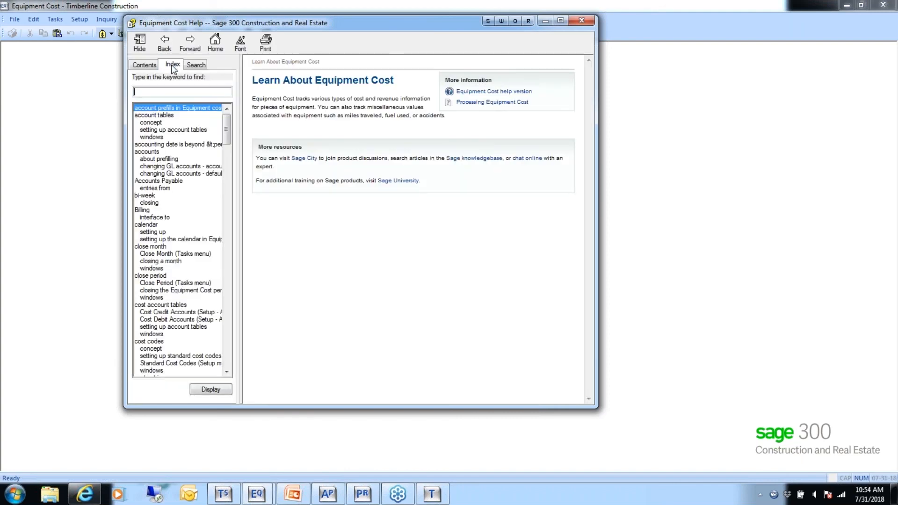
text(import)
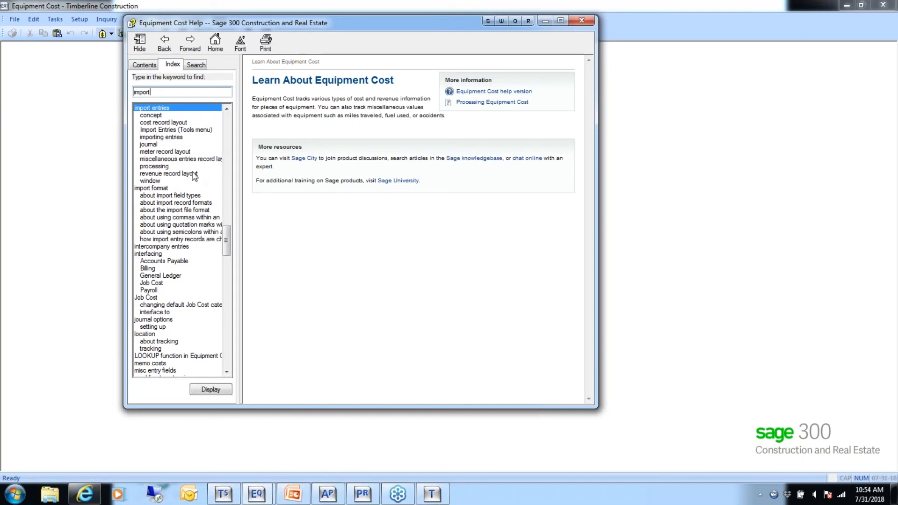
- Display the help topic on the import entries cost record layout and widen the help window to read its field table
click(163, 123)
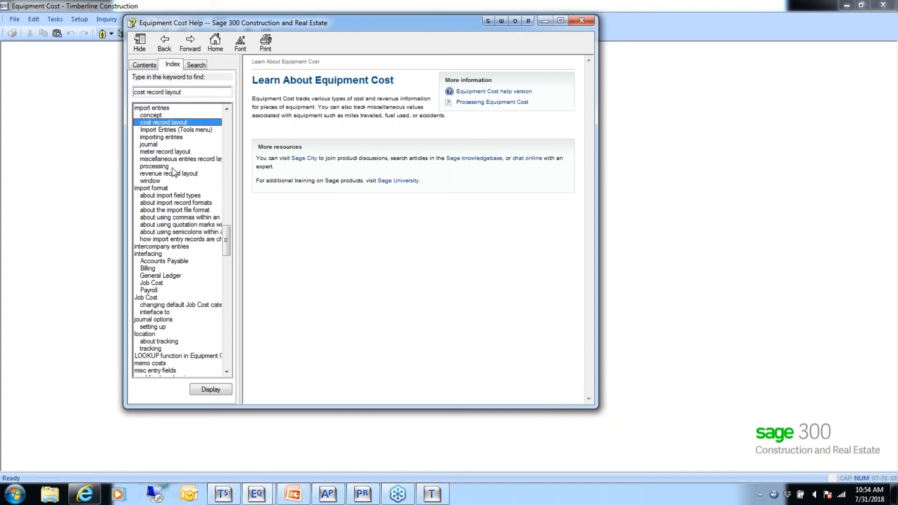
double_click(166, 123)
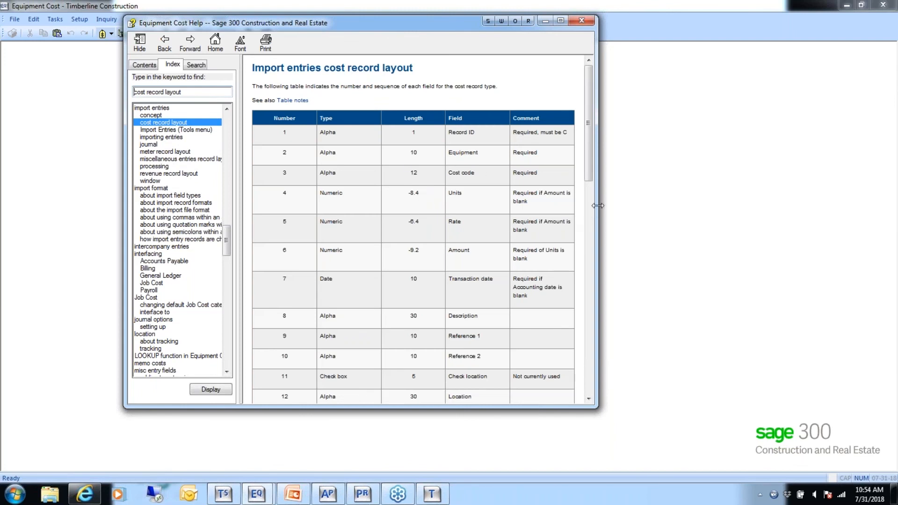
drag(598, 206, 685, 226)
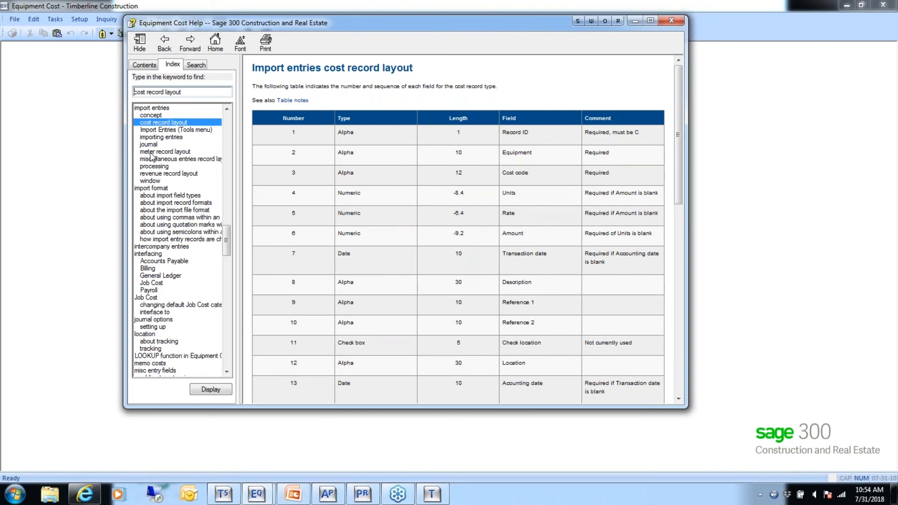
- Review the import entries revenue record layout topic, close the help, and cancel Import Entries without importing anything
click(176, 174)
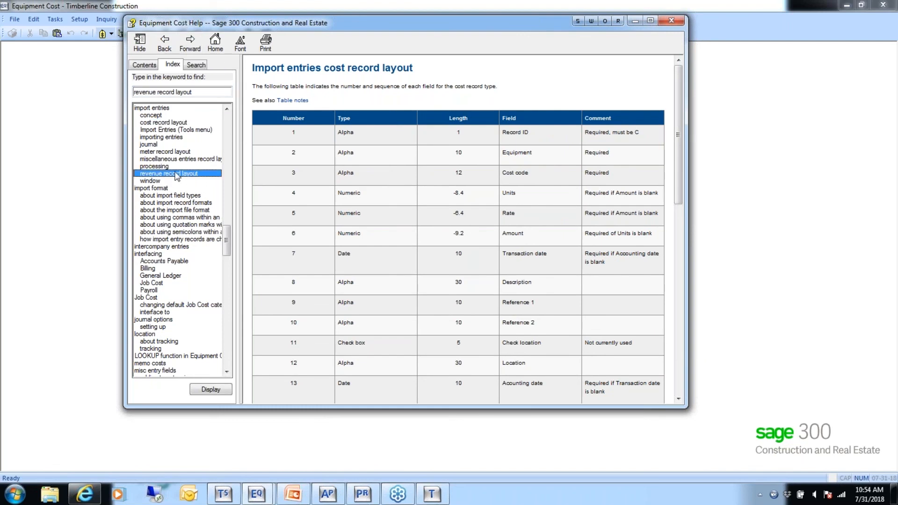
double_click(181, 173)
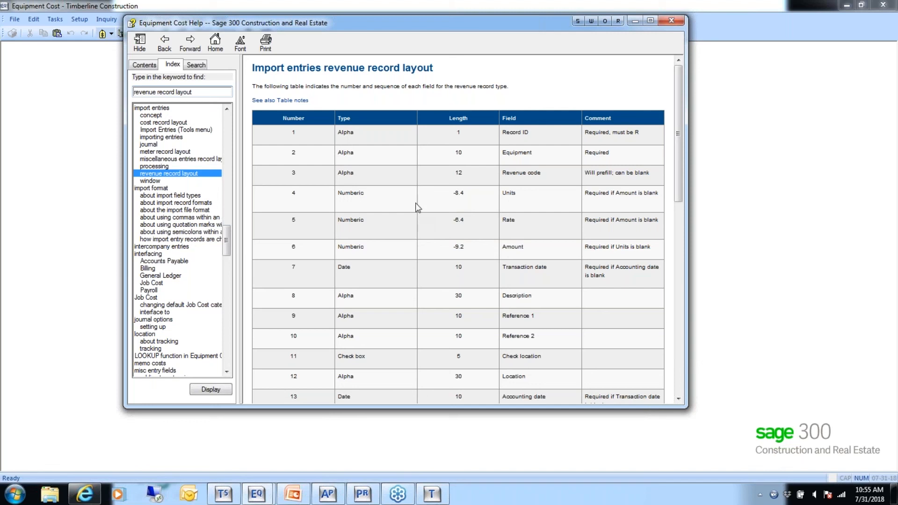
click(673, 18)
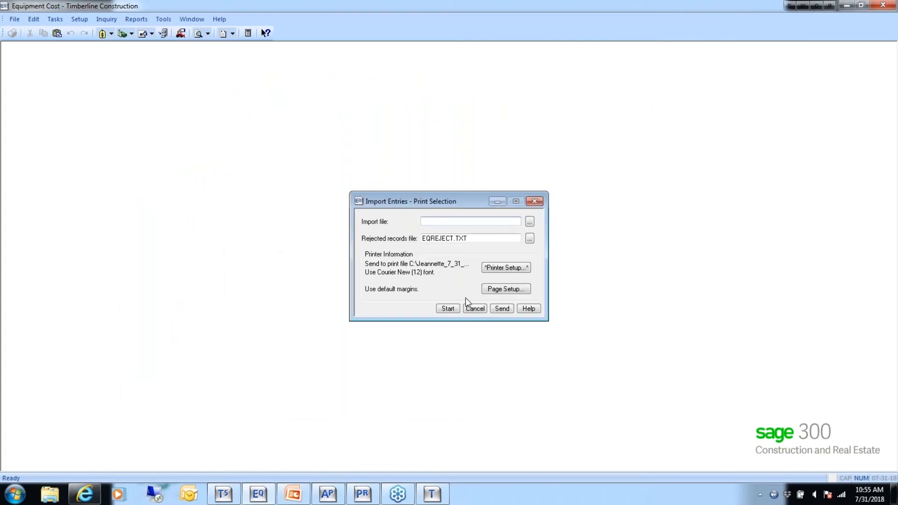
click(474, 309)
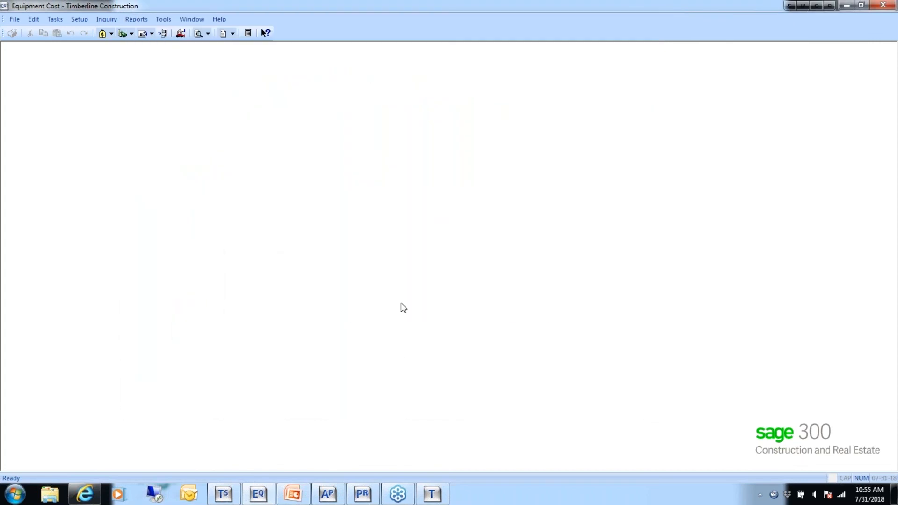
- Set the period size to Weekly in the EQ company settings, save, and check the available closing tasks
click(53, 20)
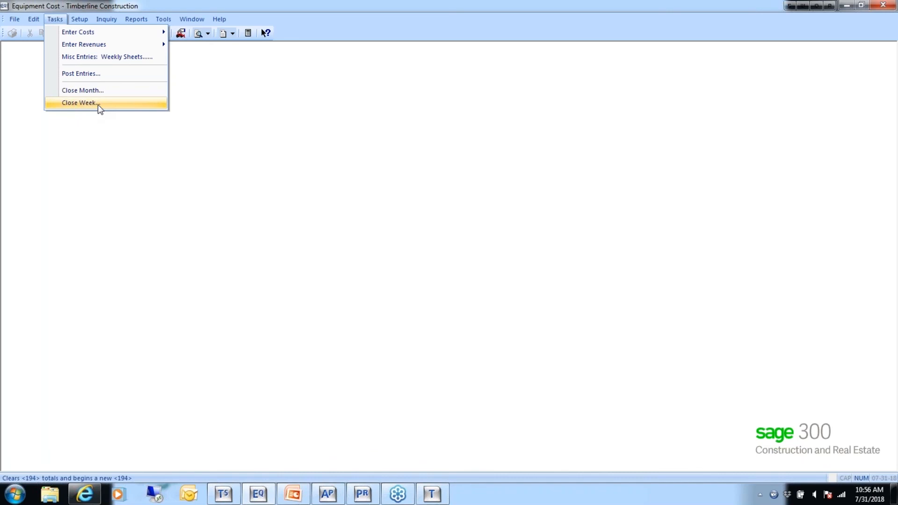
mouse_move(14, 19)
mouse_move(17, 58)
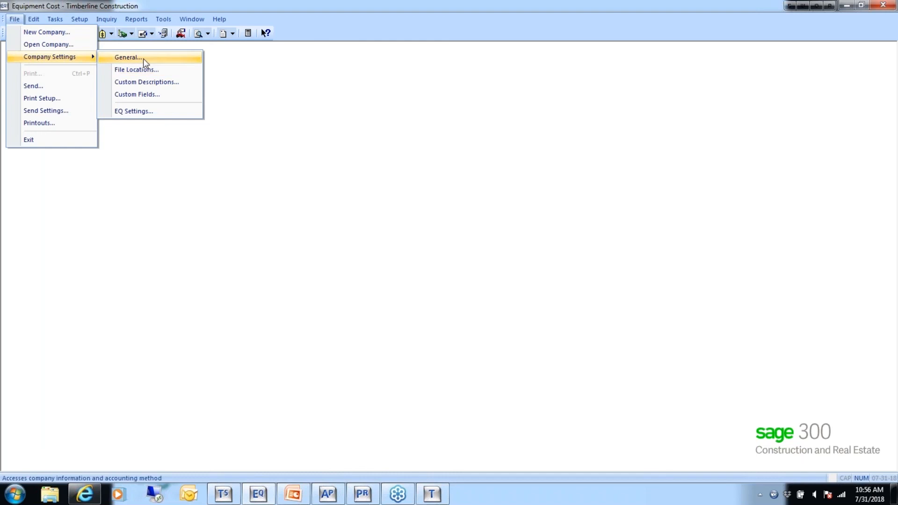
click(208, 148)
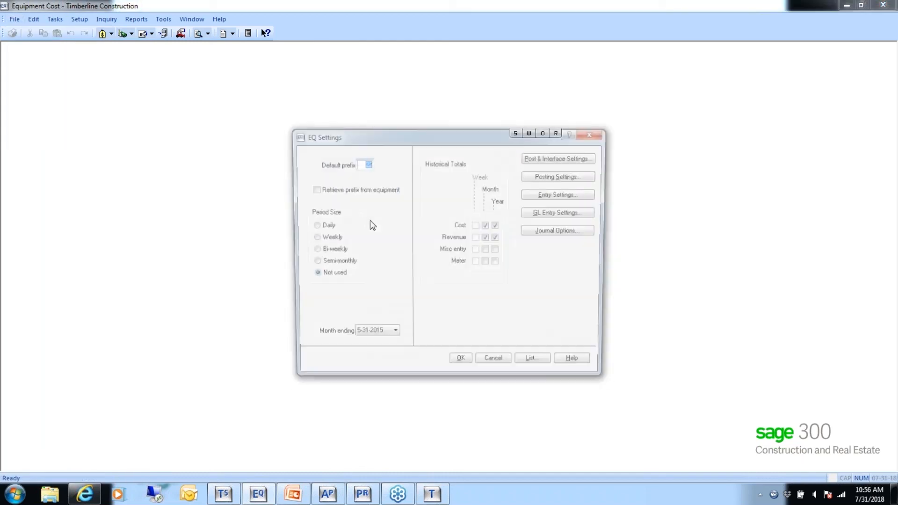
click(313, 238)
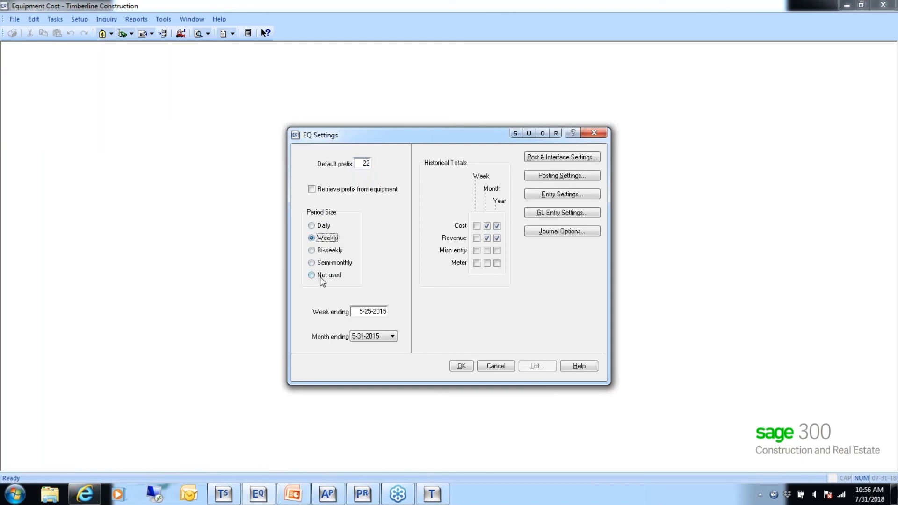
click(463, 365)
click(463, 368)
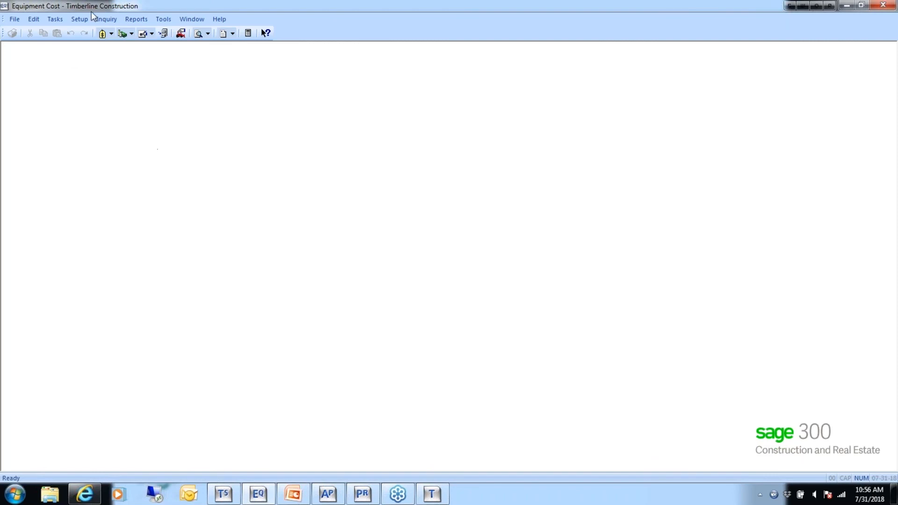
click(55, 20)
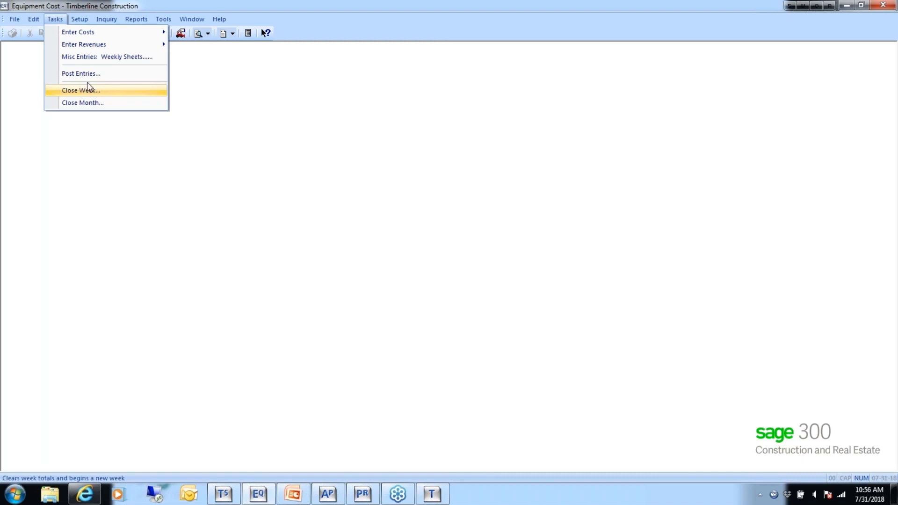
click(251, 131)
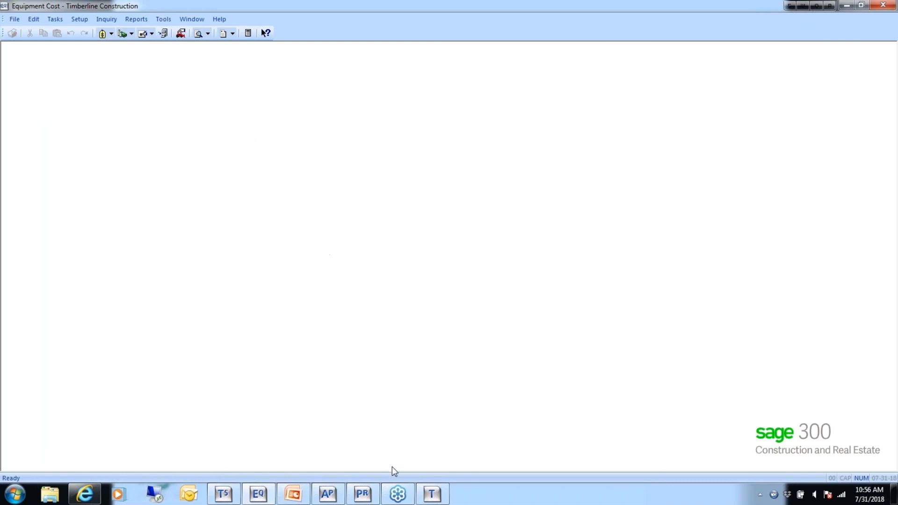
- Switch to the PowerPoint slide show and display the closing Q&A slide
click(293, 494)
click(282, 468)
click(283, 468)
key(Left)
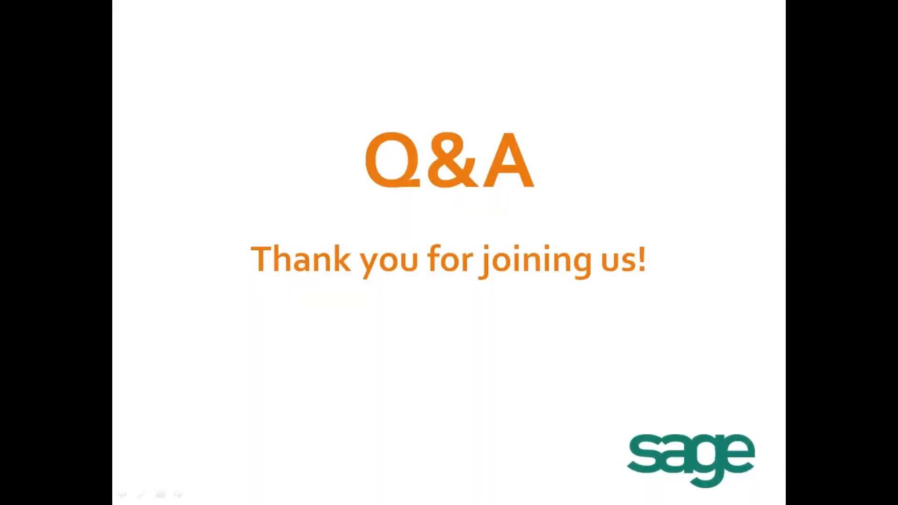